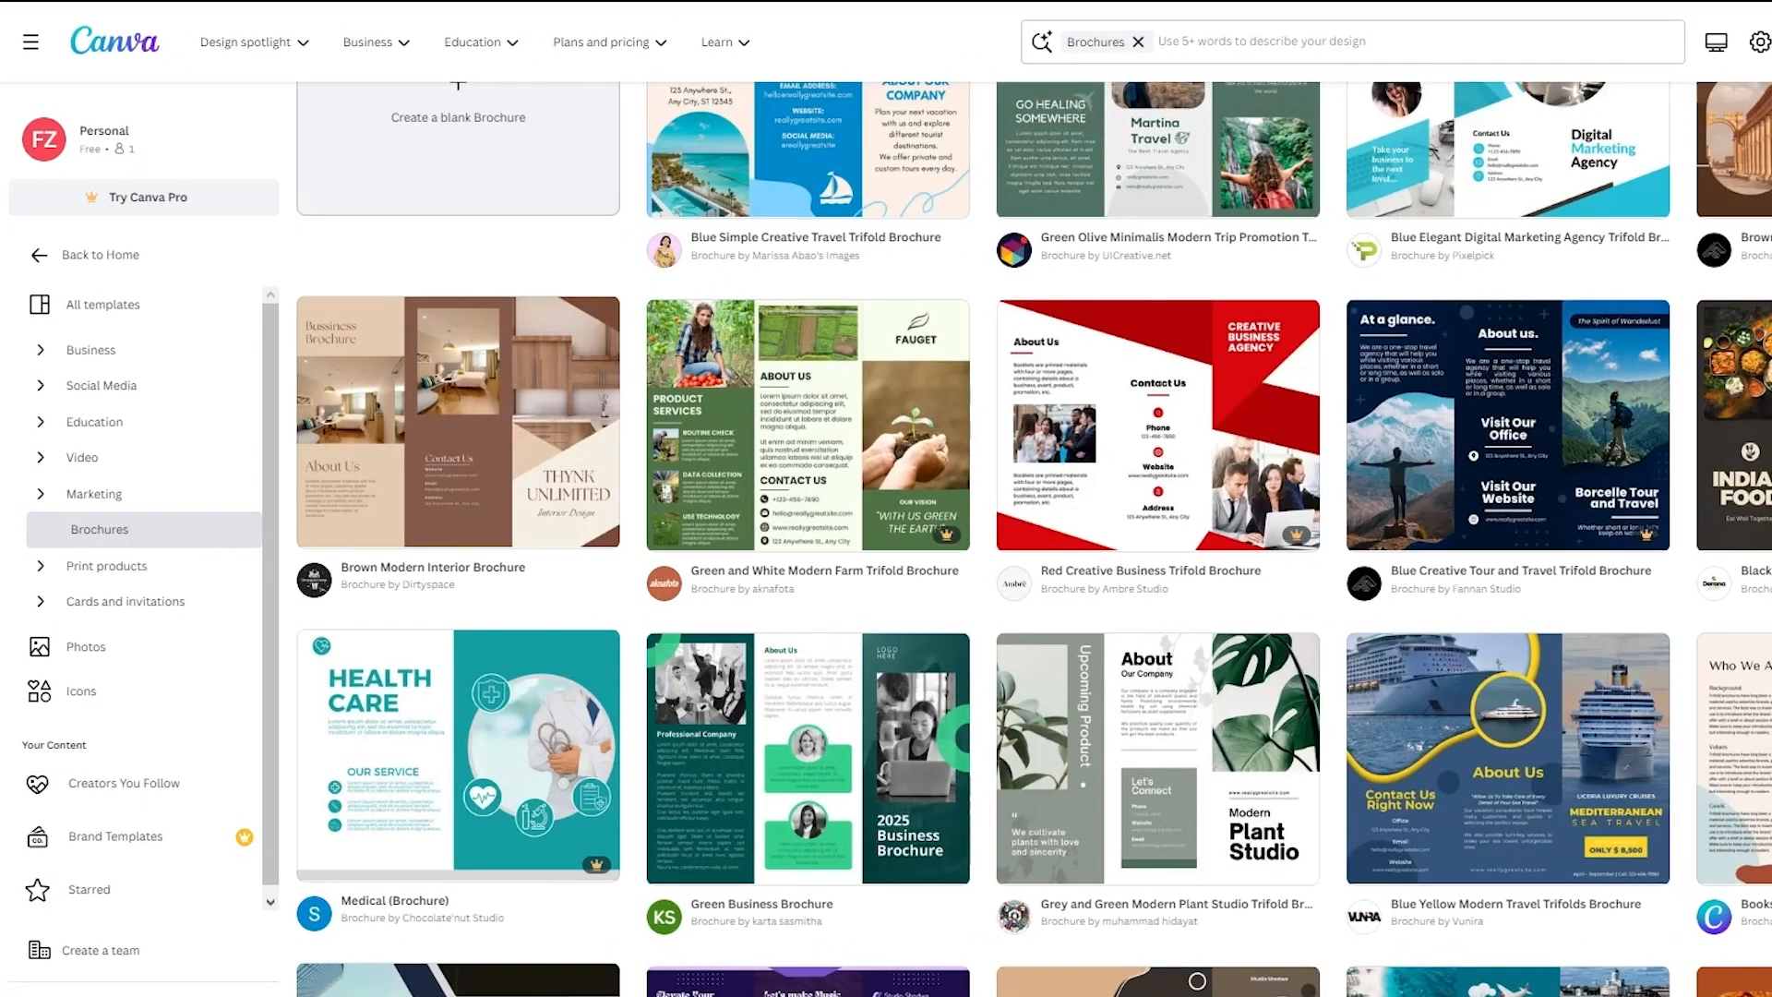
- Search the home page for poster and open the Double-Sided A3 Portrait poster templates
left_click(132, 53)
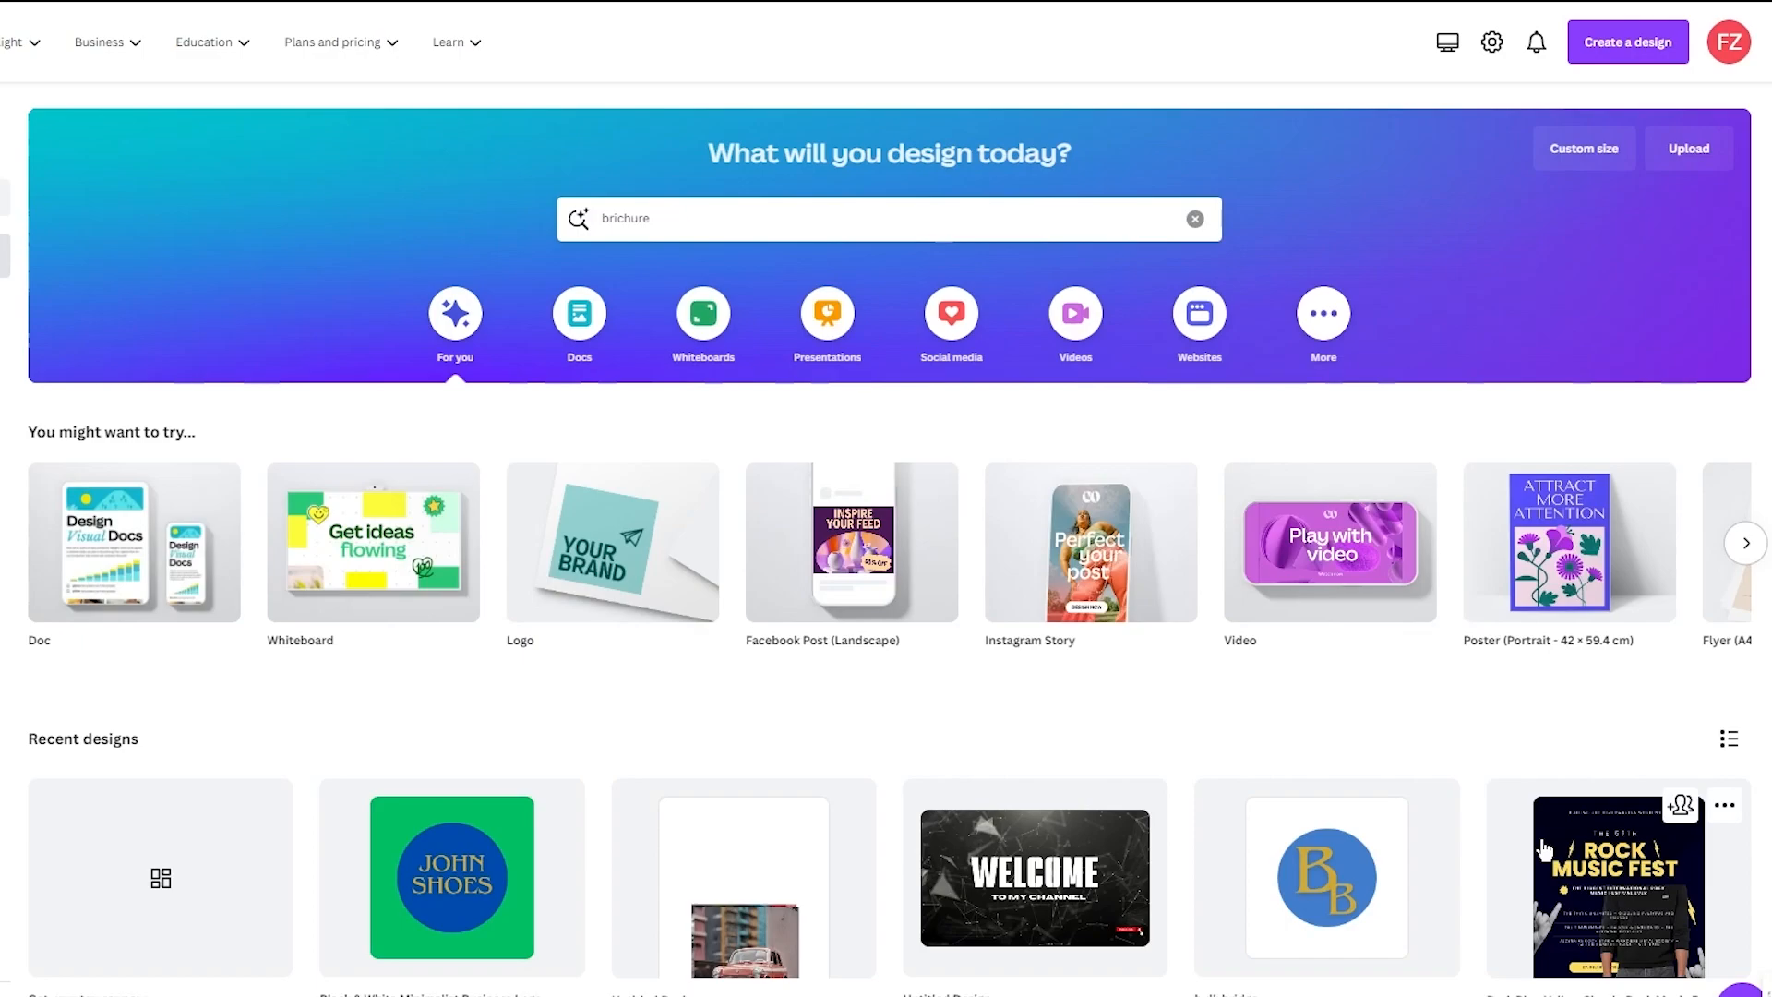
left_click_drag(712, 218, 490, 191)
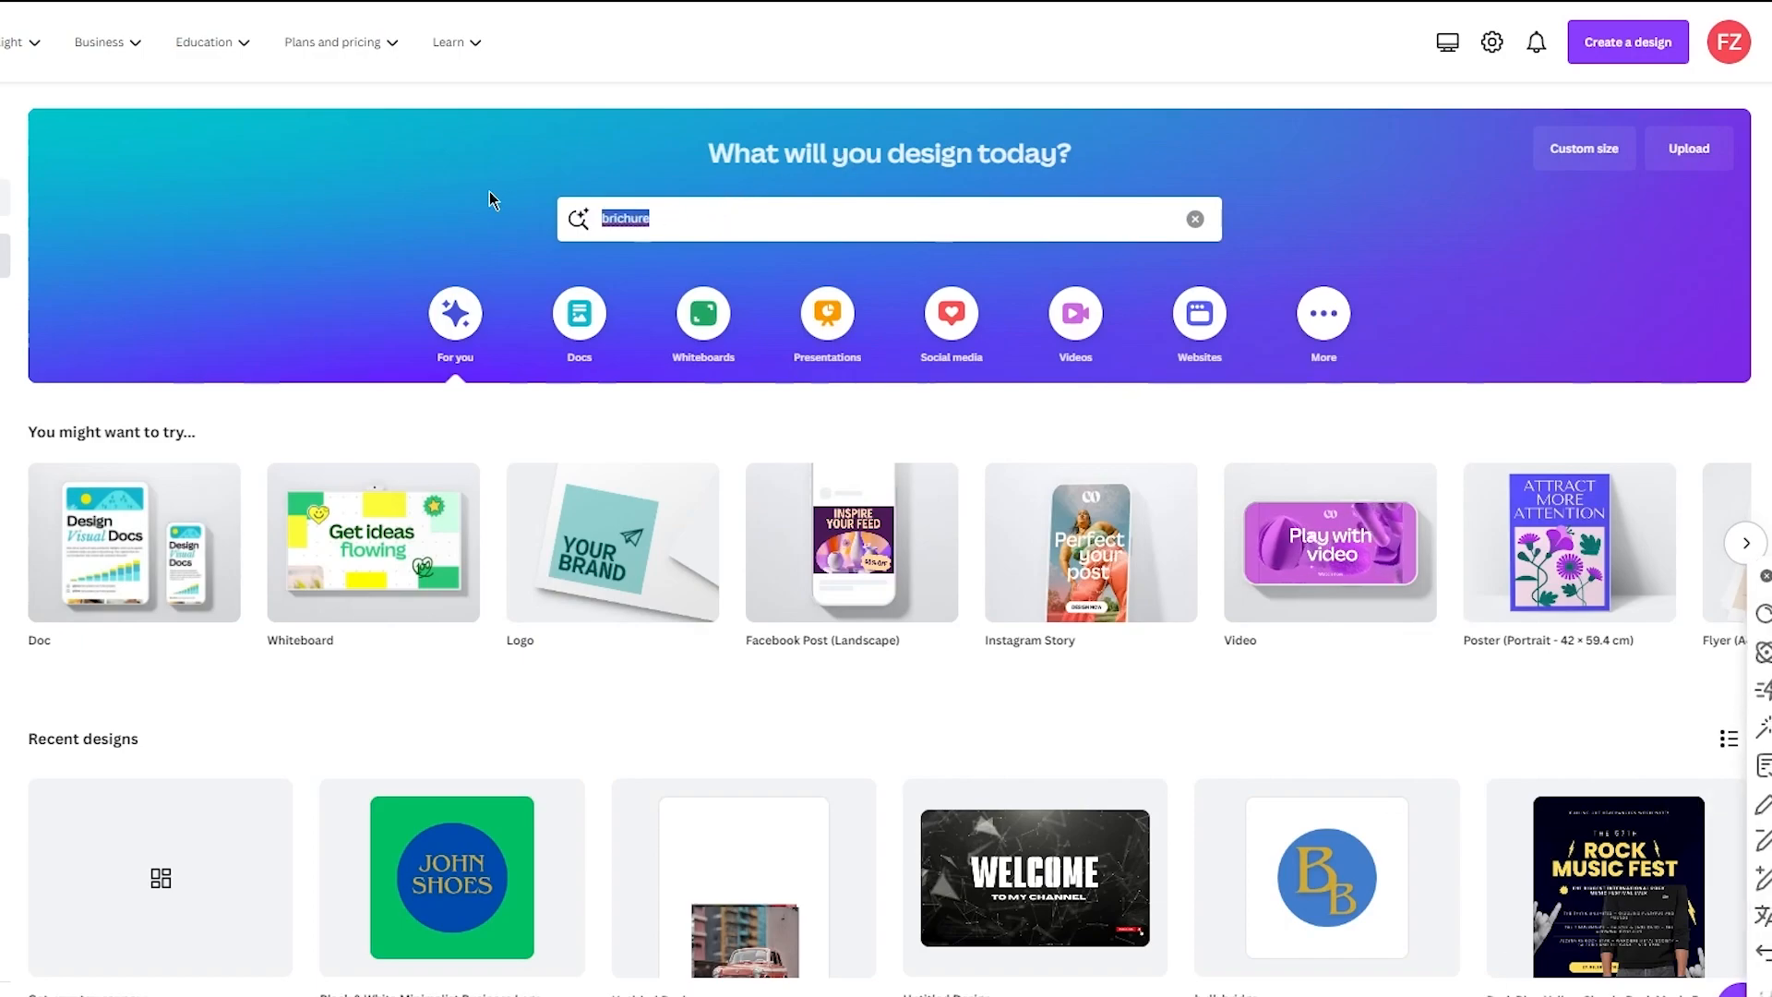
key("BackSpace")
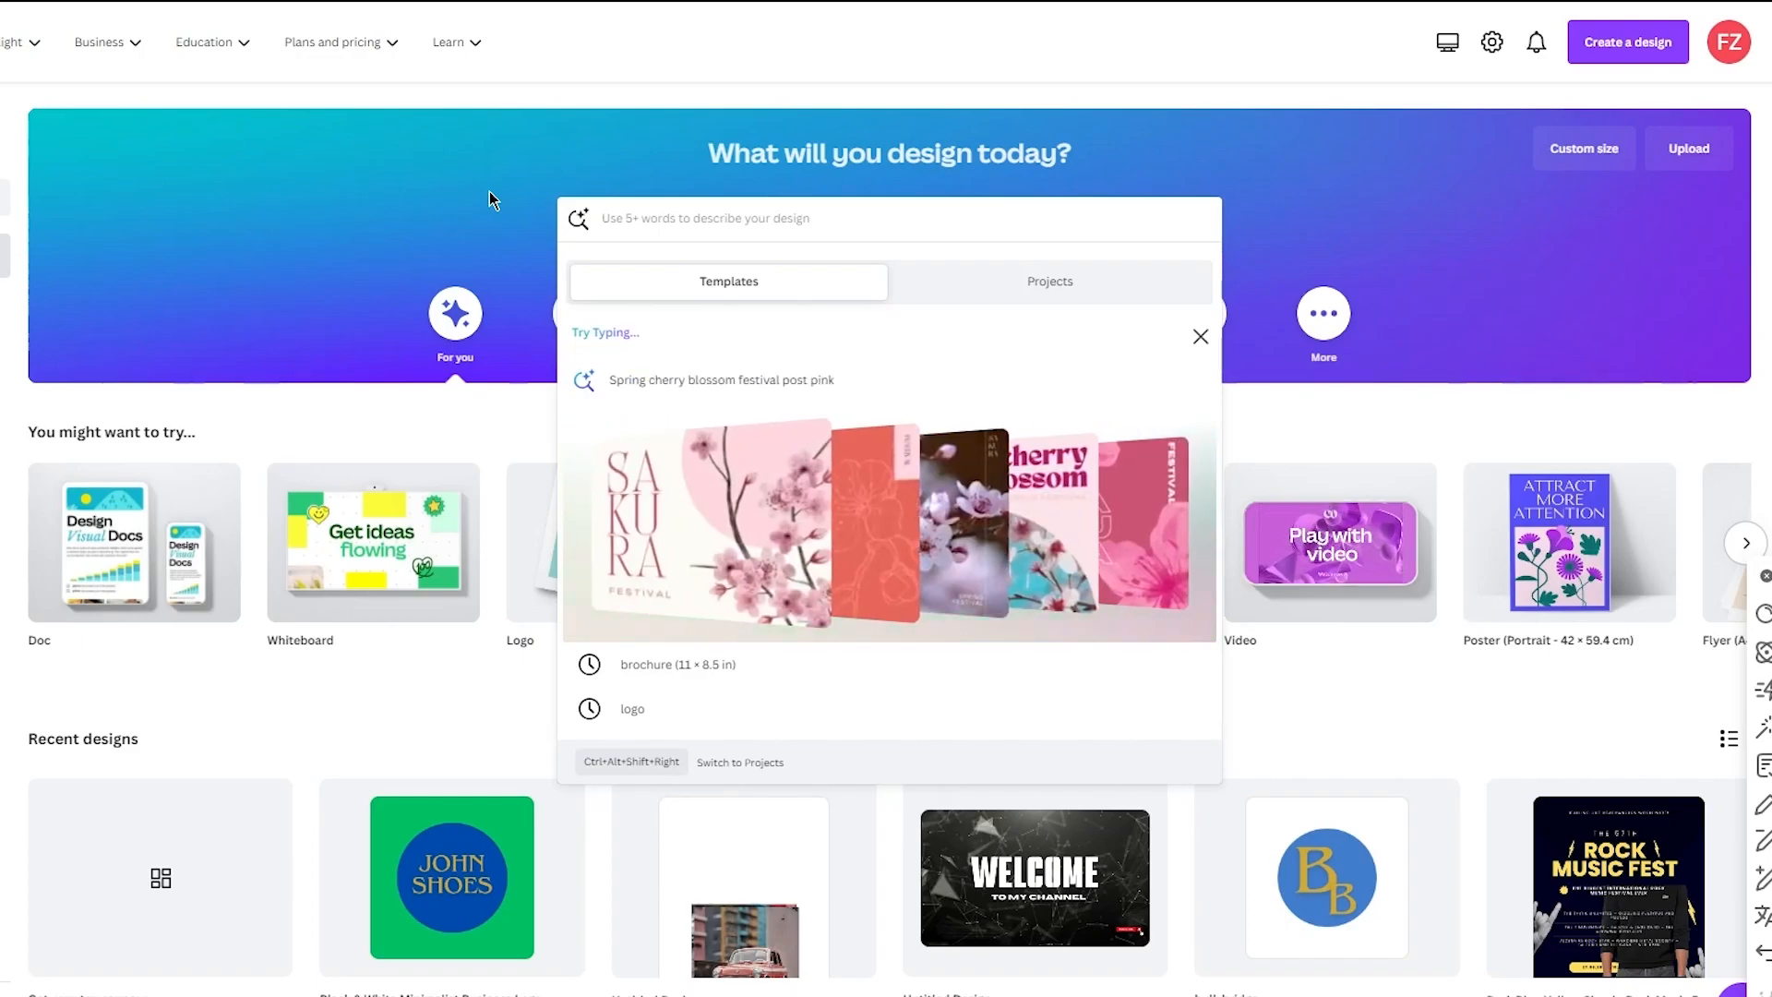
type("poster")
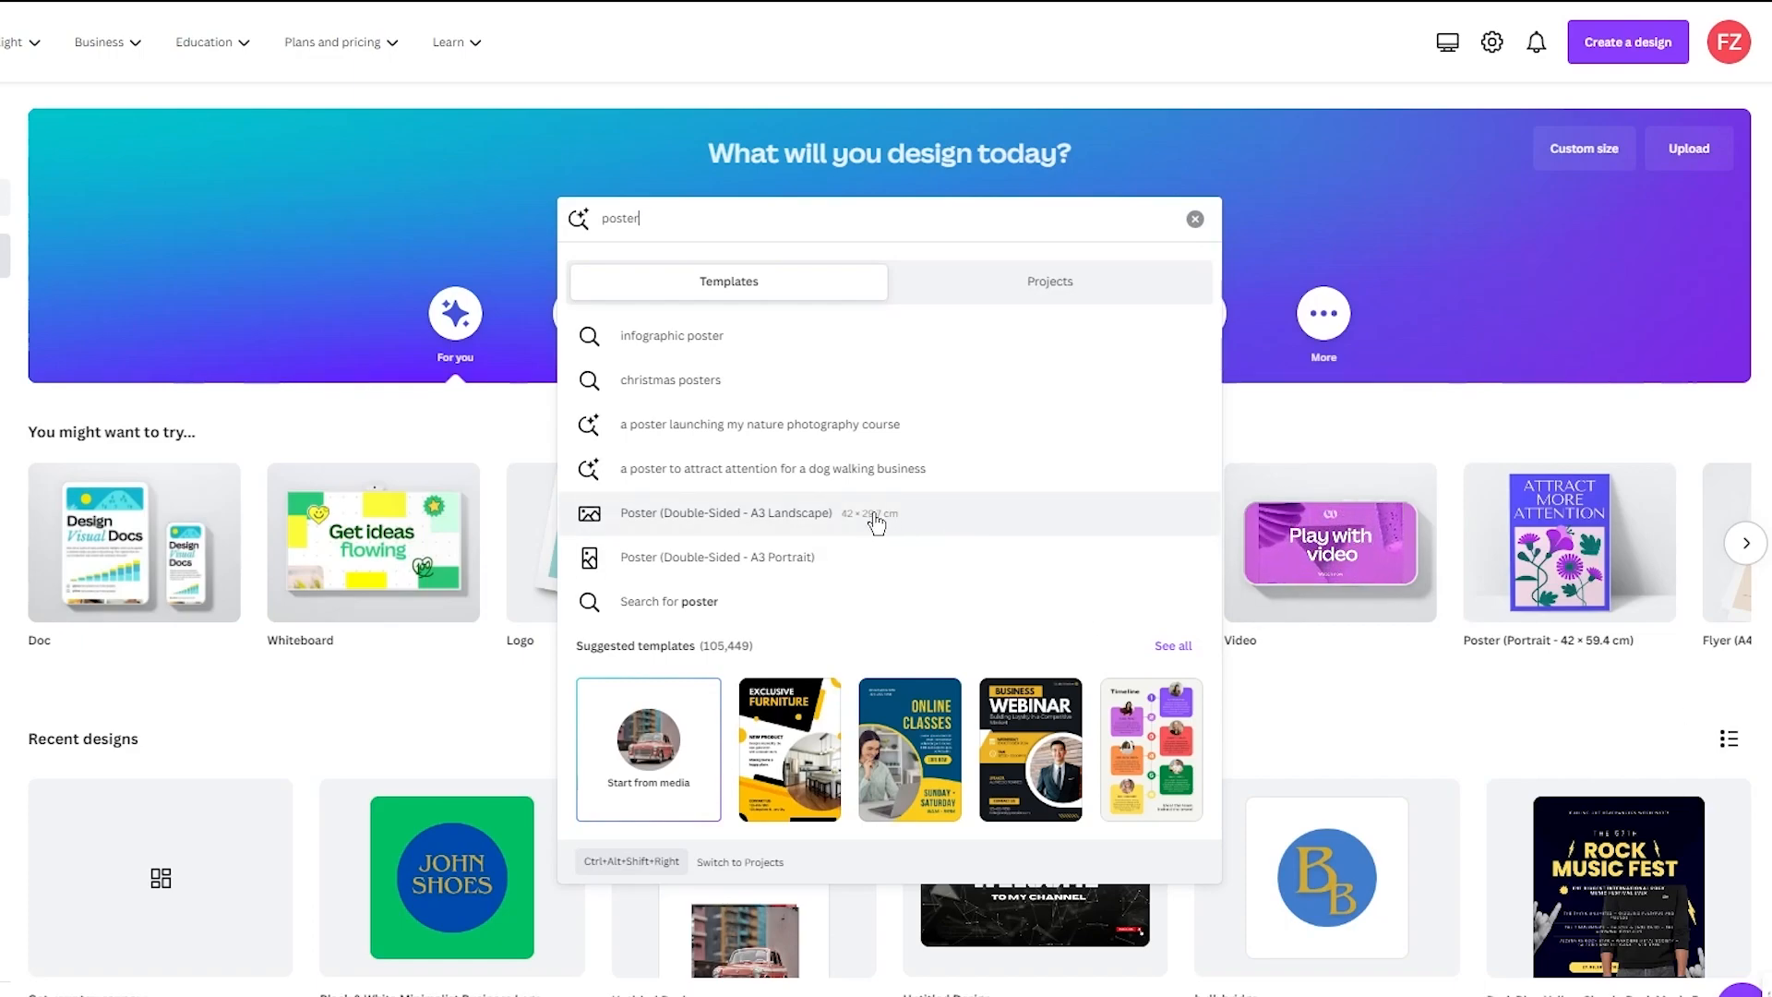
left_click(908, 565)
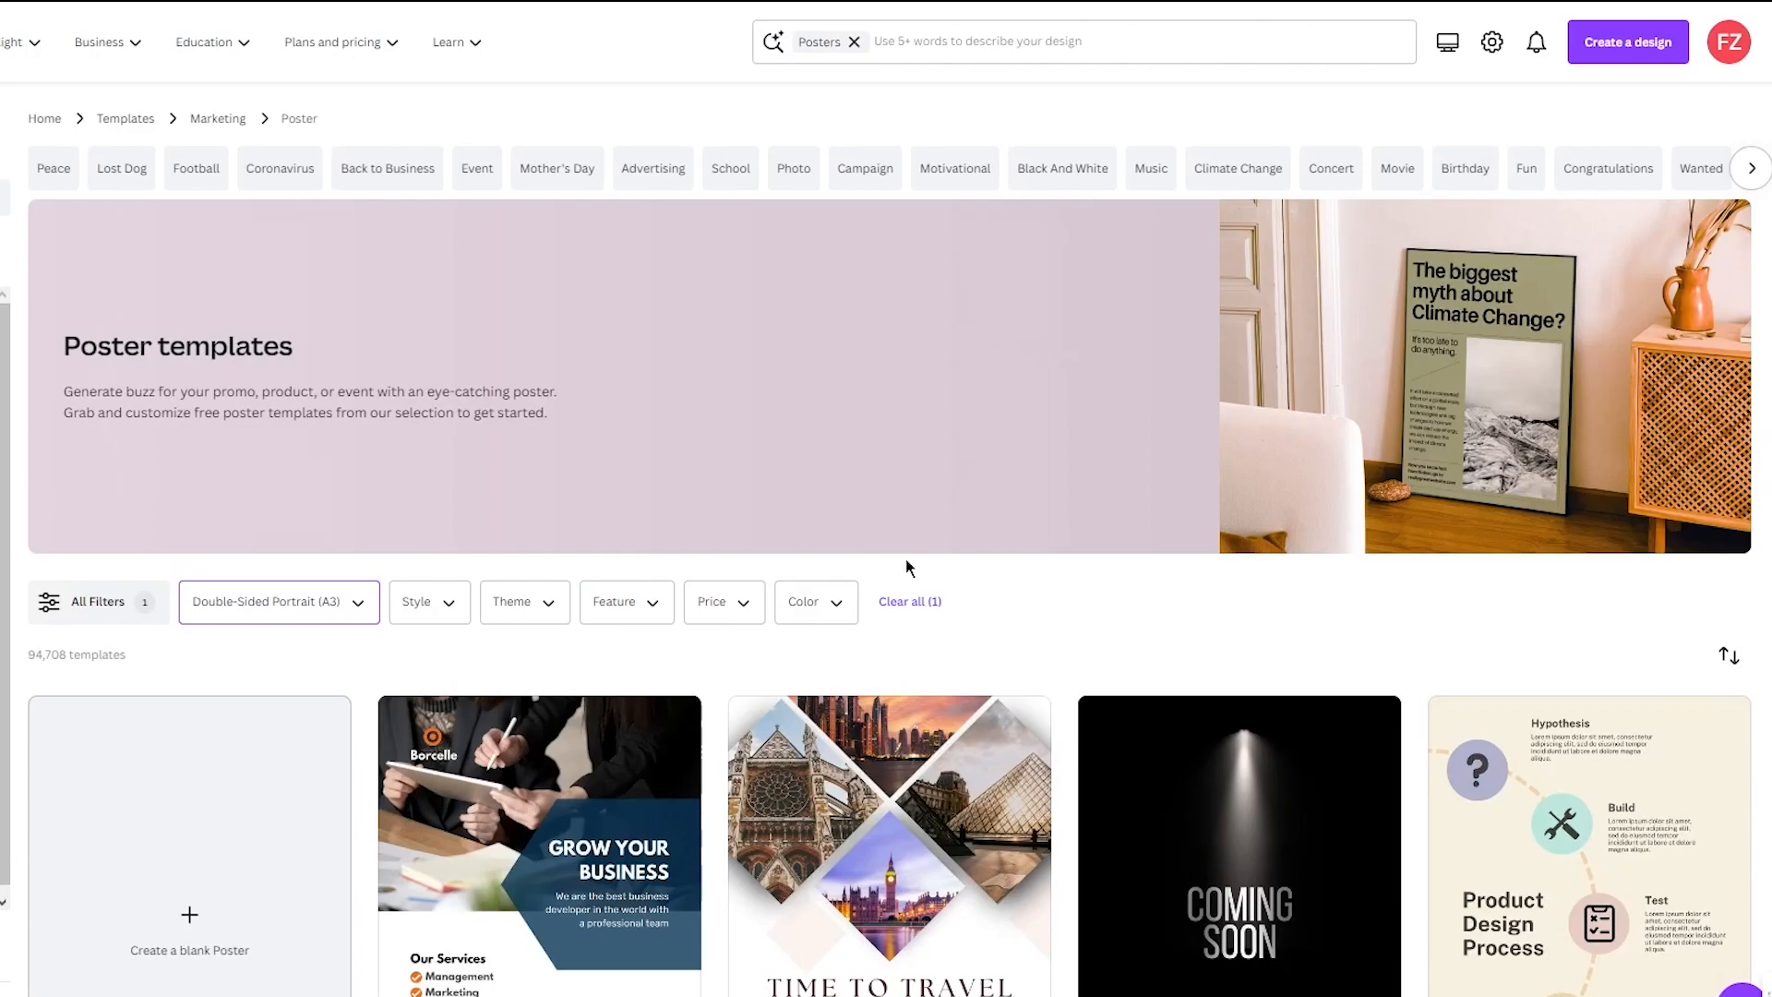
- Browse the poster templates
scroll(906, 563, "down", 2)
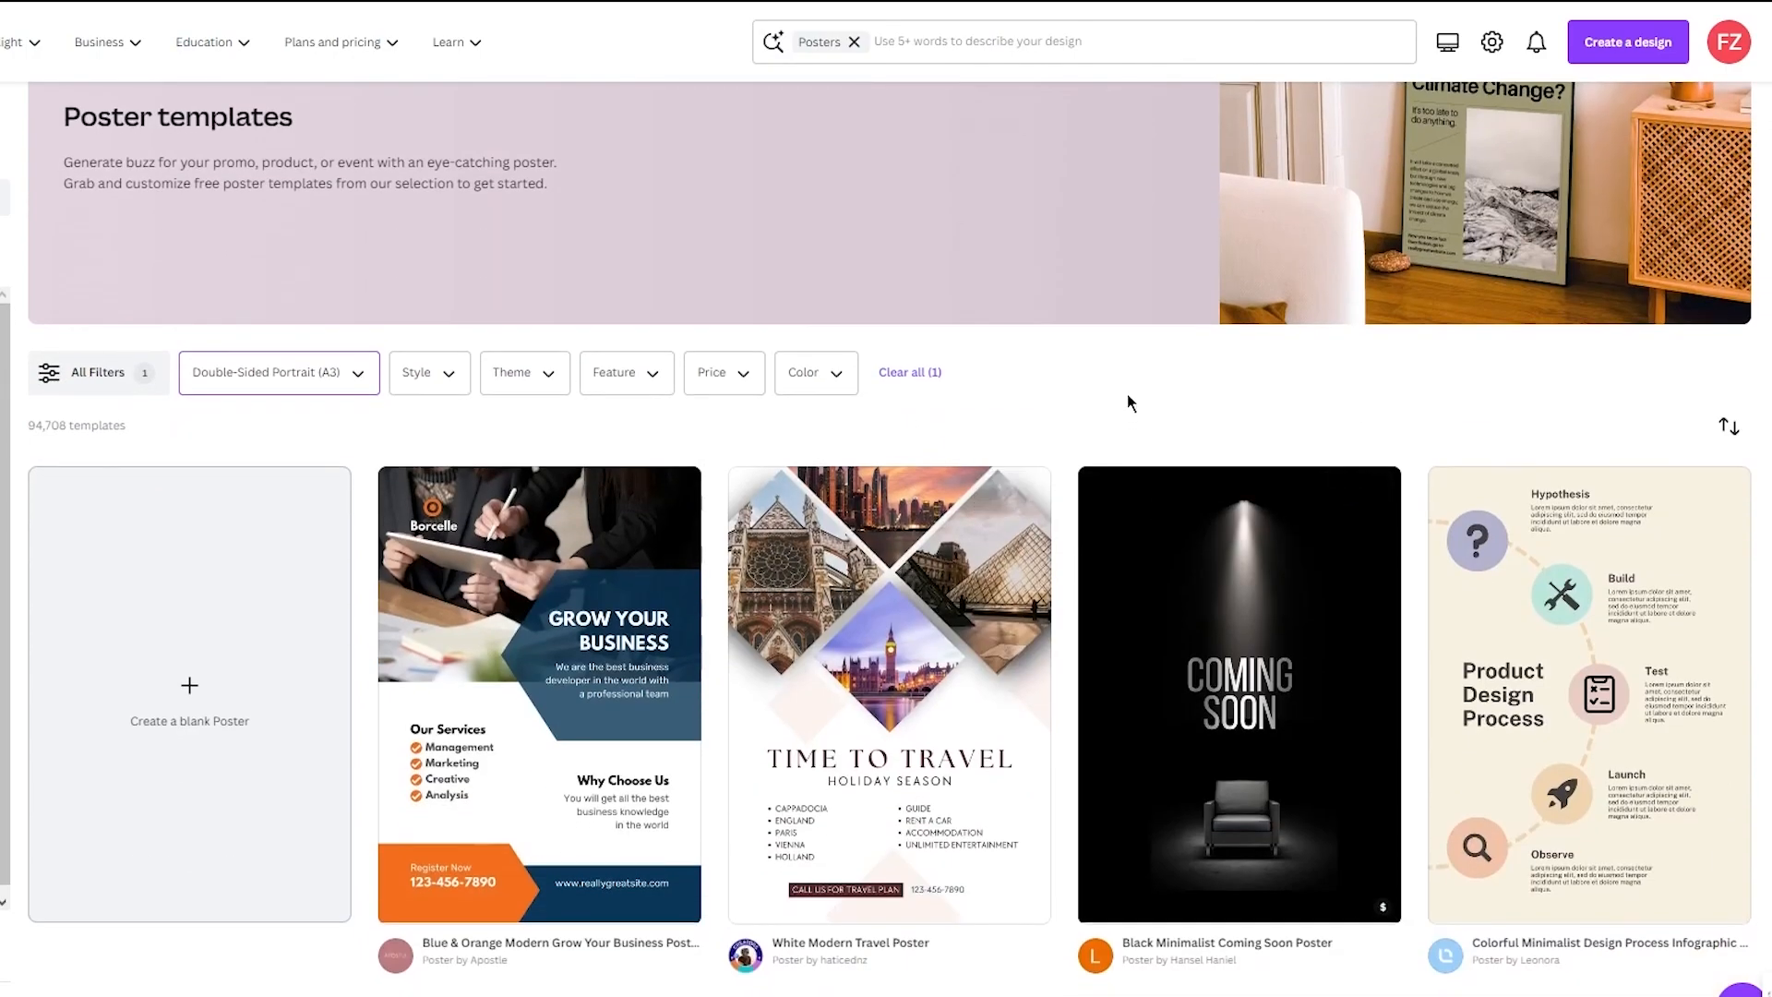
scroll(1126, 402, "down", 4)
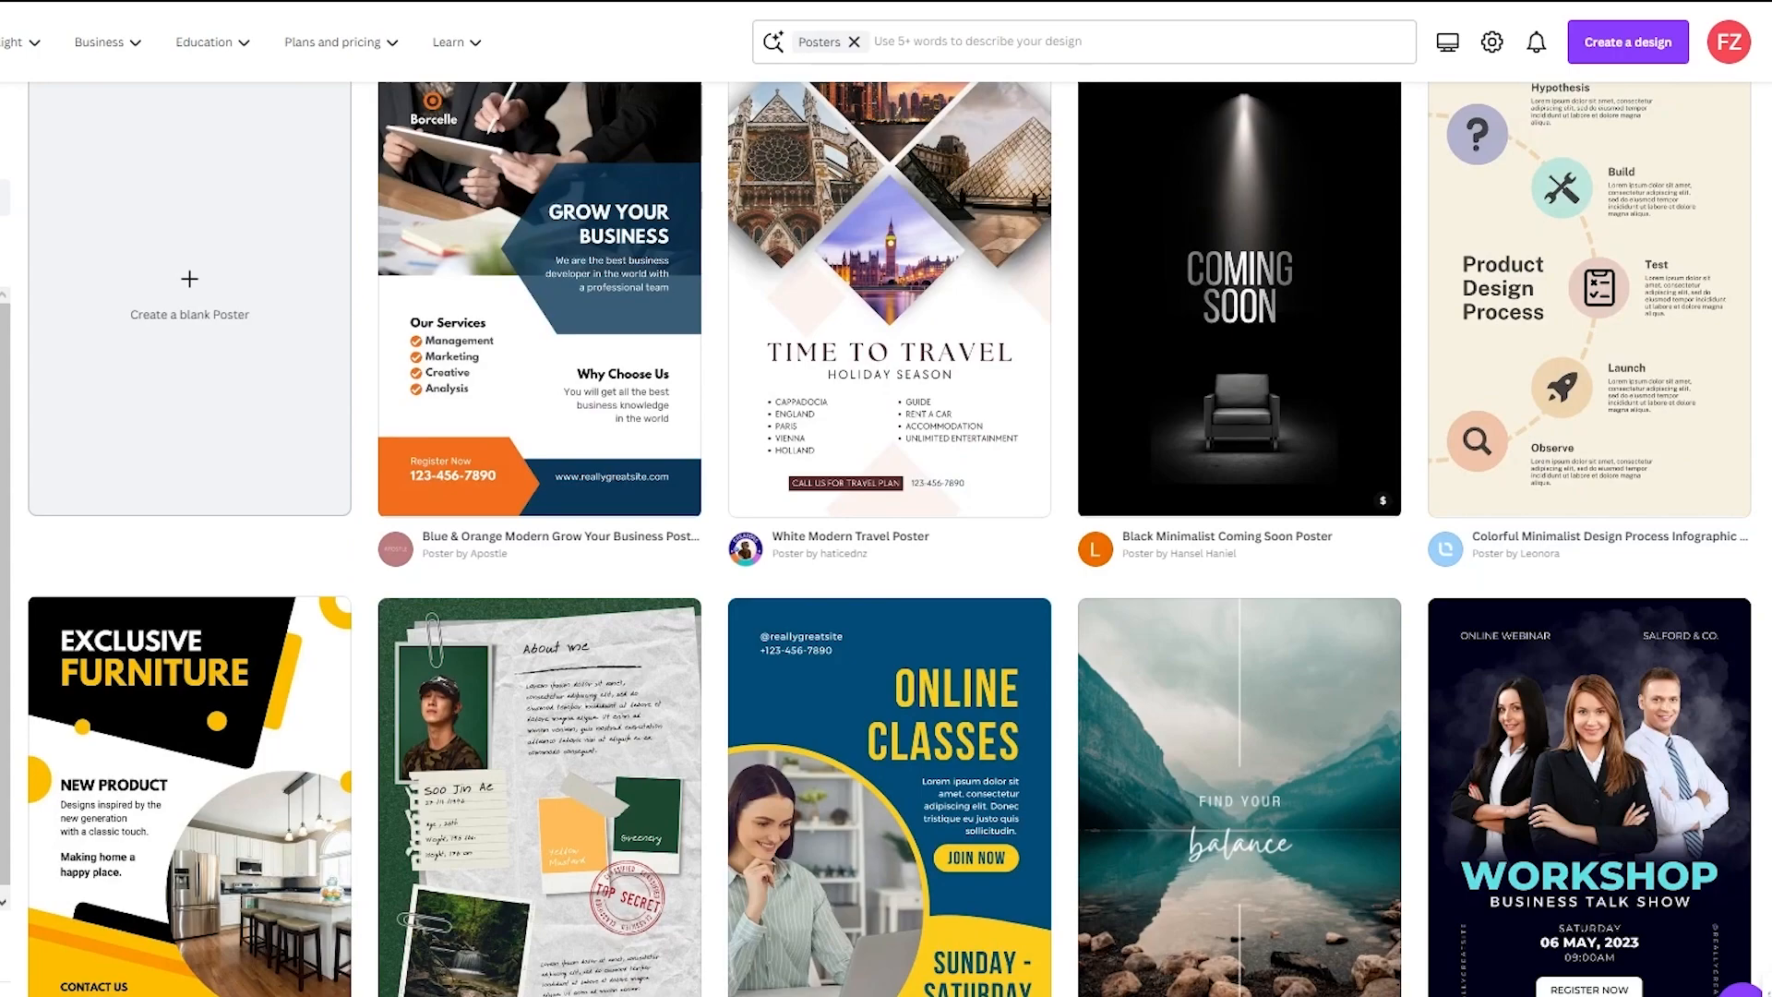
scroll(860, 918, "down", 10)
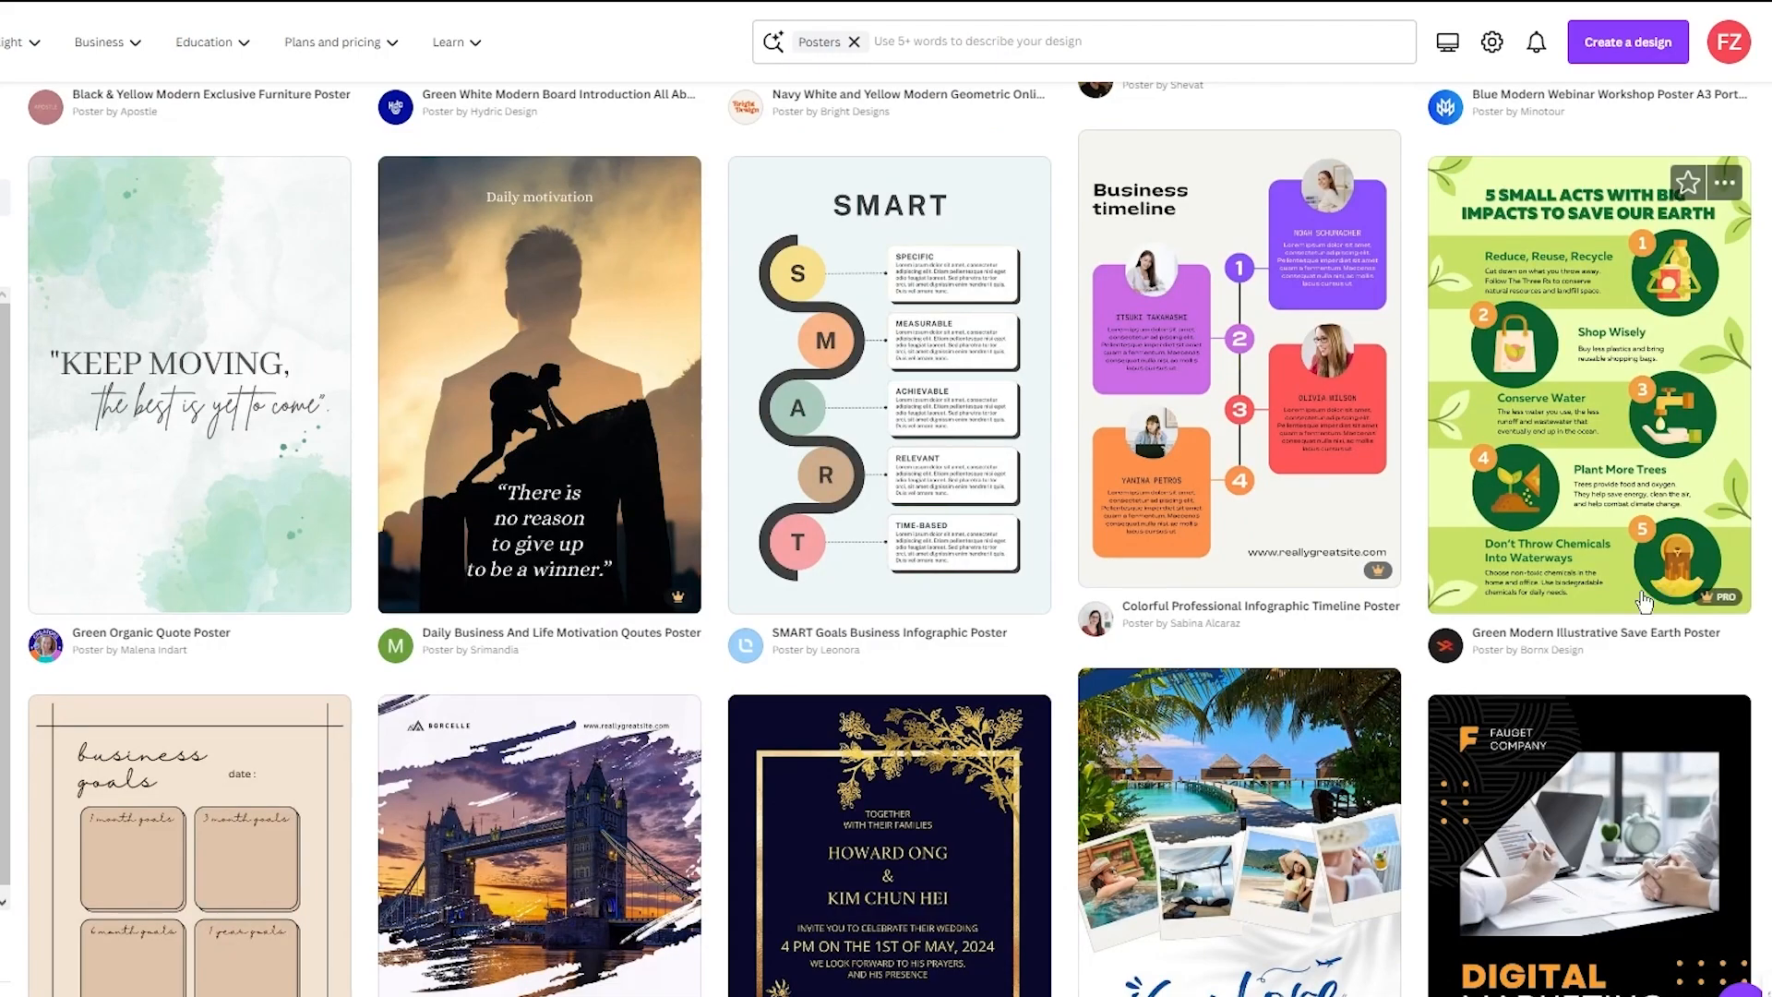
scroll(1294, 700, "down", 6)
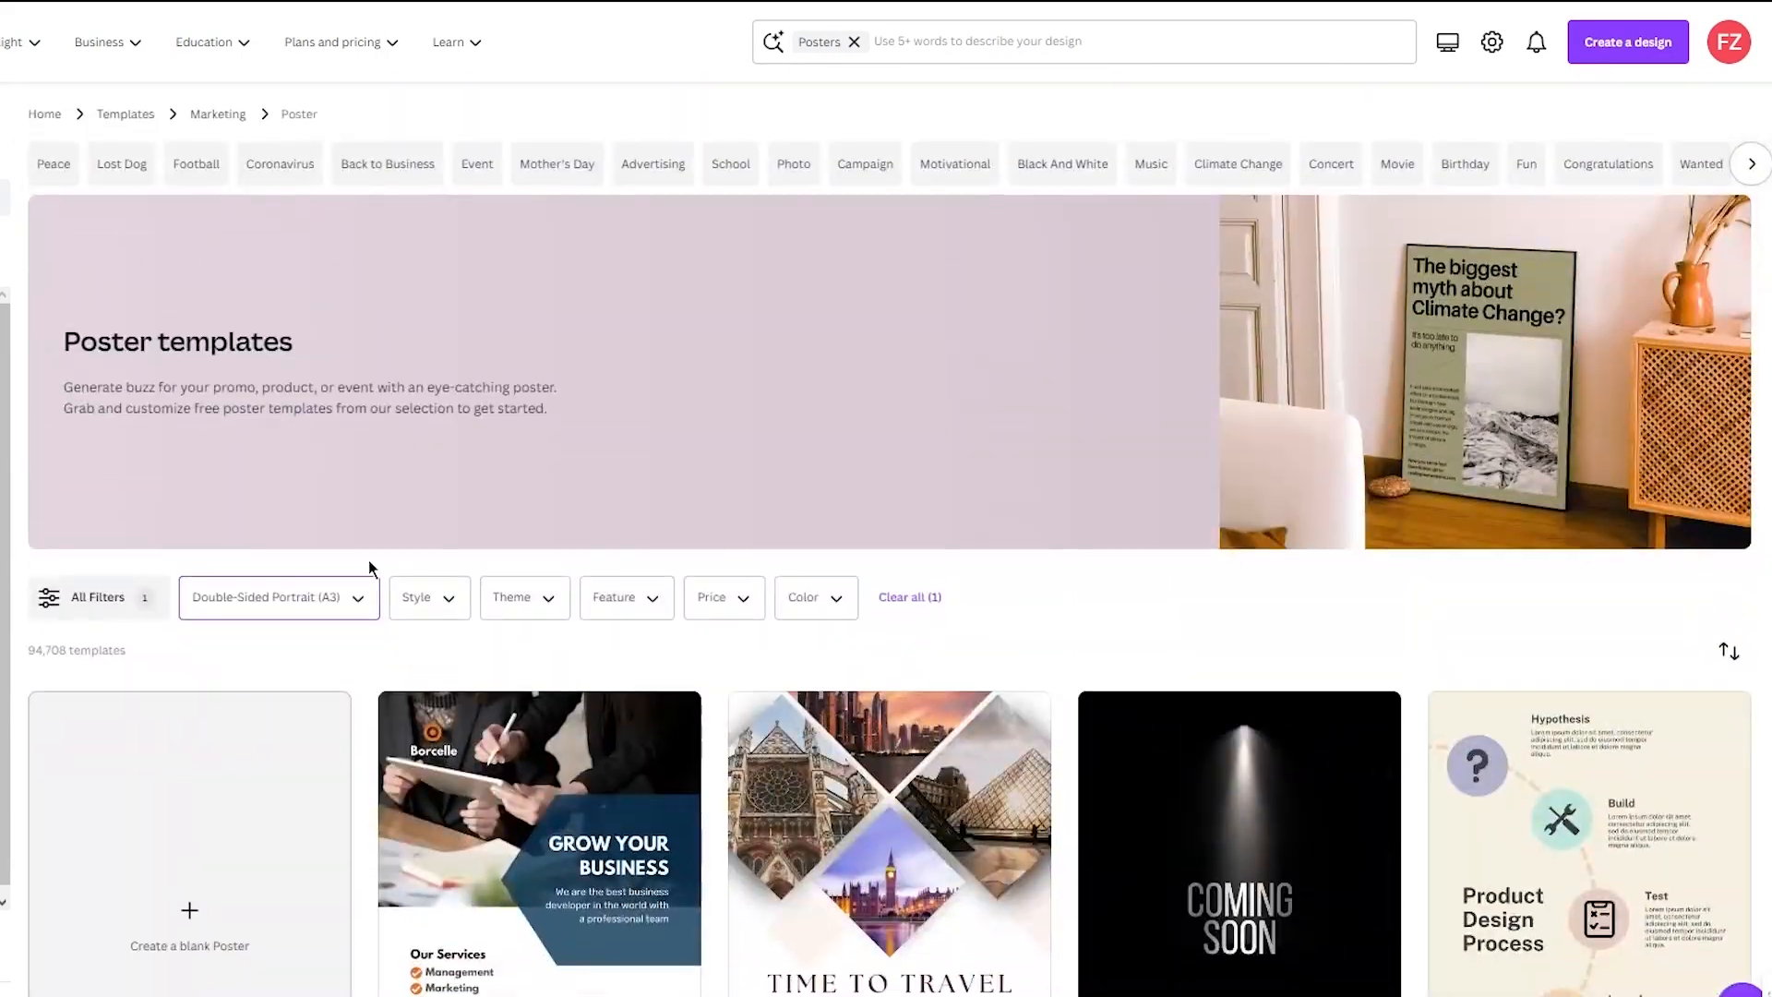
scroll(203, 351, "down", 4)
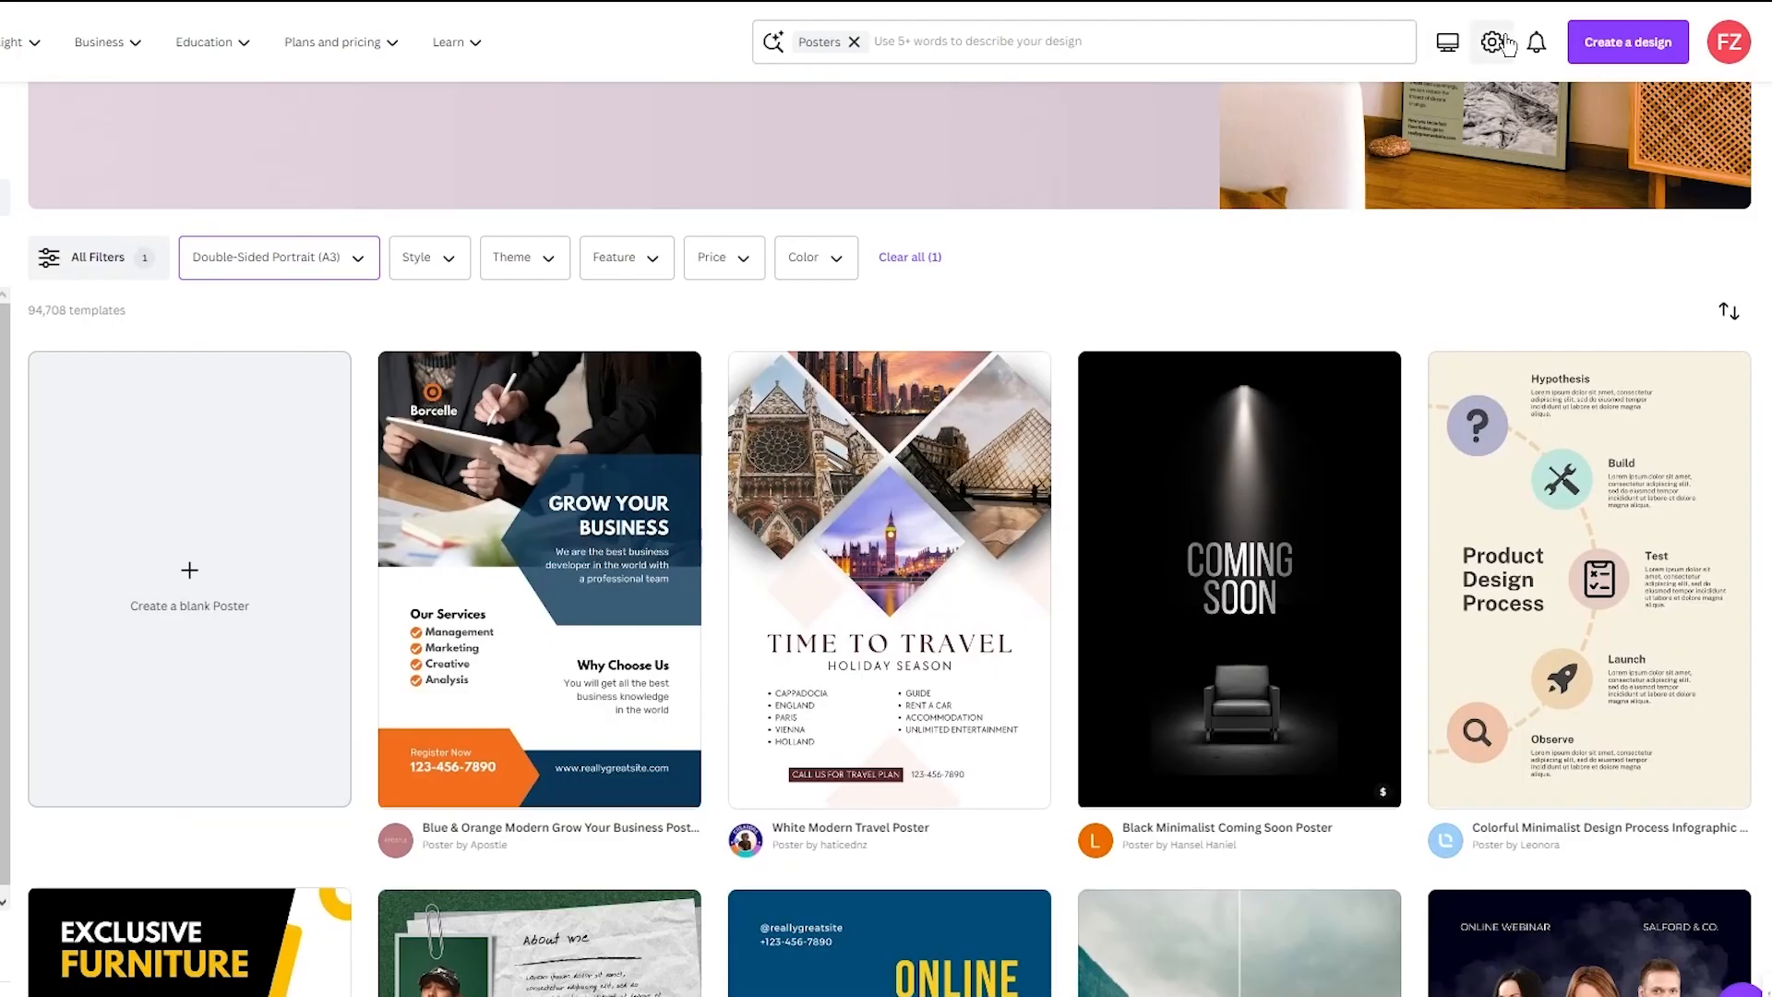
scroll(1119, 920, "down", 6)
scroll(1119, 920, "down", 15)
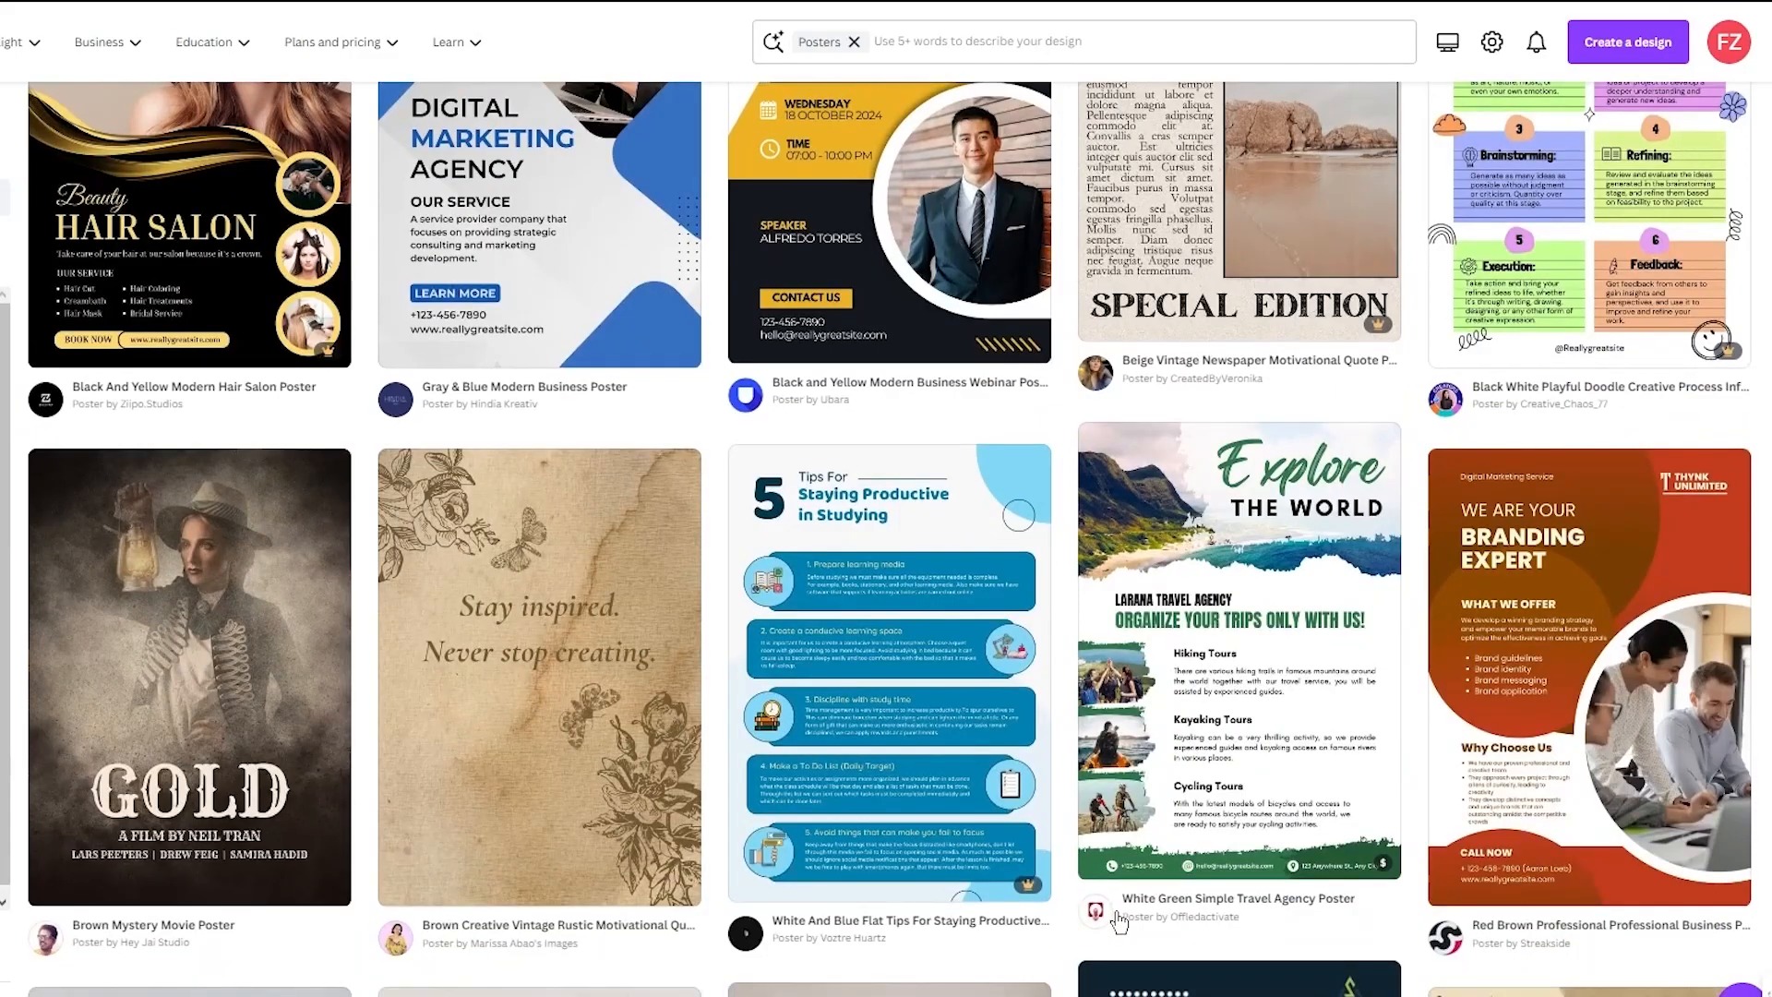
scroll(1684, 837, "down", 10)
scroll(1684, 837, "down", 20)
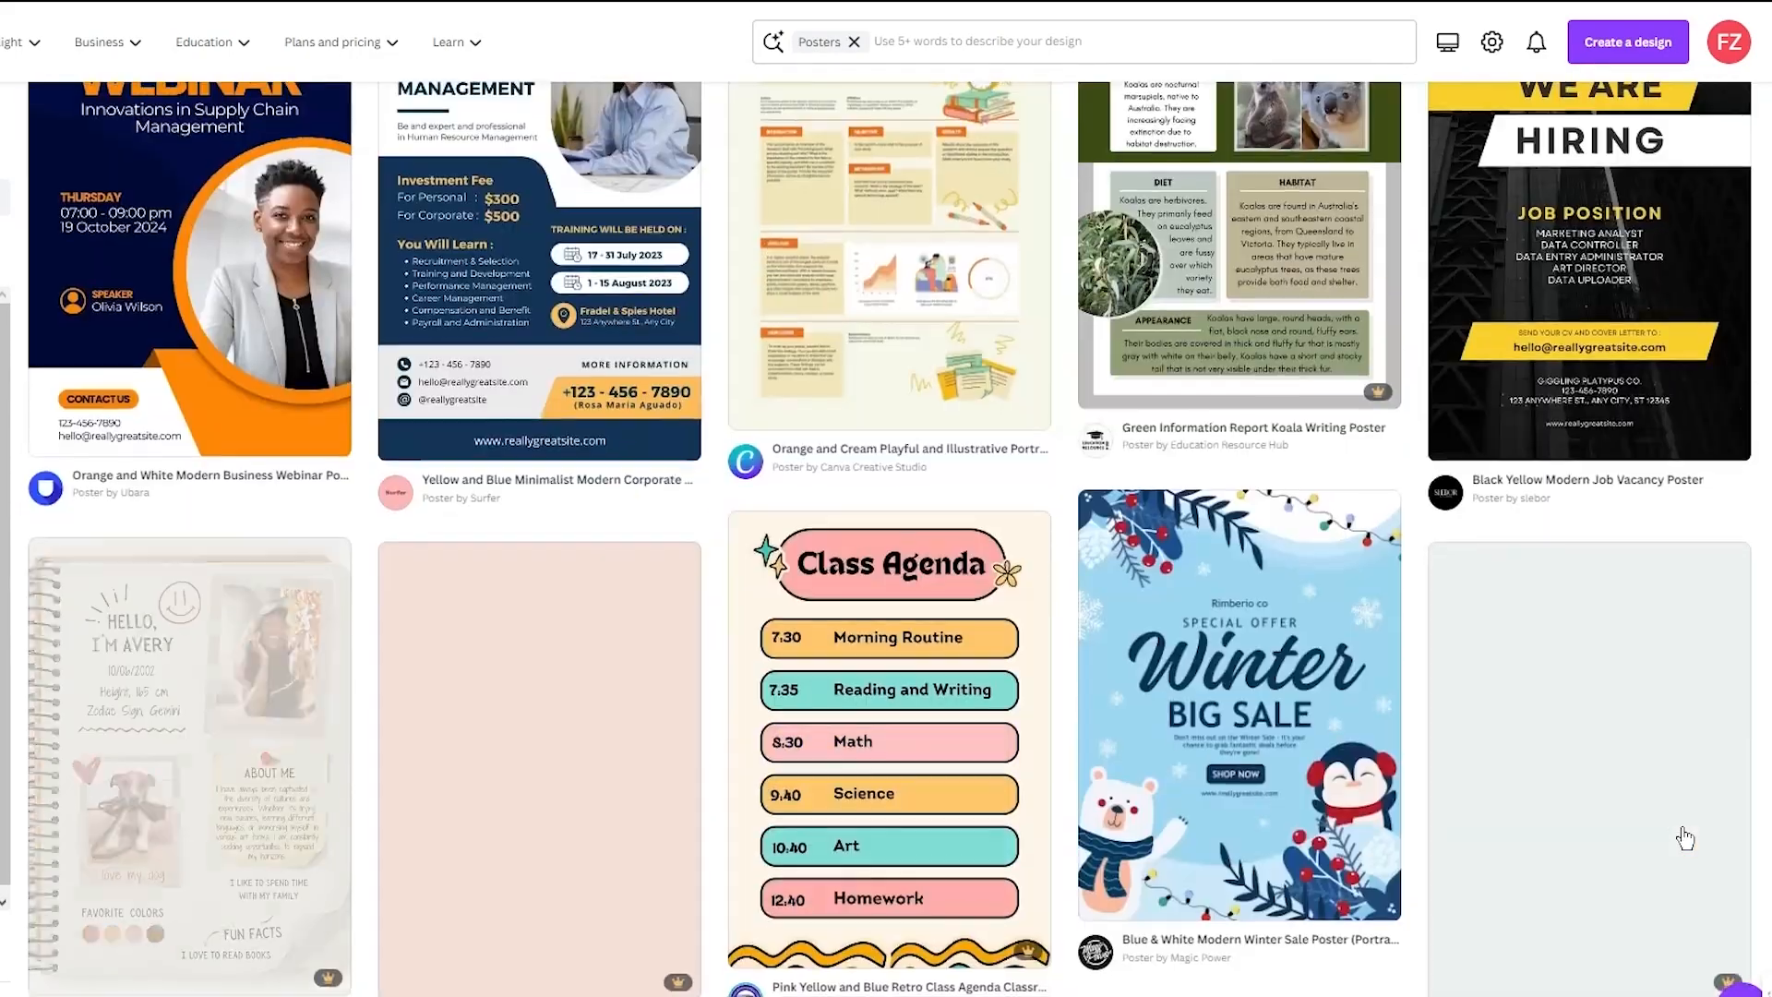
scroll(1684, 837, "down", 4)
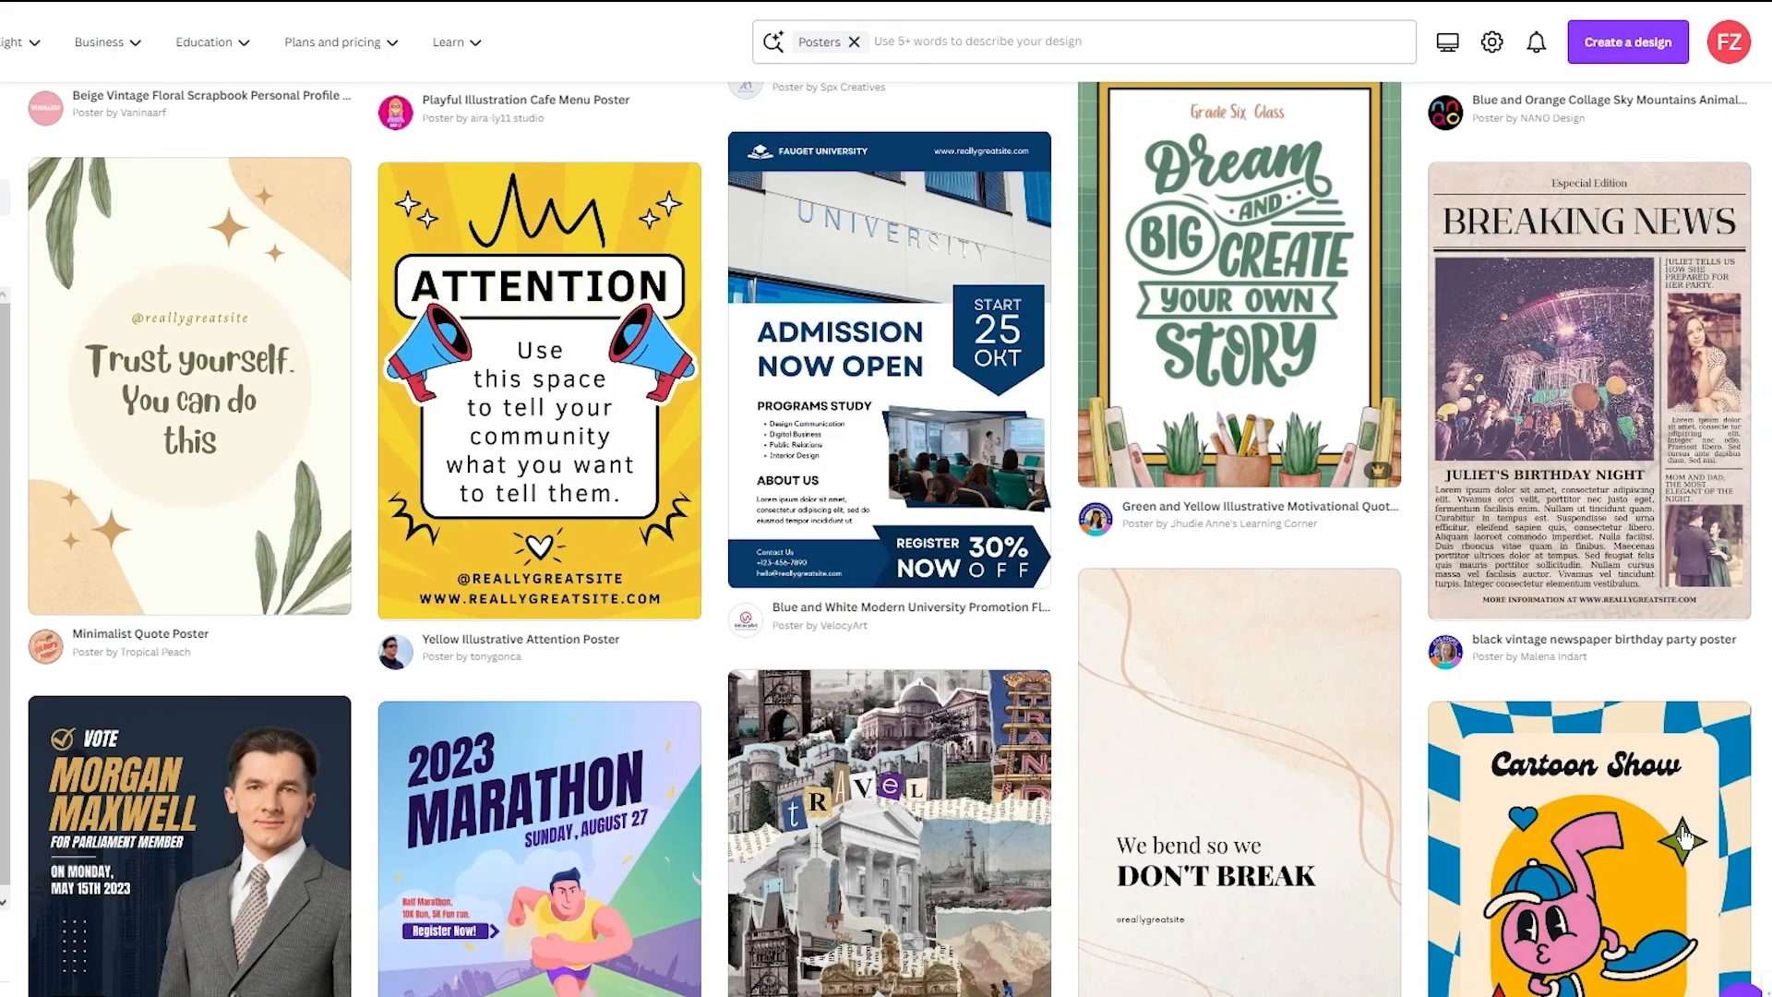
scroll(1684, 837, "down", 5)
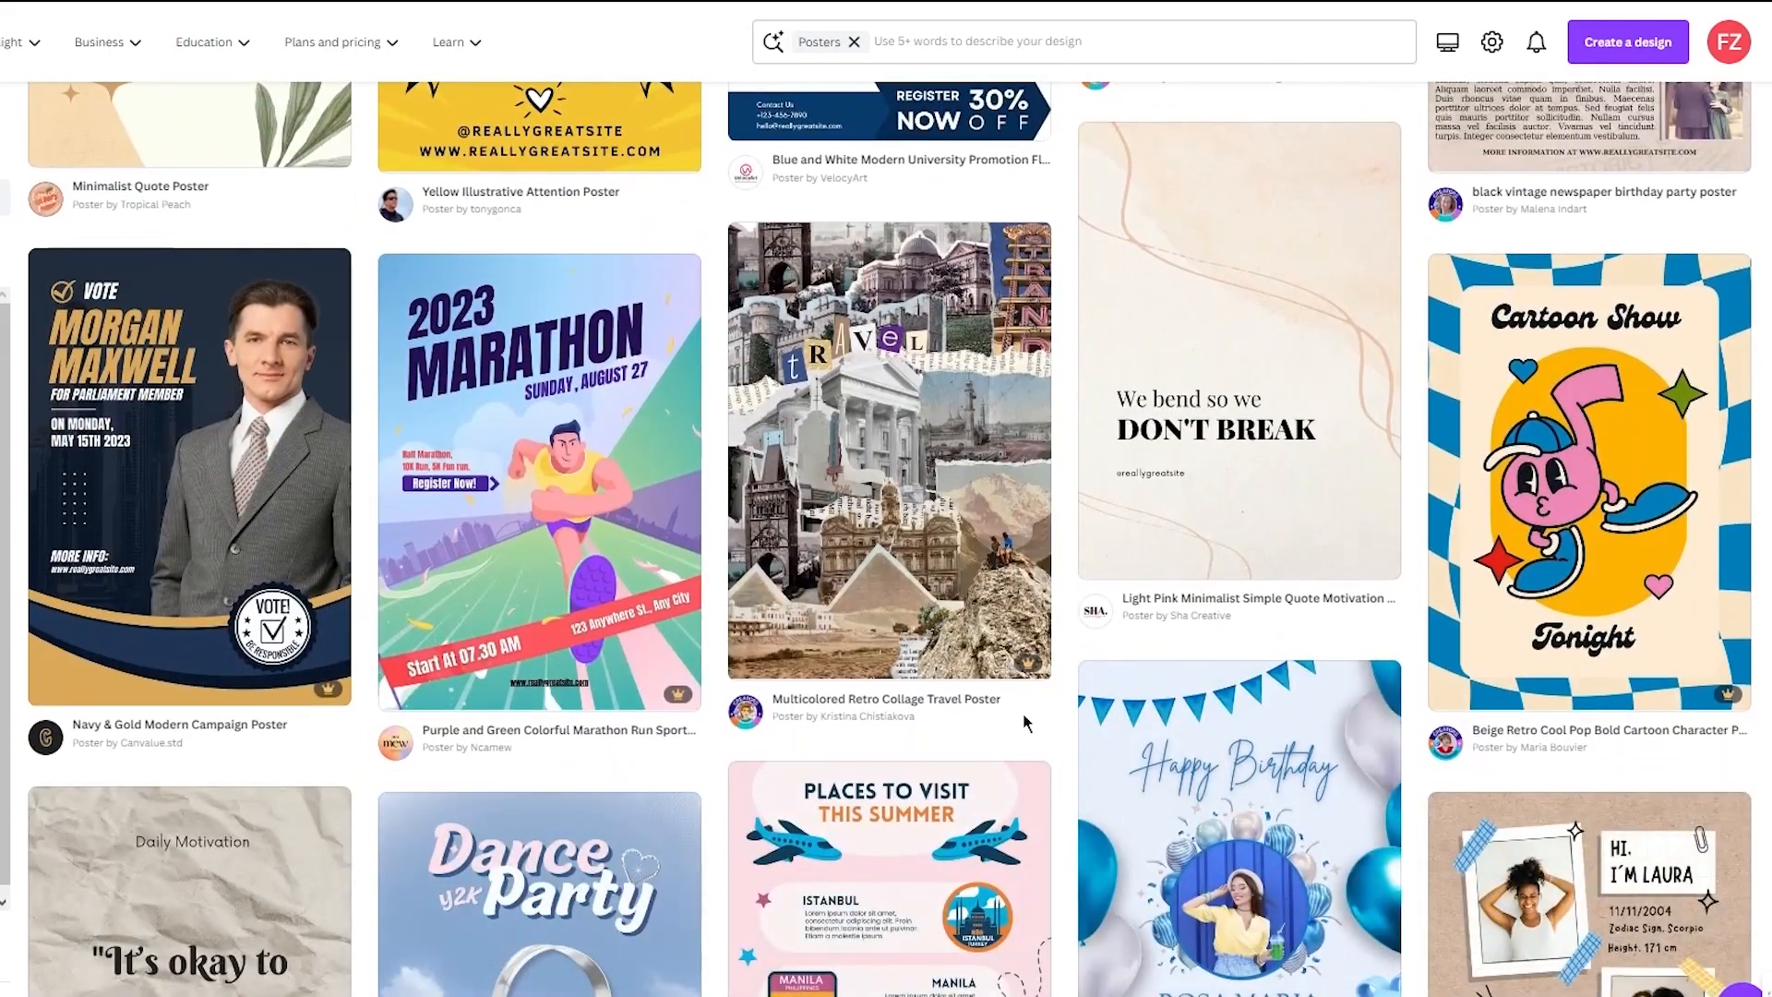
scroll(1034, 627, "up", 20)
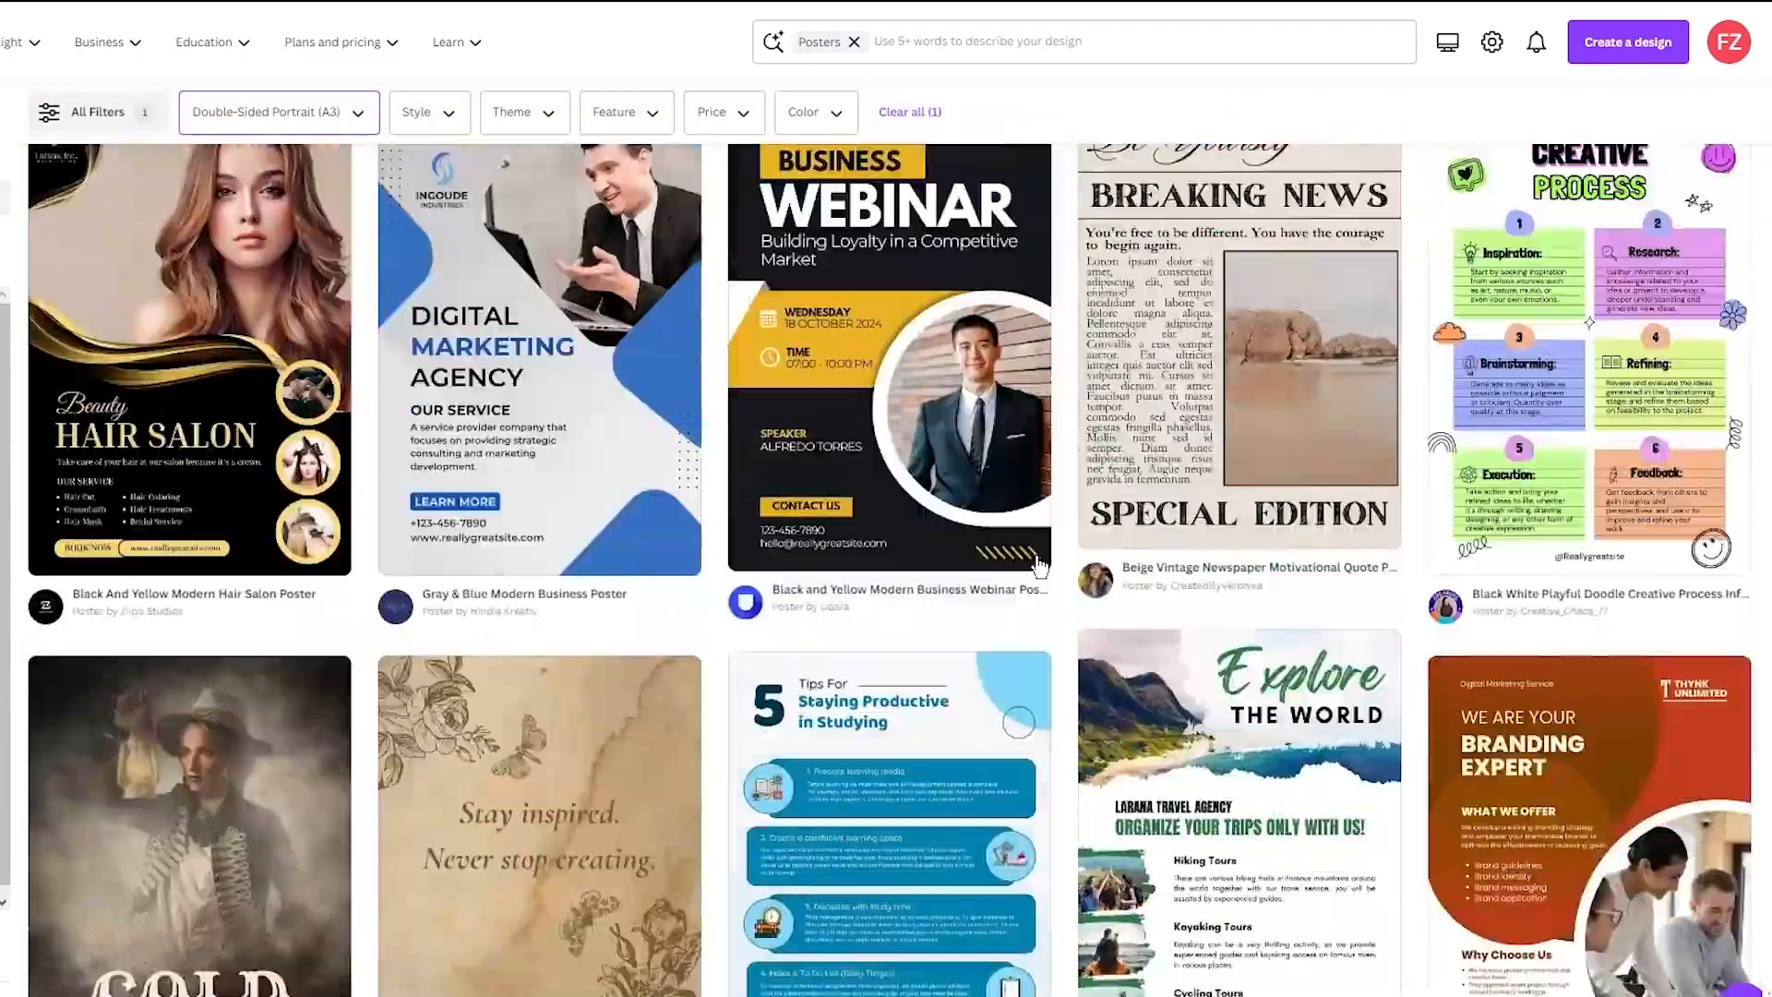
scroll(1038, 563, "up", 4)
scroll(1038, 563, "down", 3)
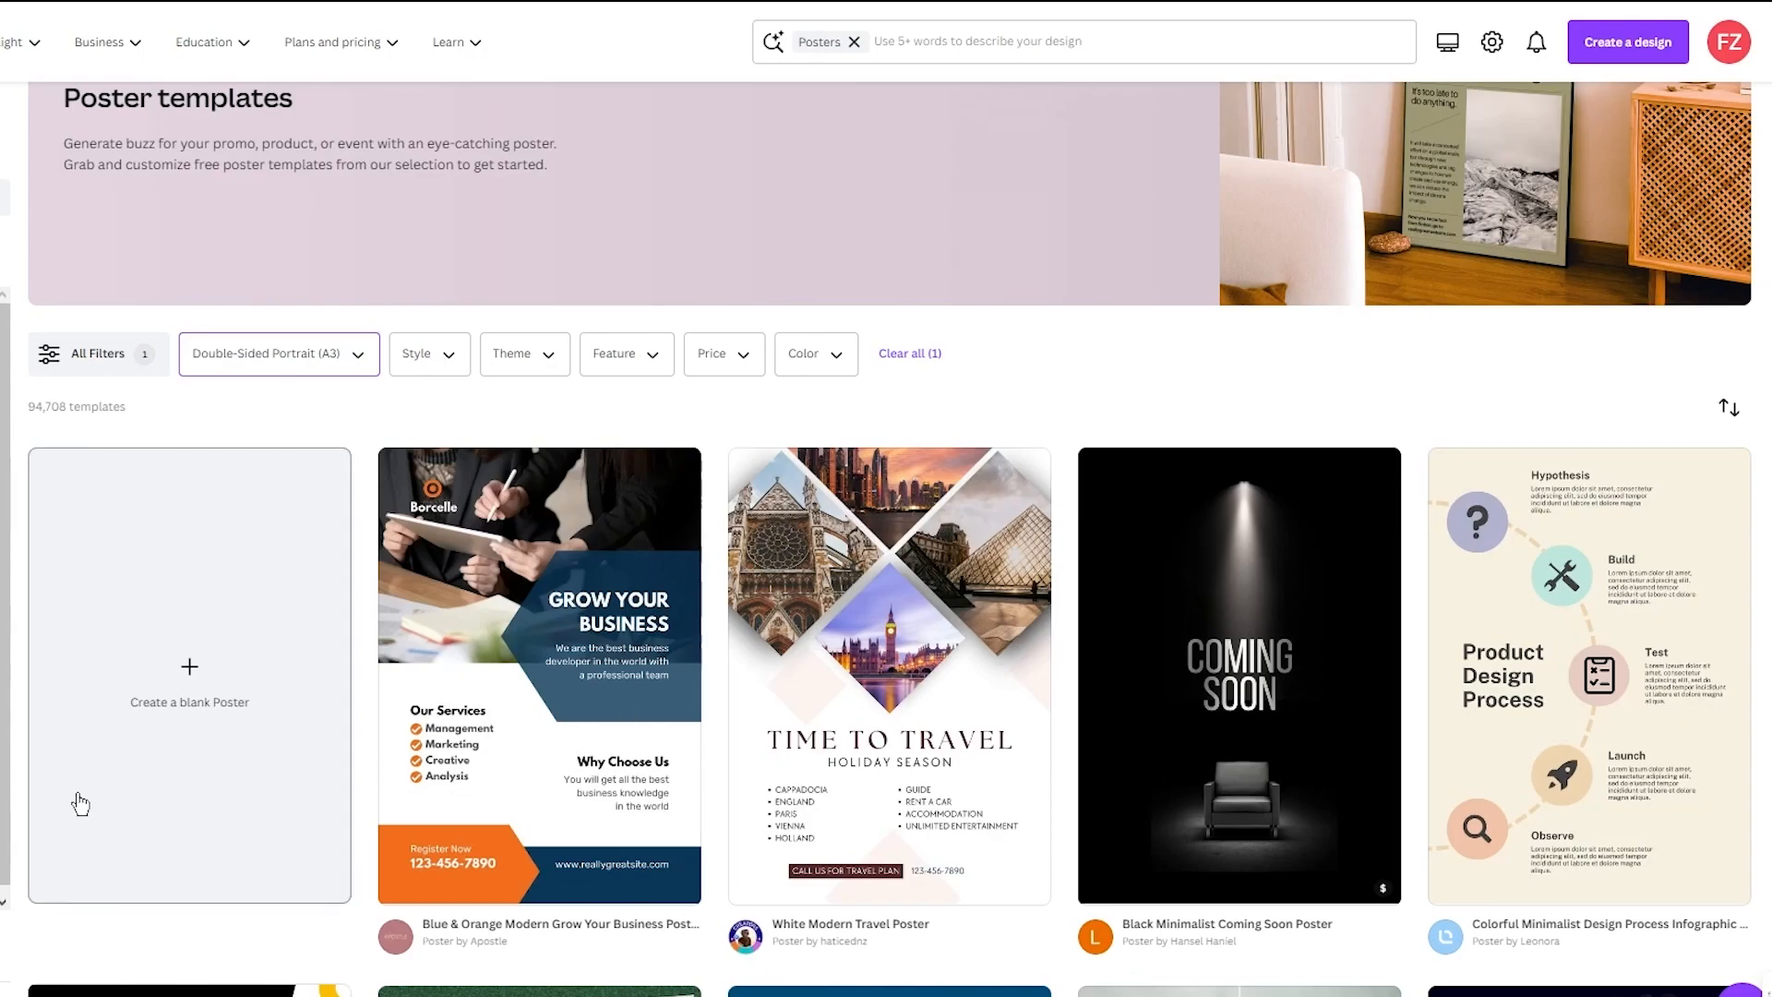
- Create a blank poster and set its background colour to black
left_click(182, 705)
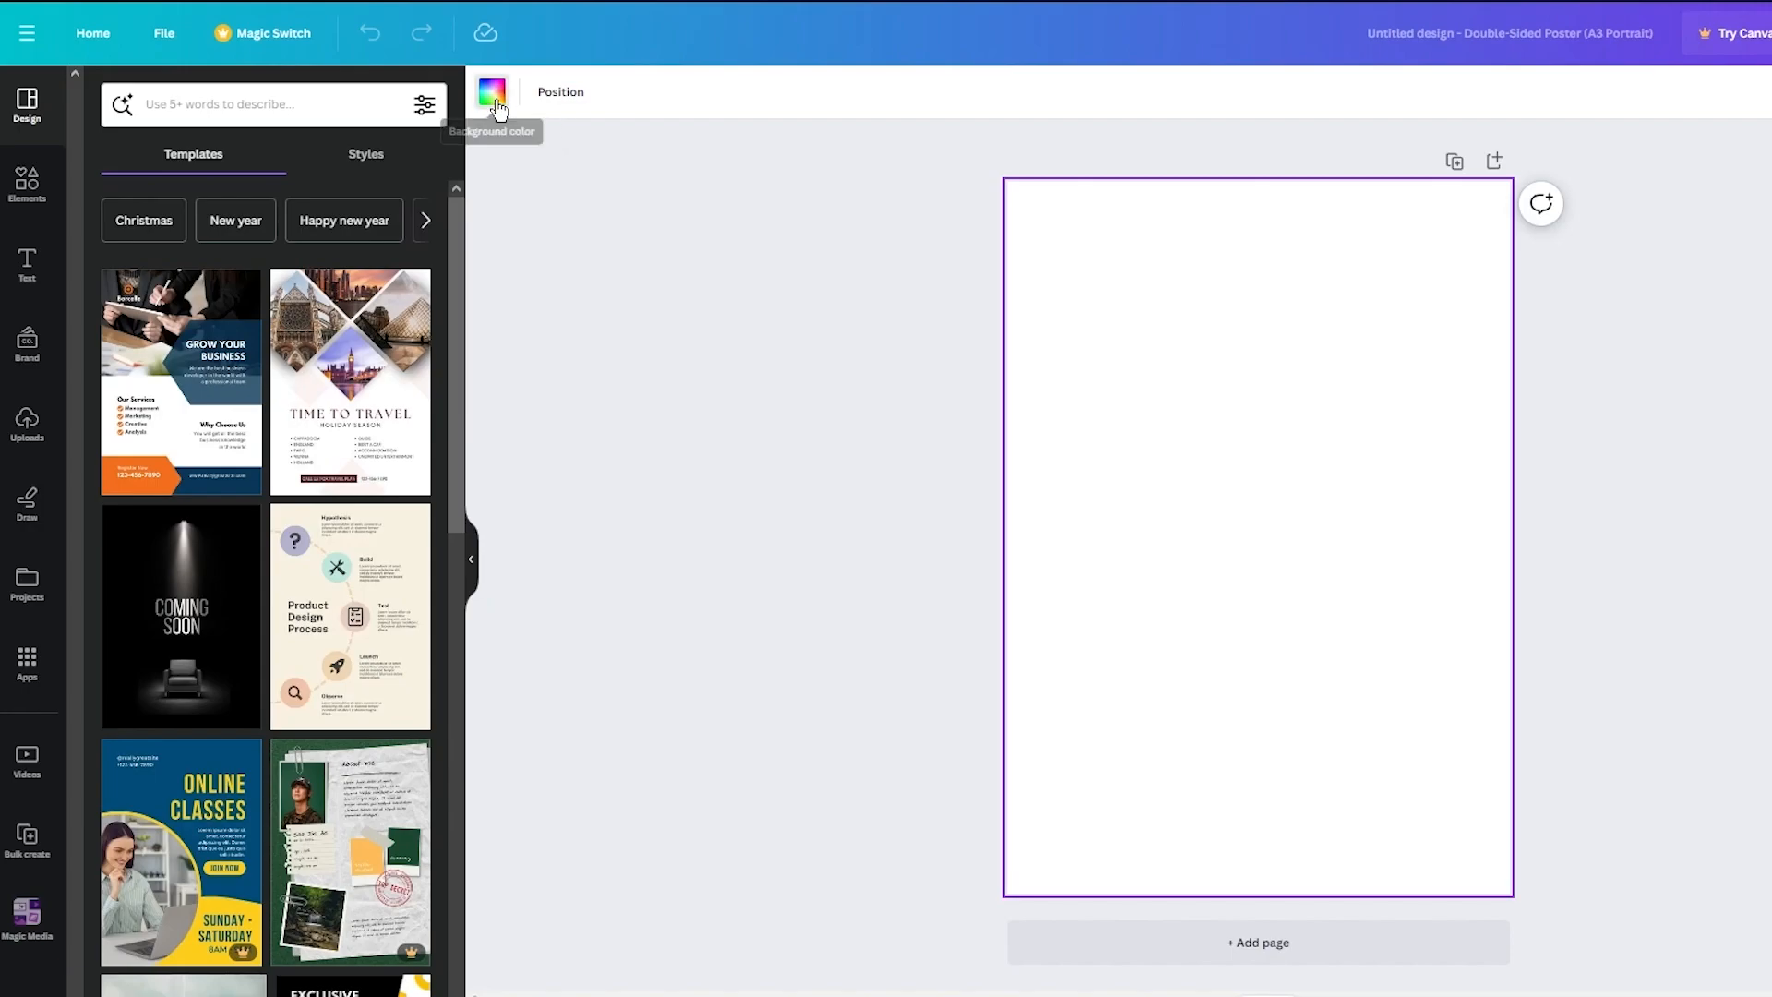
left_click(492, 92)
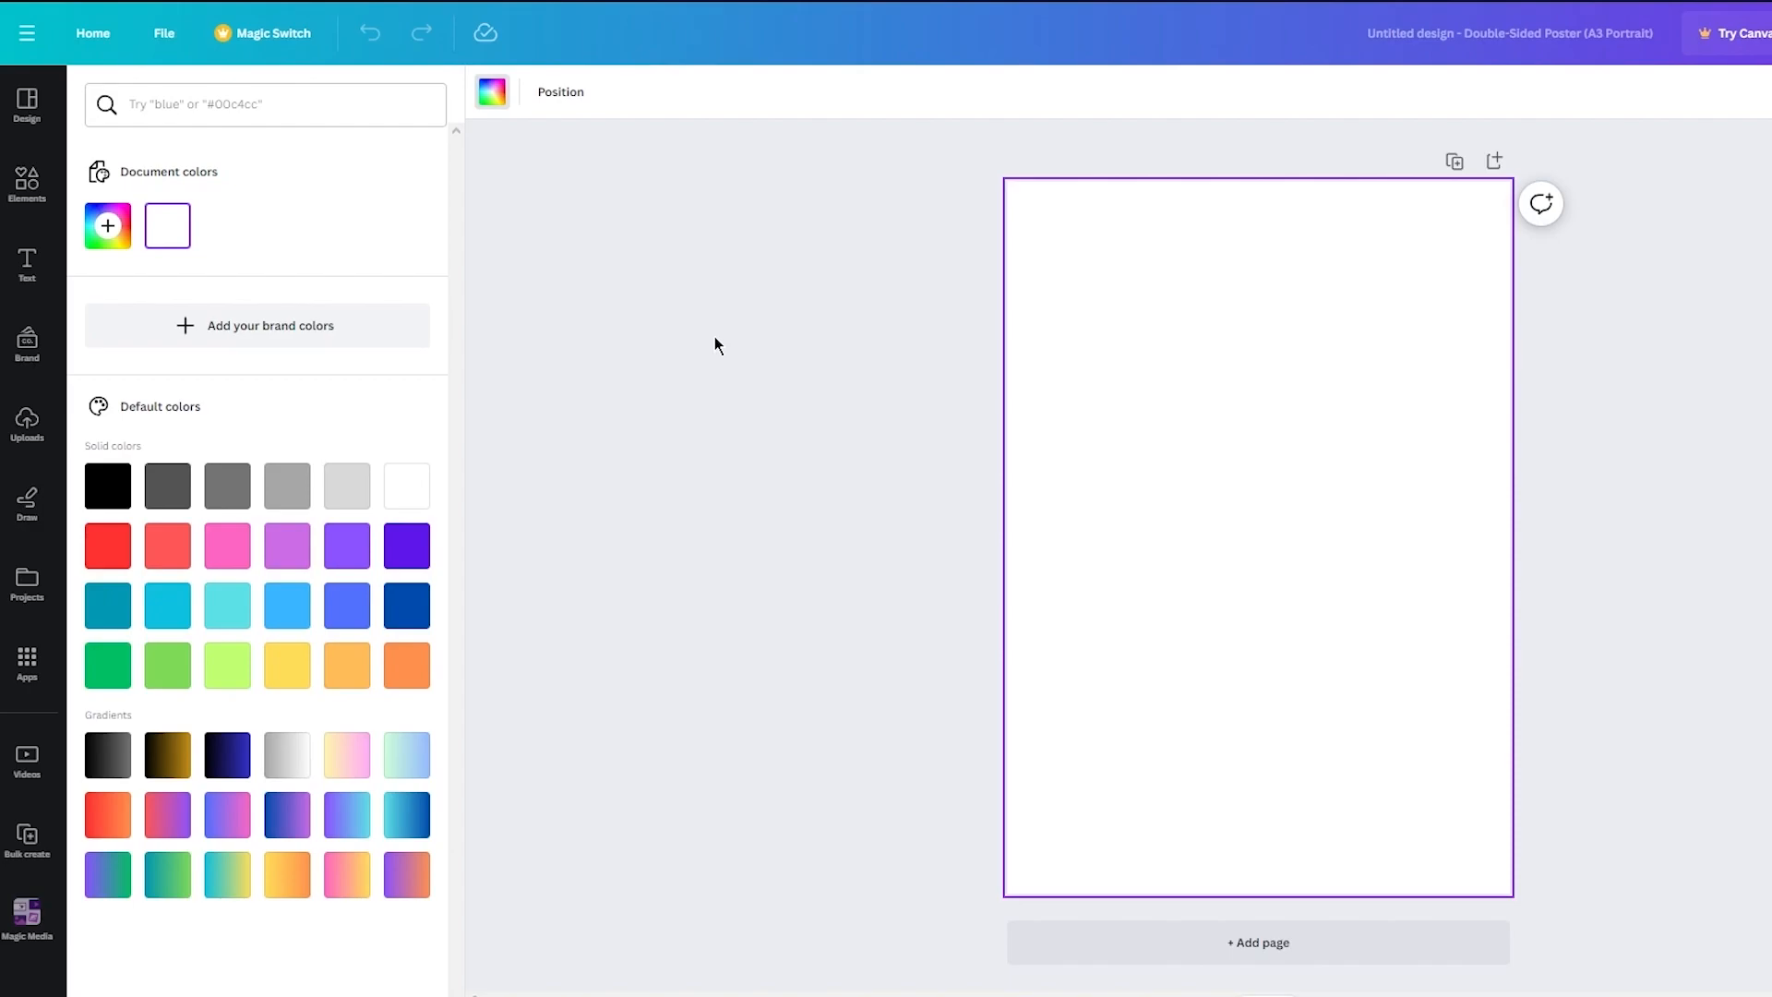
left_click(89, 504)
left_click(826, 565)
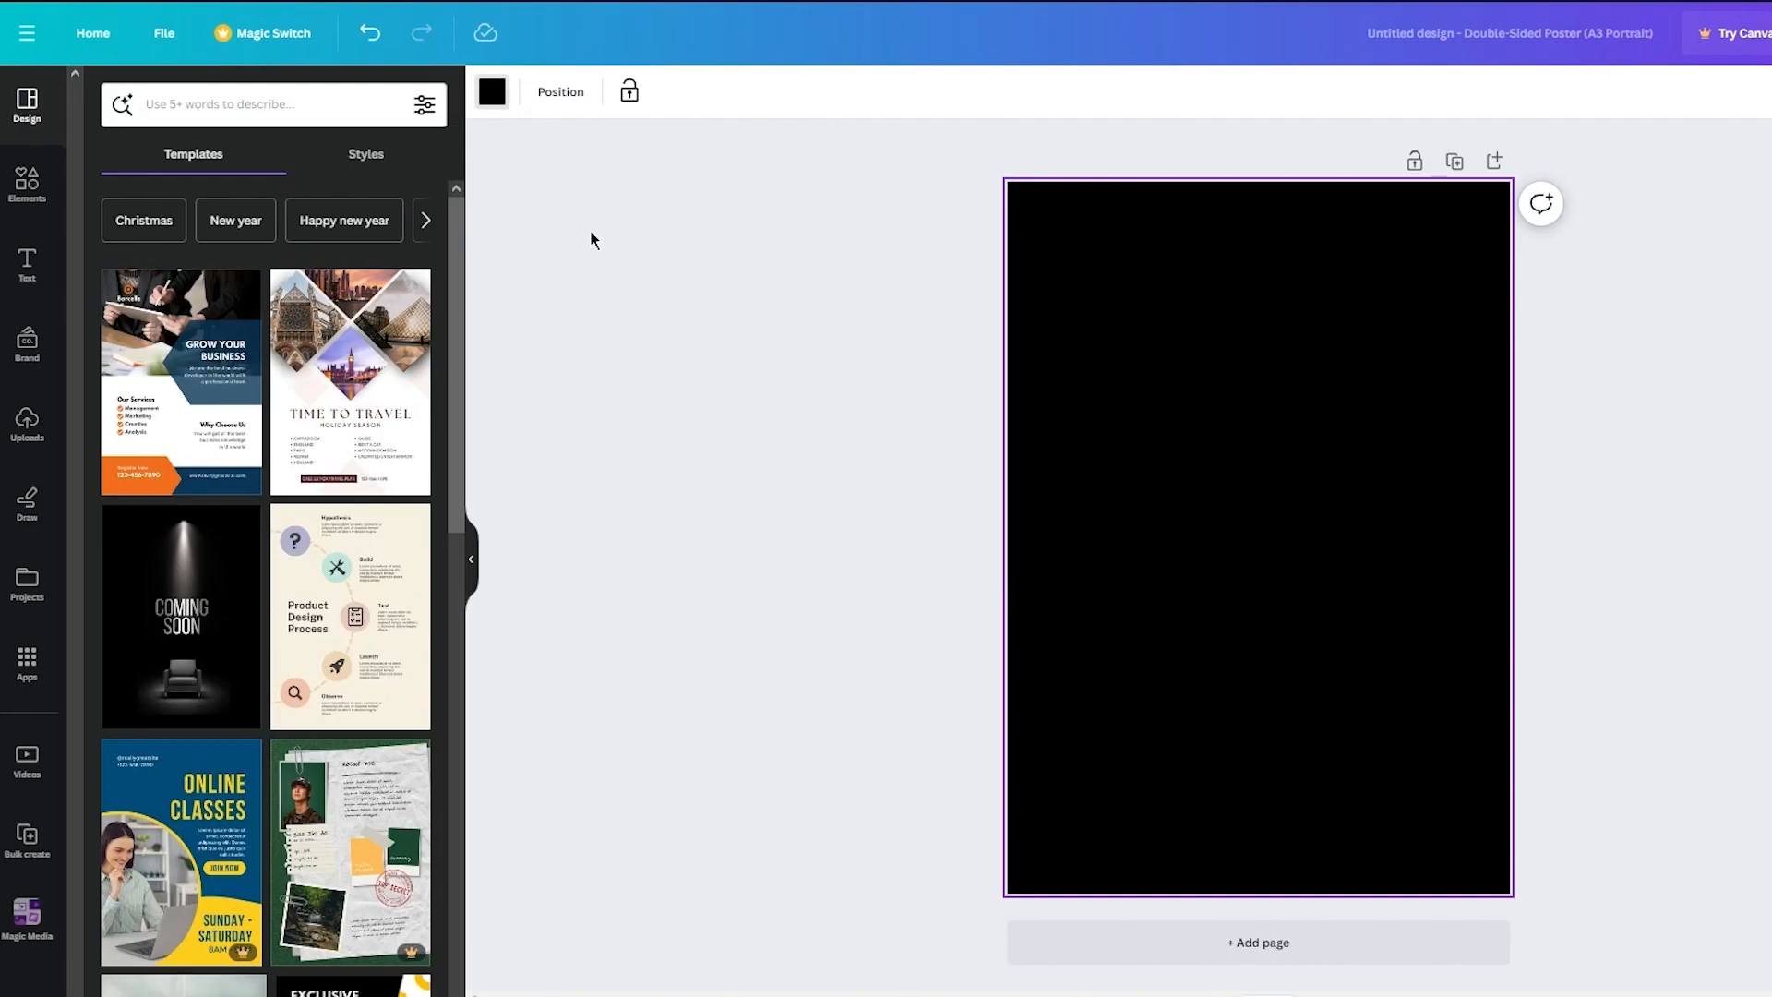
- Add a circle shape from the elements to the poster
left_click(492, 91)
left_click(208, 103)
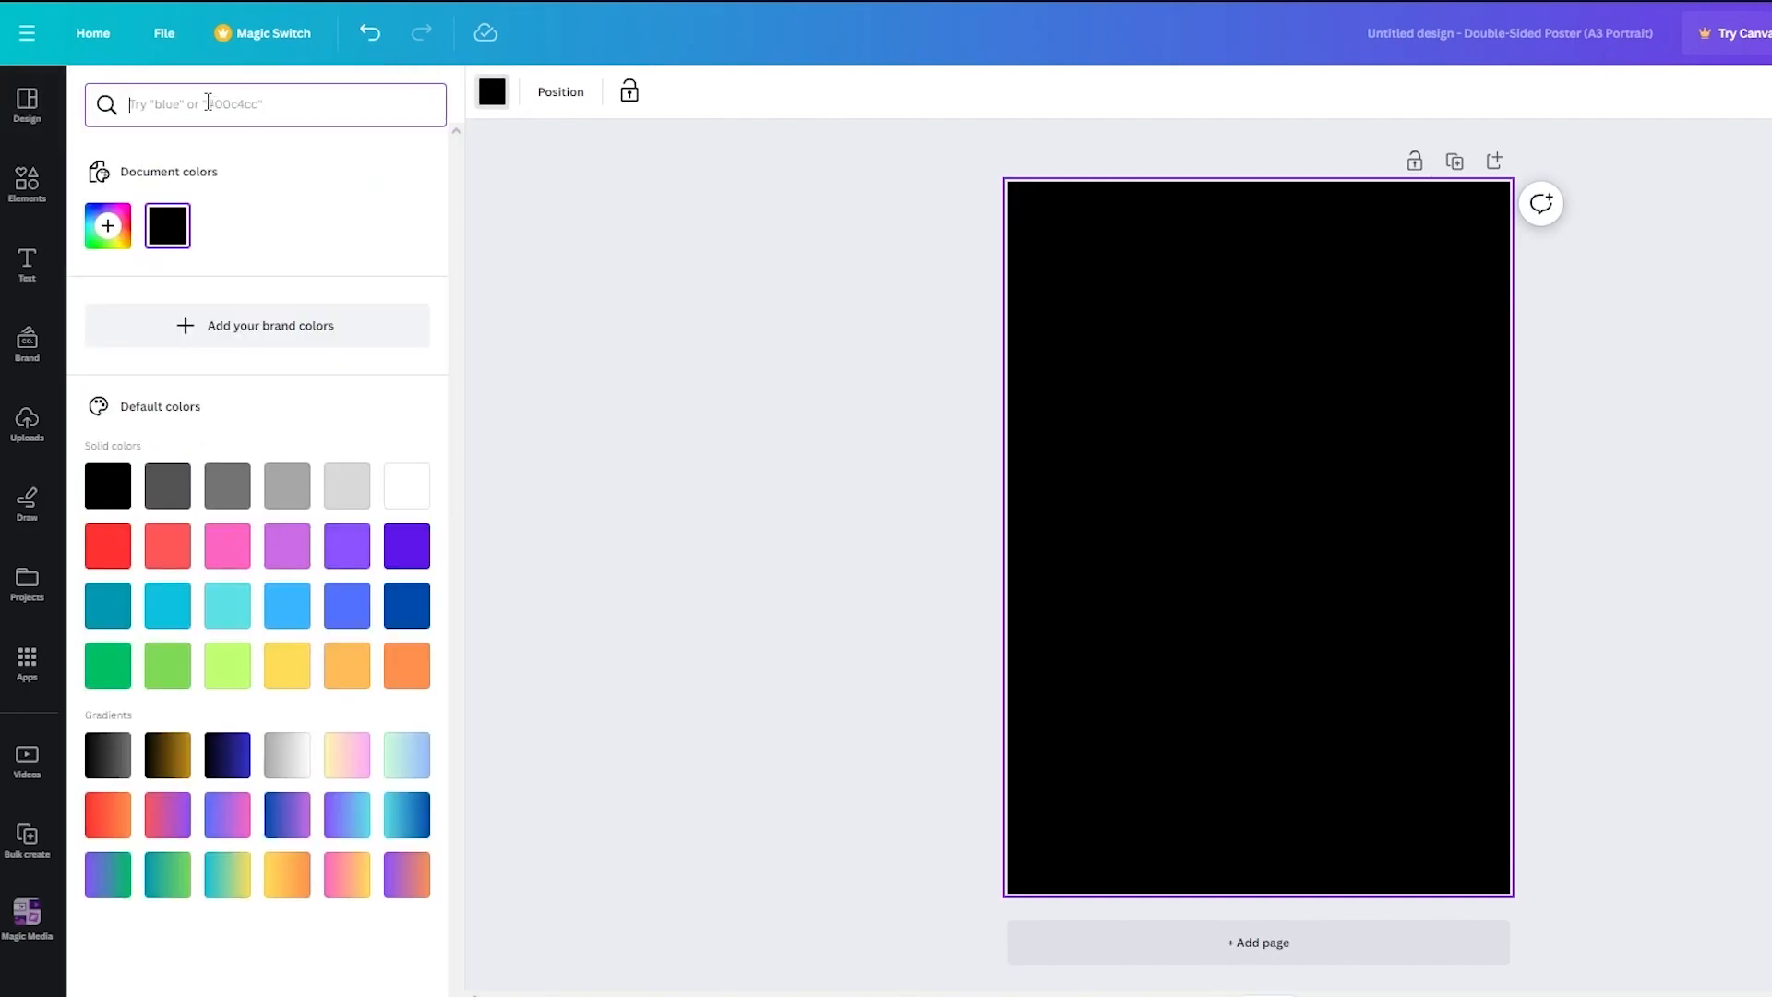
left_click(26, 182)
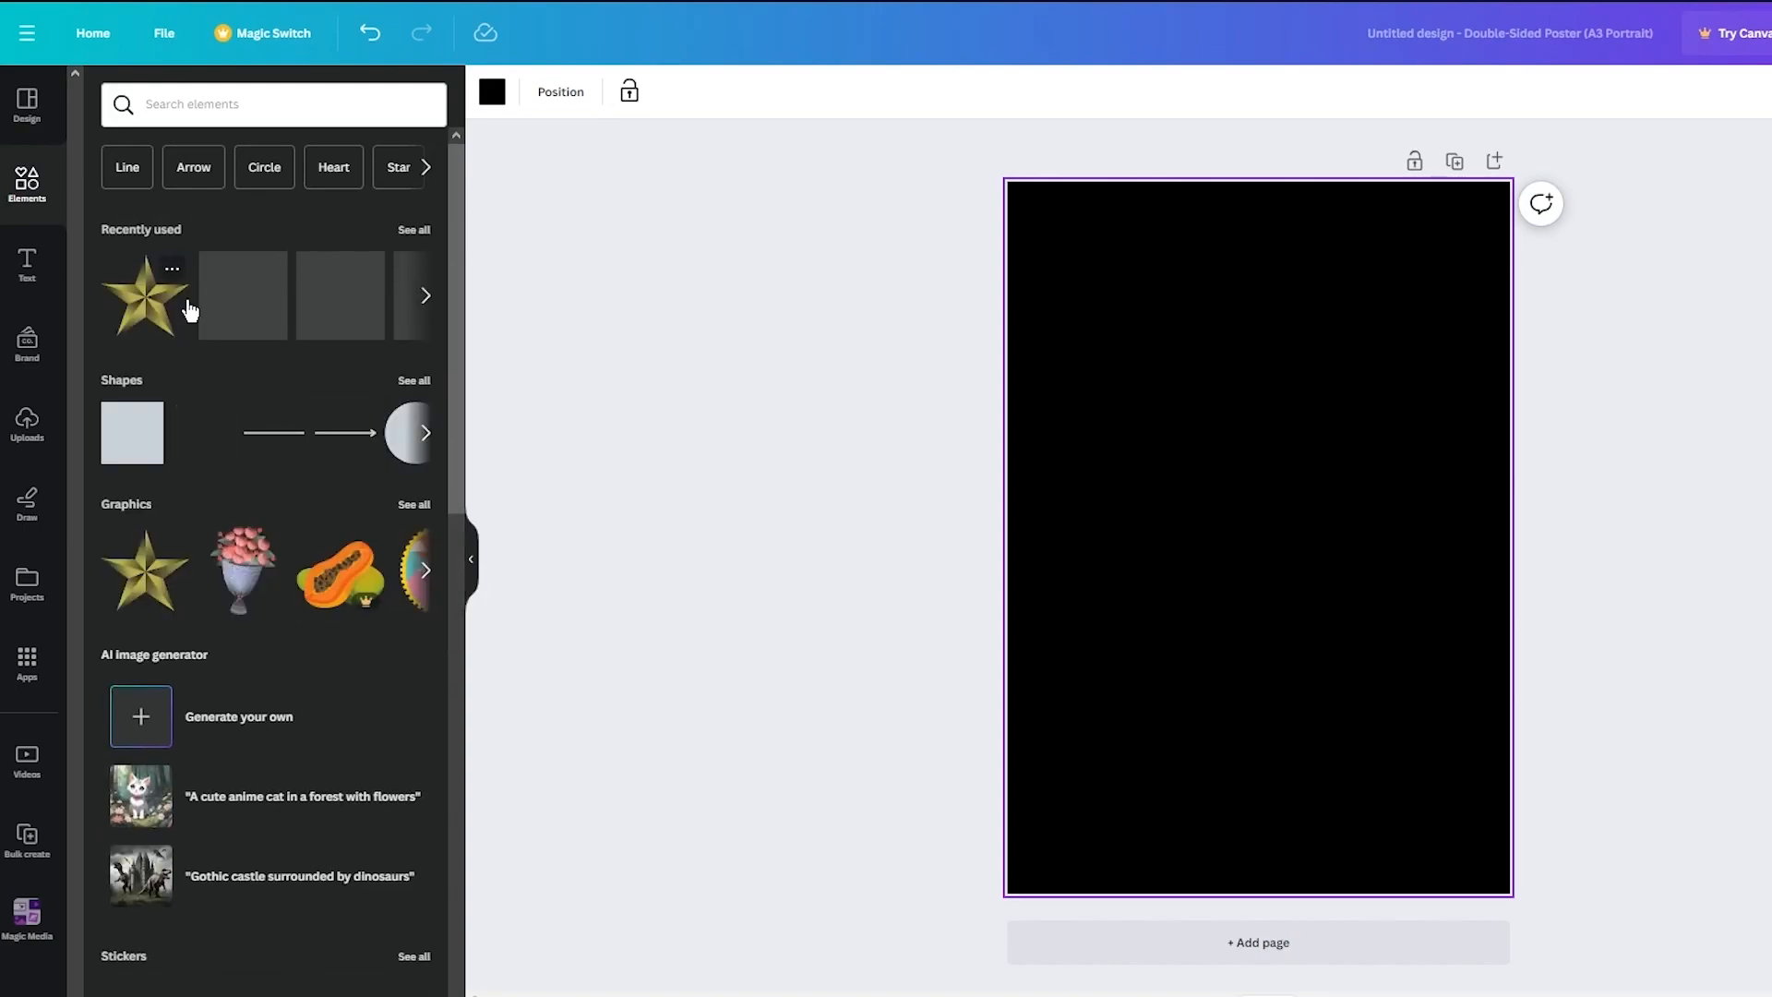
left_click(391, 439)
left_click(1603, 521)
left_click(1244, 513)
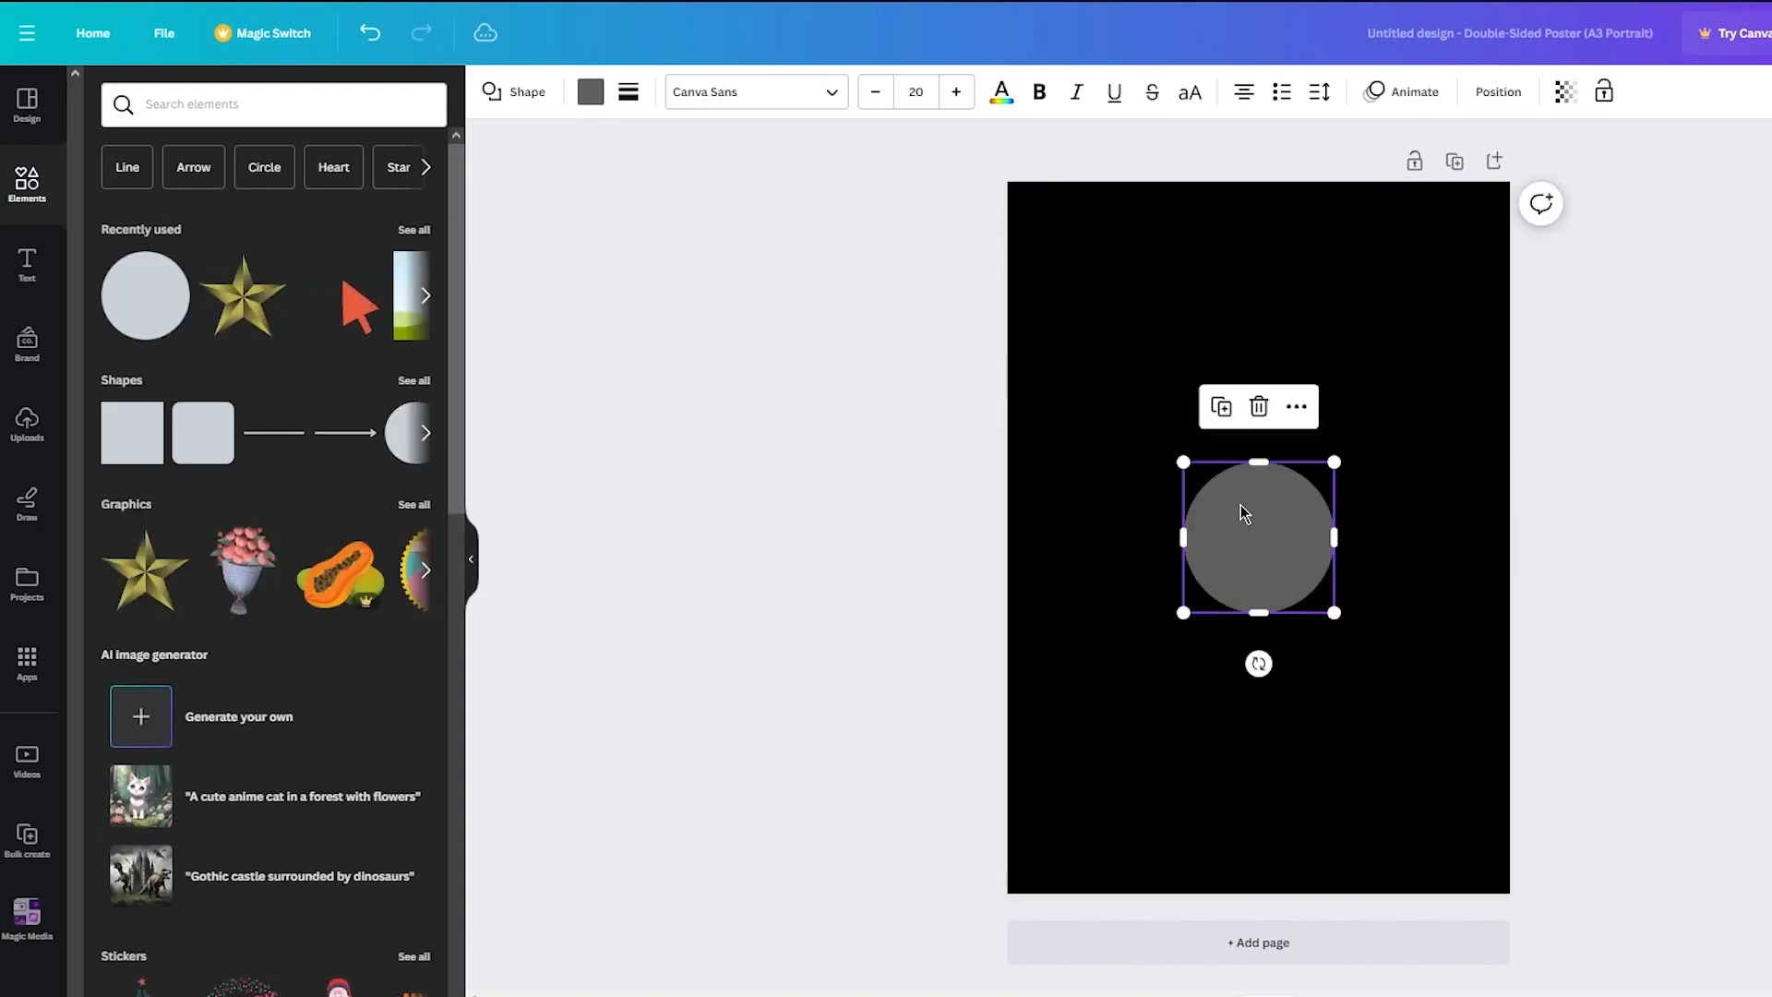
- Fill the circle with white
left_click(591, 91)
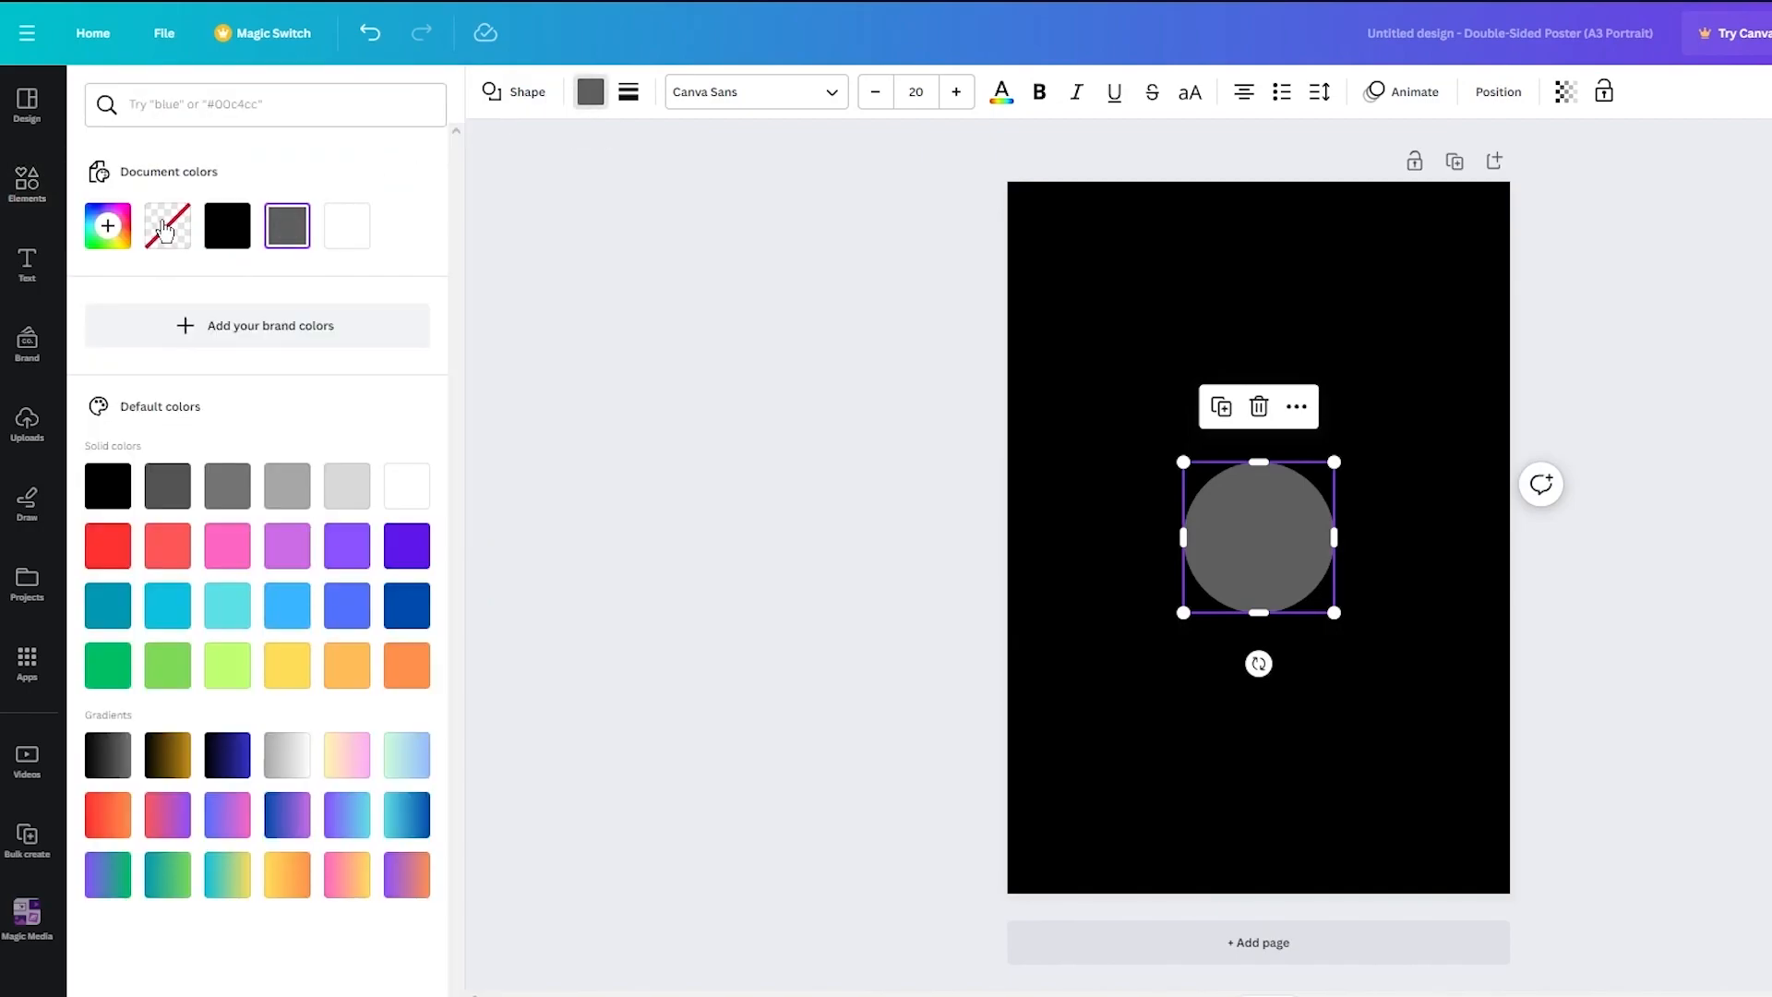
left_click(347, 227)
left_click(752, 399)
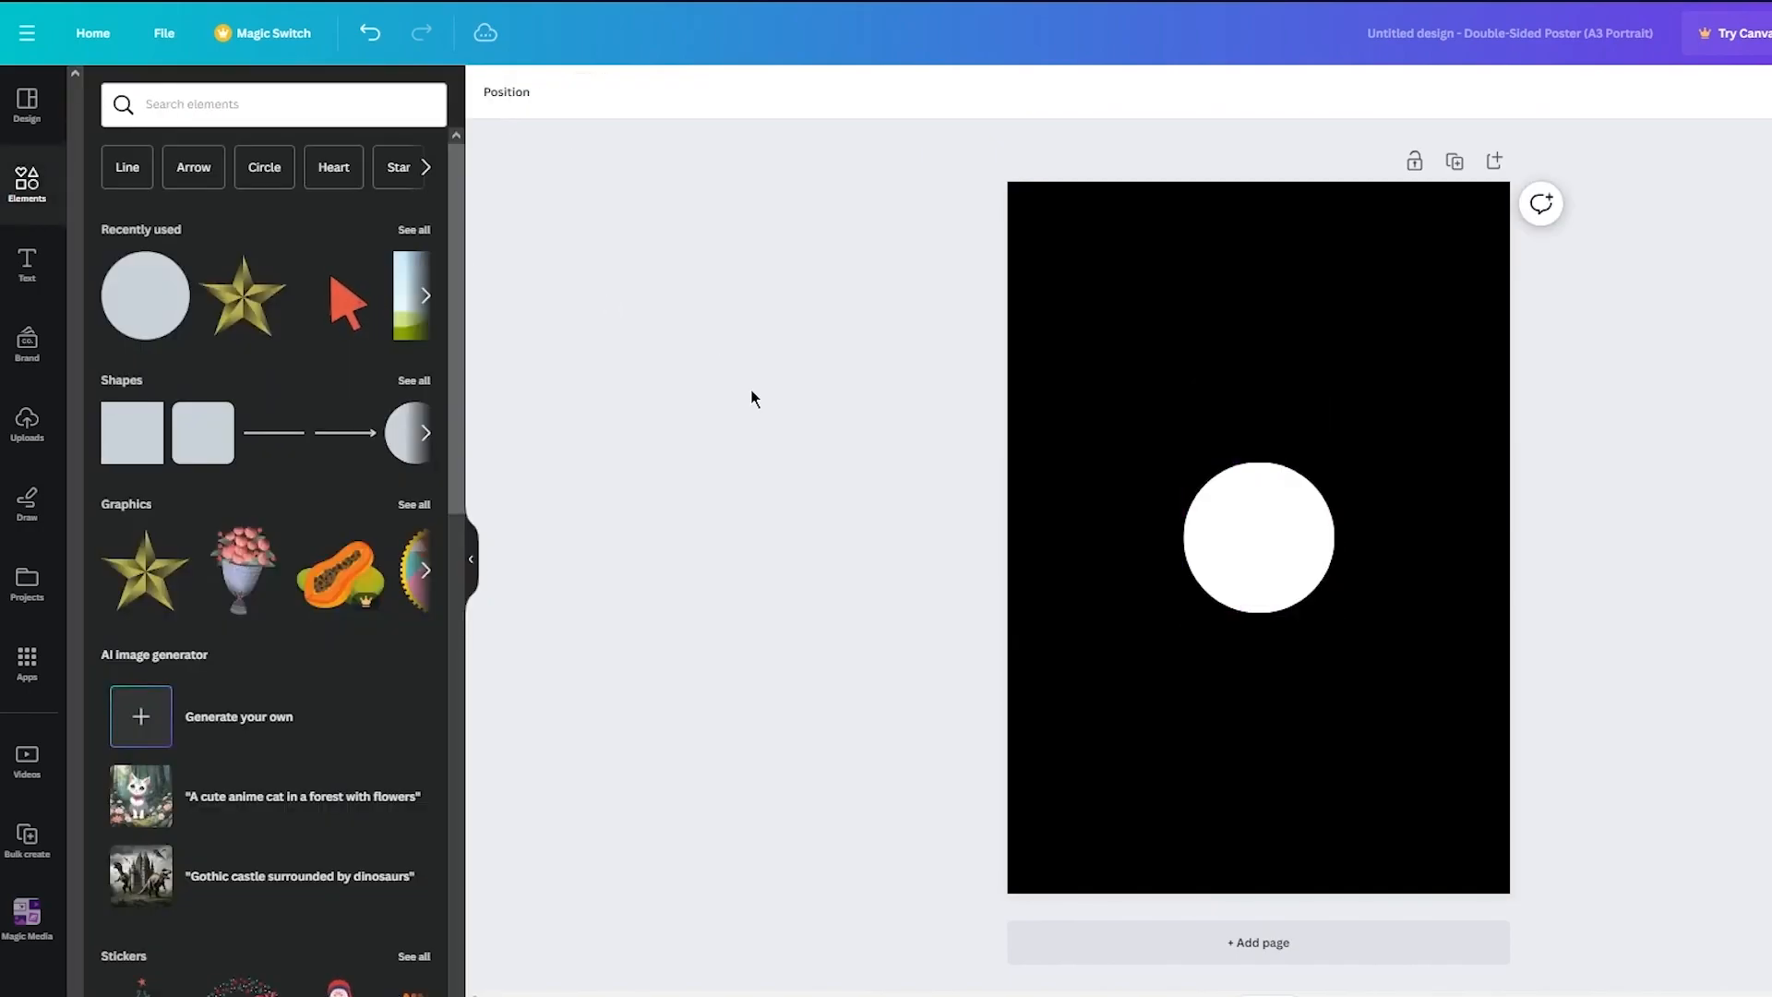
- Enlarge the circle to span the poster's full width and centre it on the page
left_click(1234, 514)
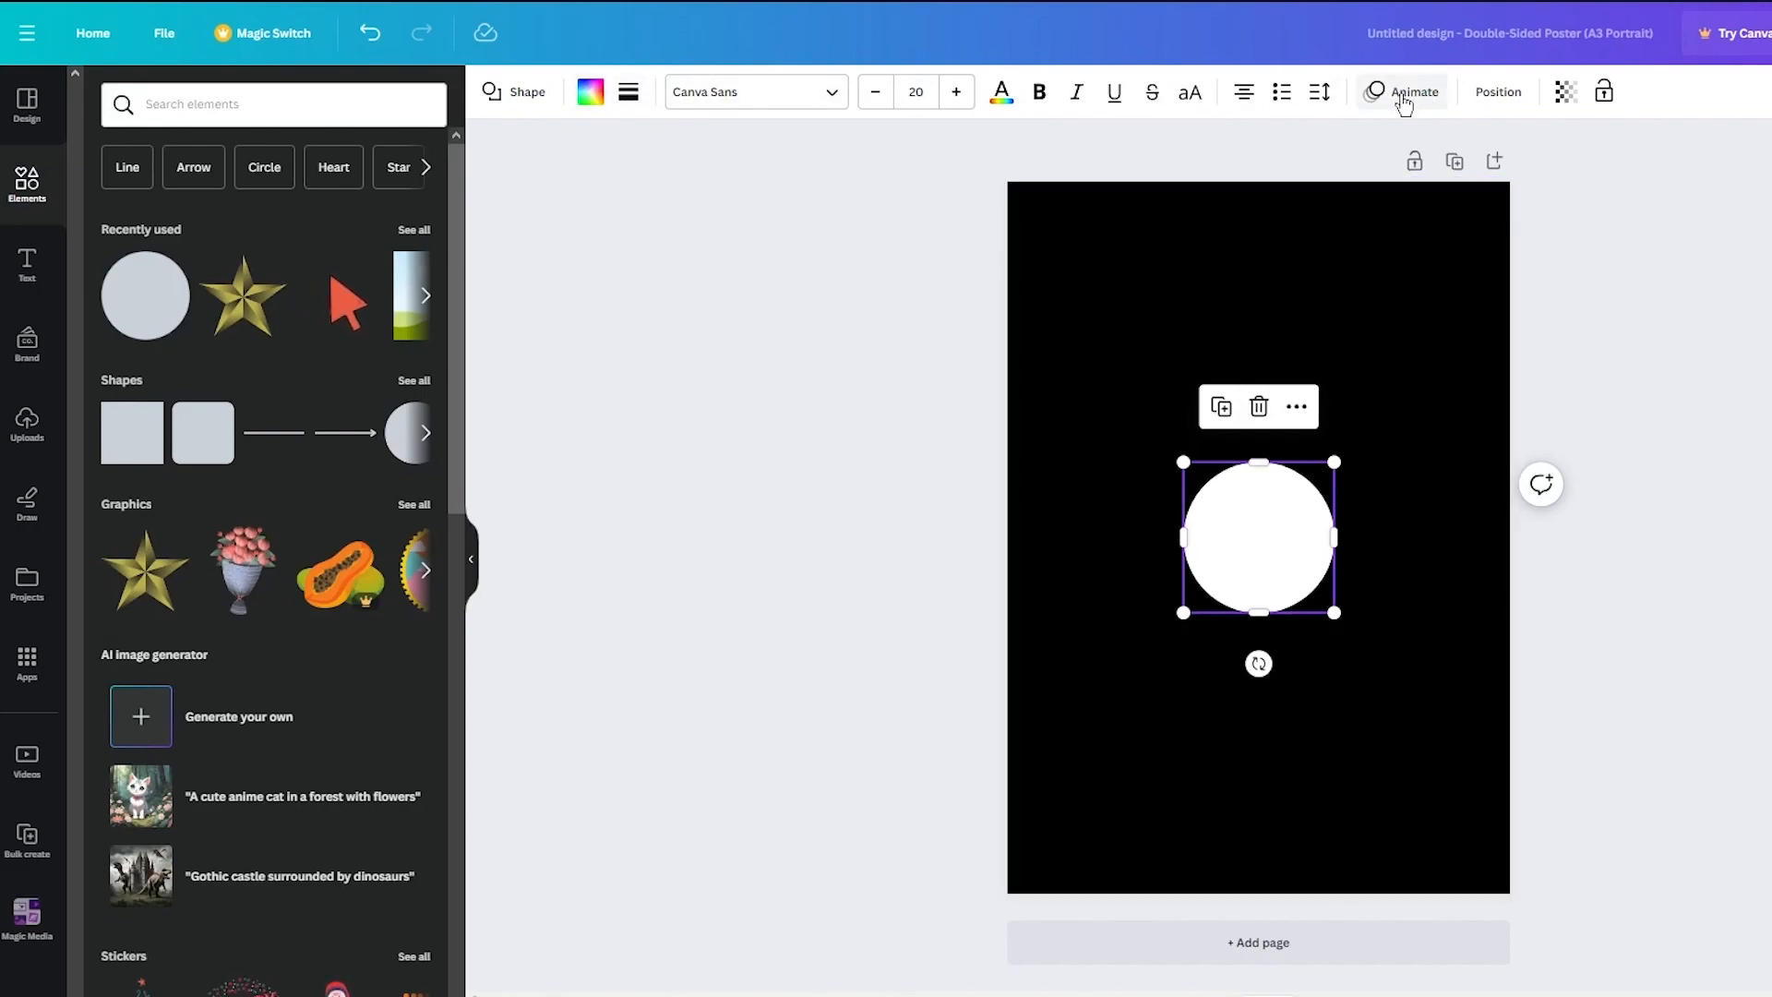
left_click(1689, 633)
left_click(1292, 569)
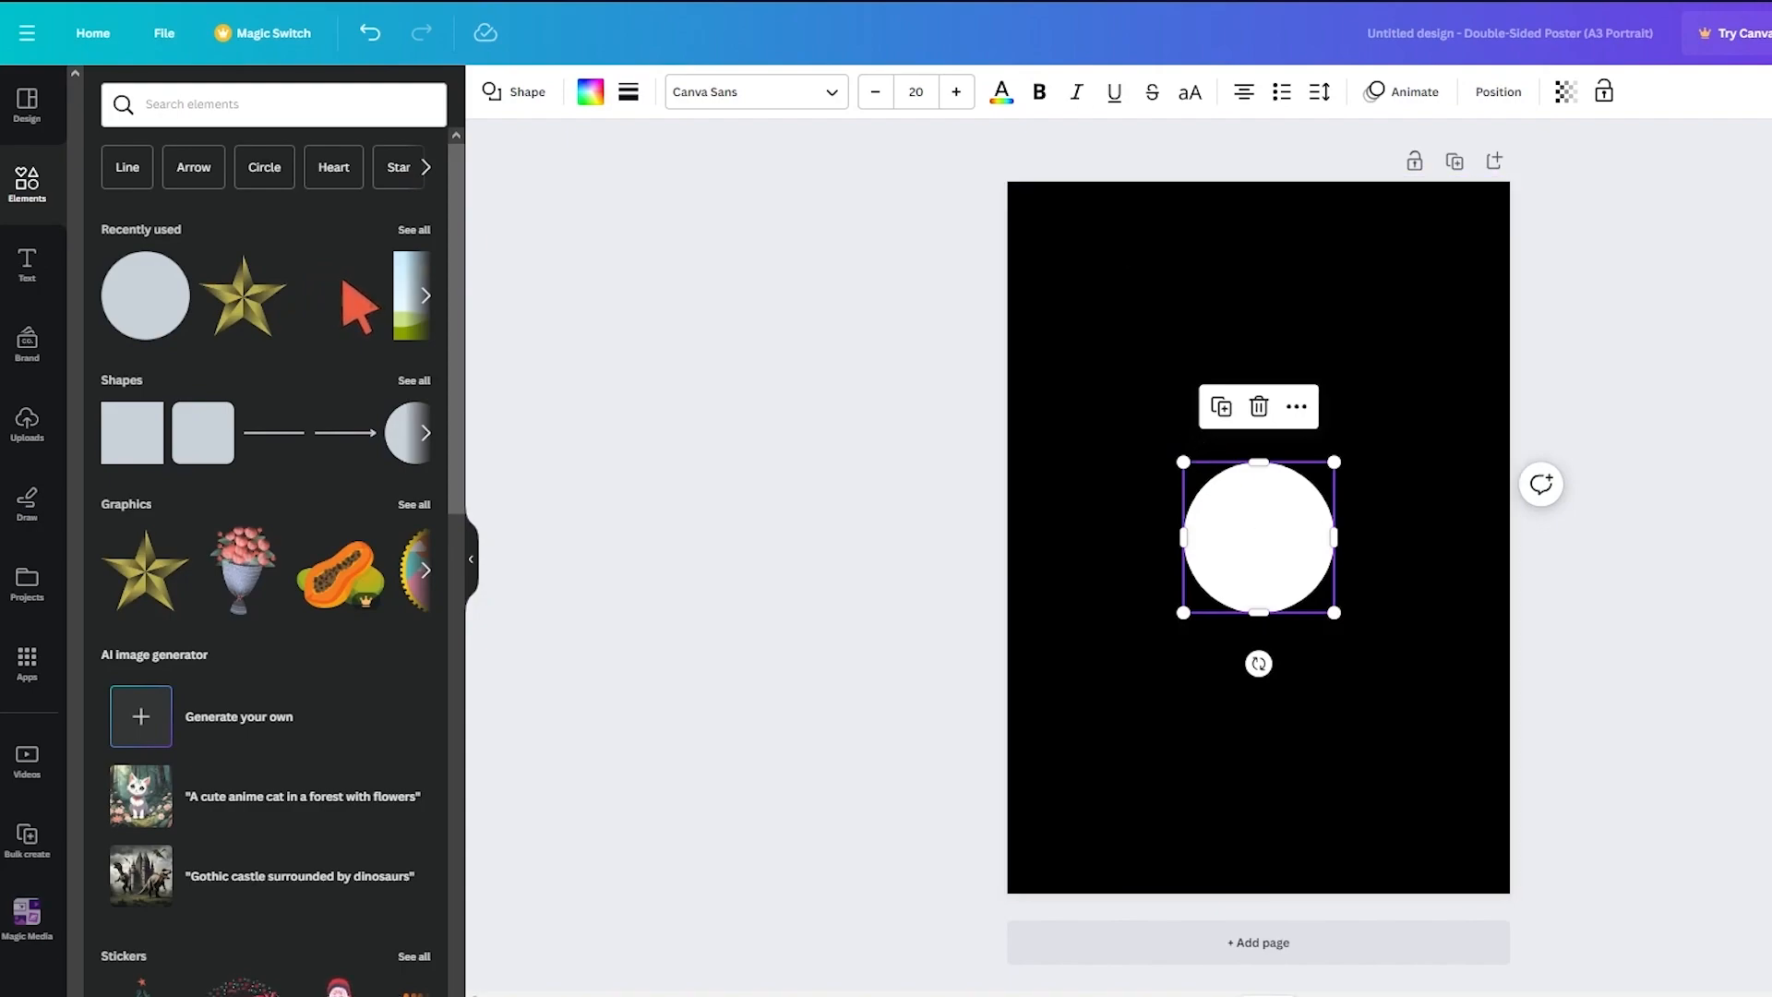
left_click_drag(1183, 461, 734, 92)
left_click_drag(1043, 384, 1260, 587)
left_click(1752, 433)
left_click(1269, 446)
- Lower the circle's transparency value so it shows as a faint grey disc
left_click(1566, 91)
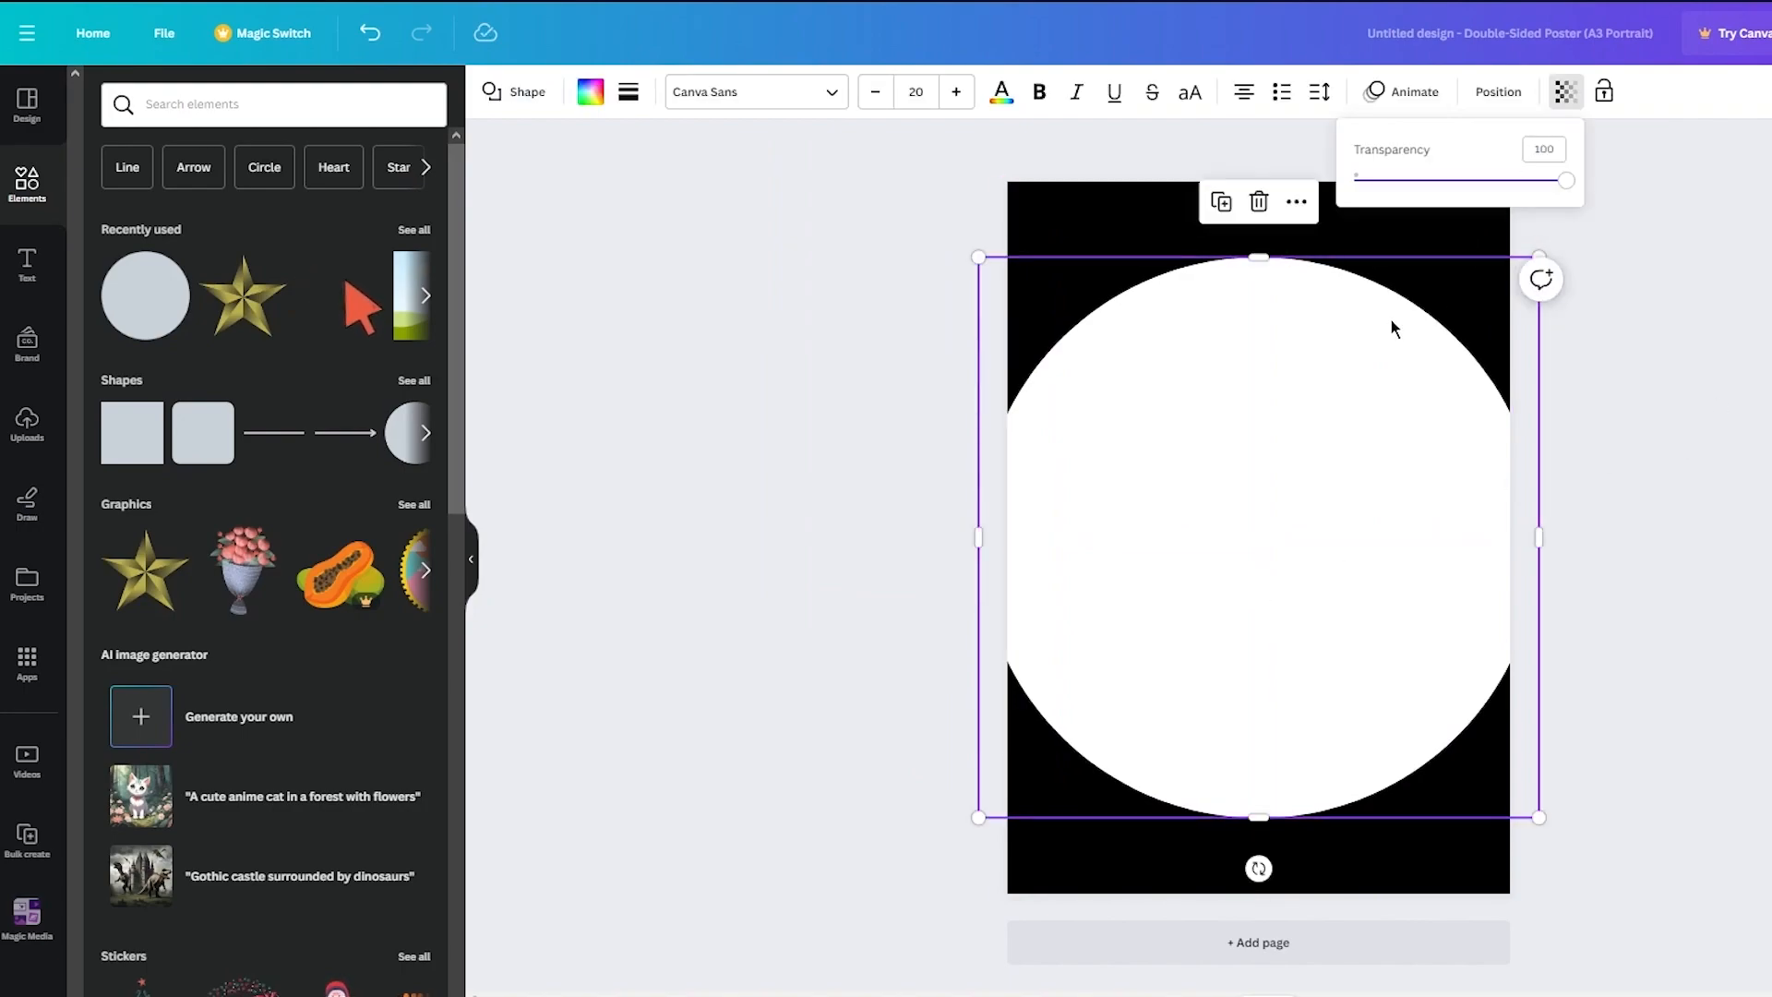
left_click_drag(1500, 177, 1381, 179)
left_click(1622, 323)
left_click(1623, 323)
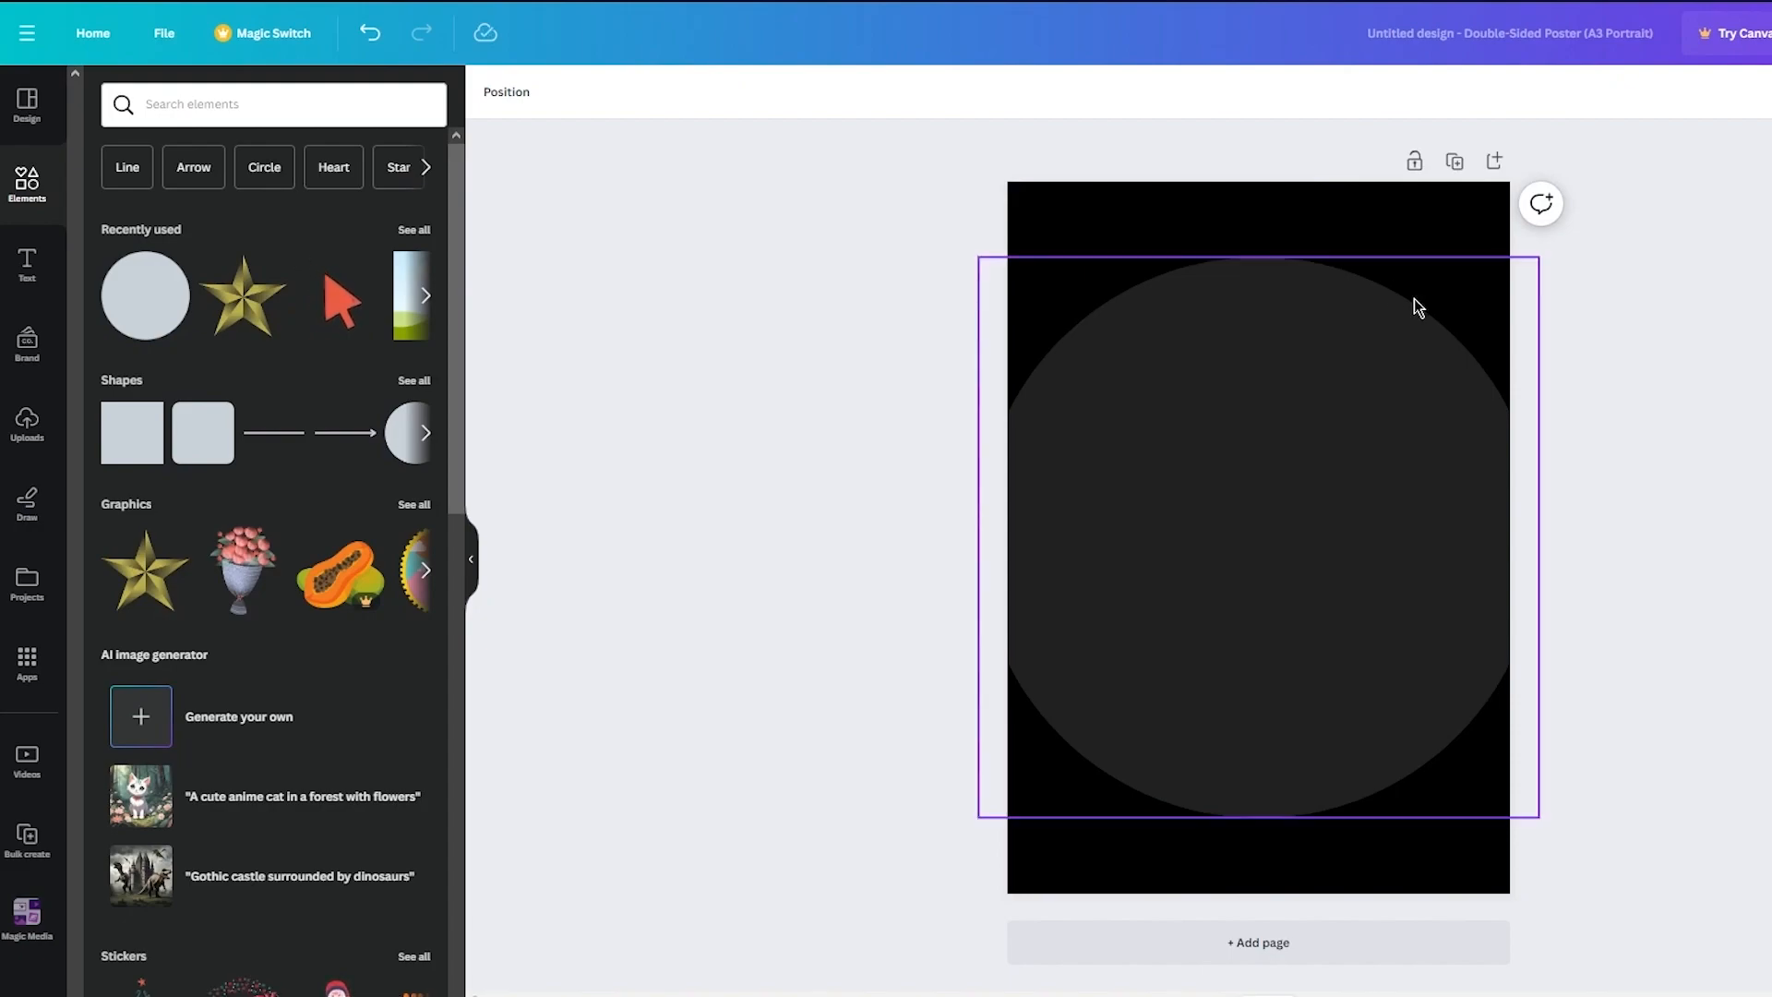
- Set the circle's border weight to 0 and corner rounding to 100
left_click(1359, 360)
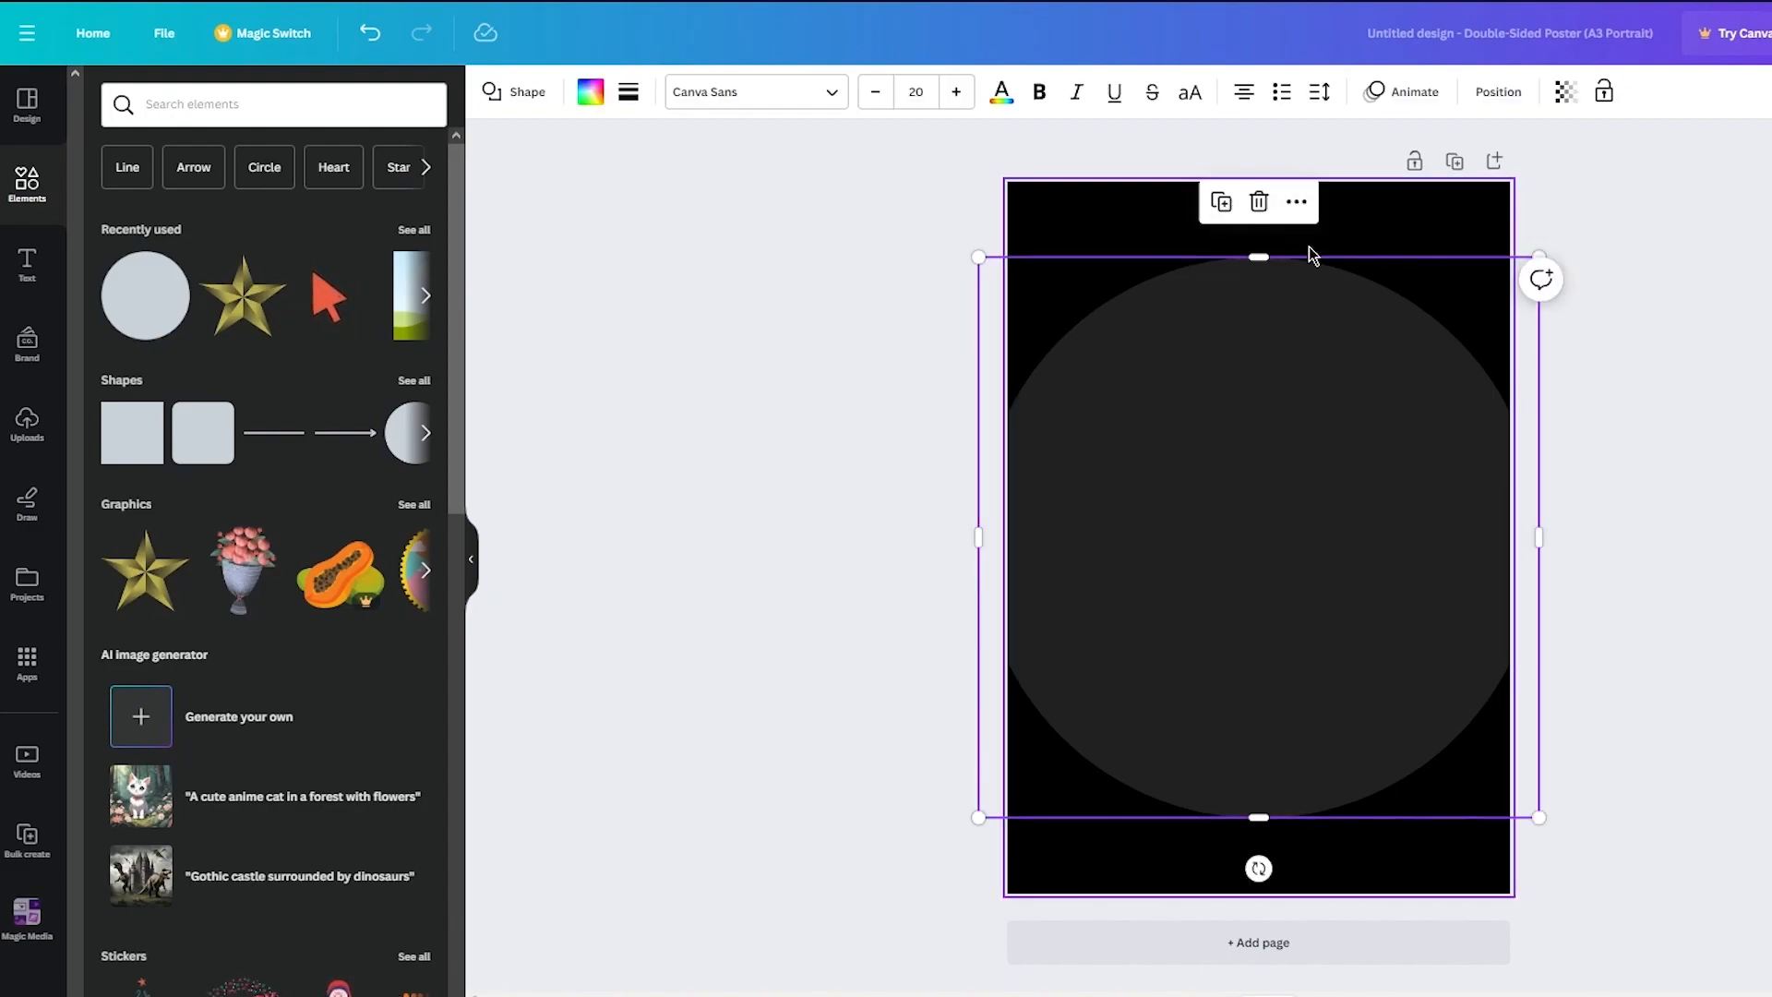
left_click(628, 92)
left_click_drag(629, 232, 481, 274)
left_click_drag(628, 295, 996, 413)
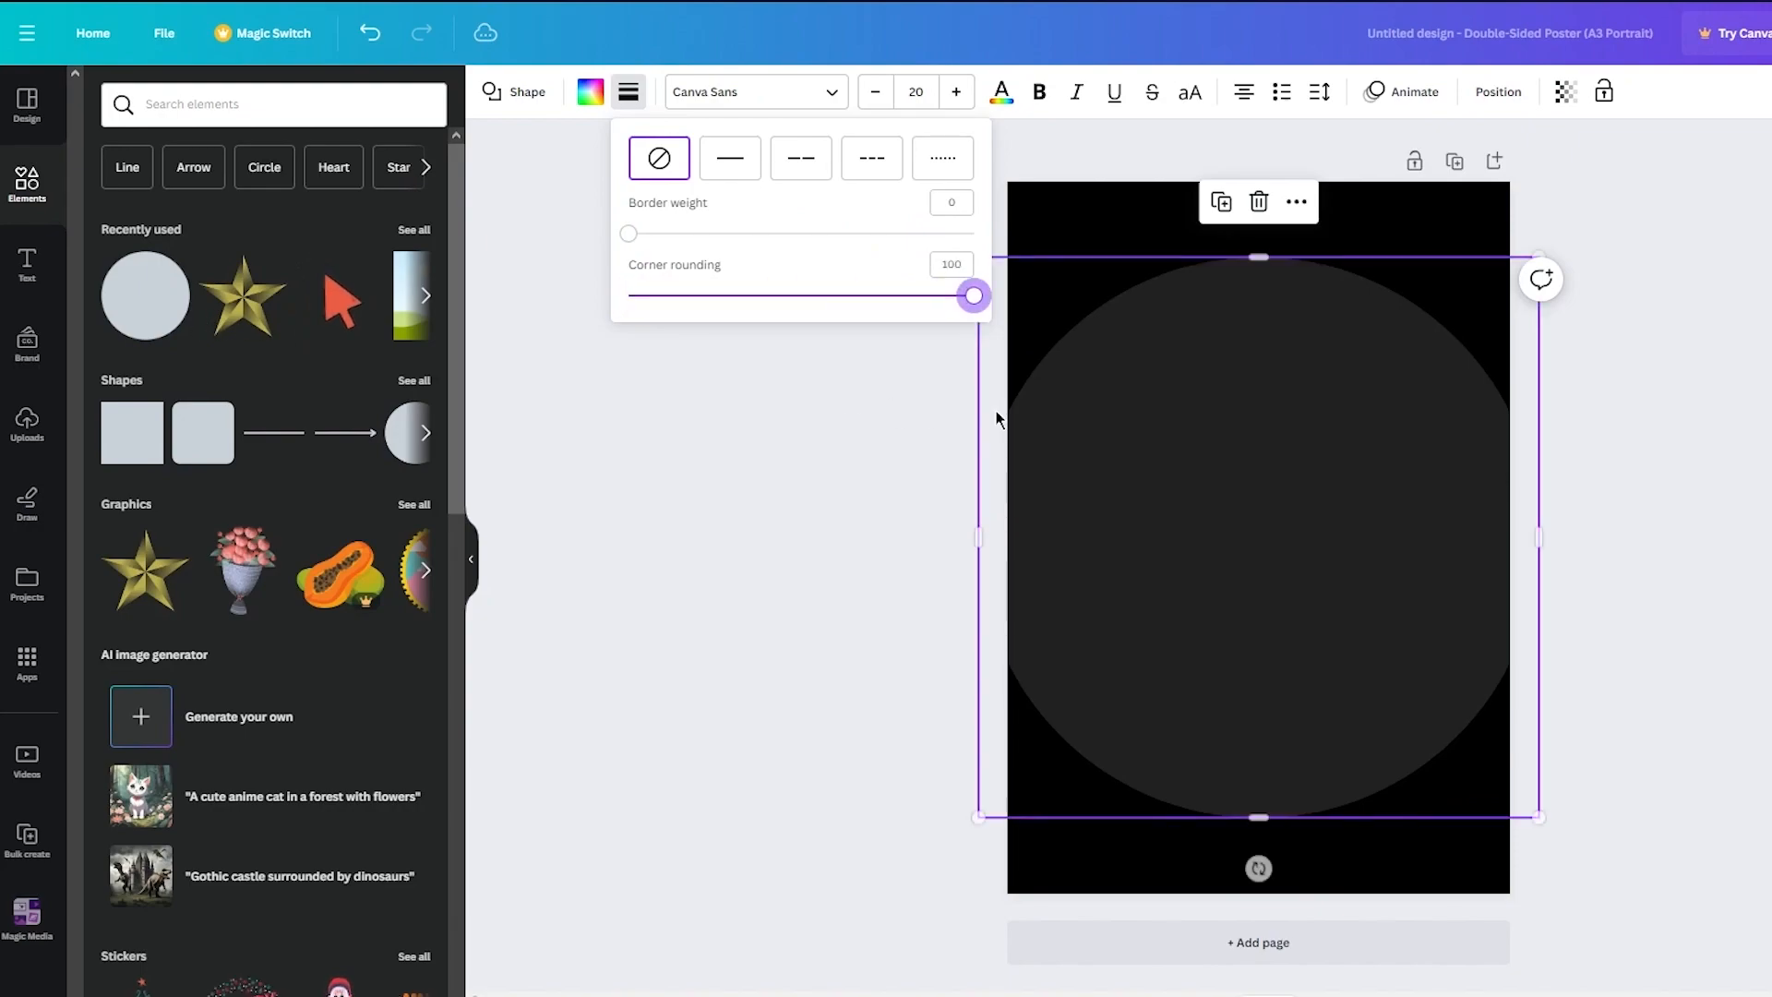
left_click(807, 371)
left_click(859, 406)
left_click(1188, 464)
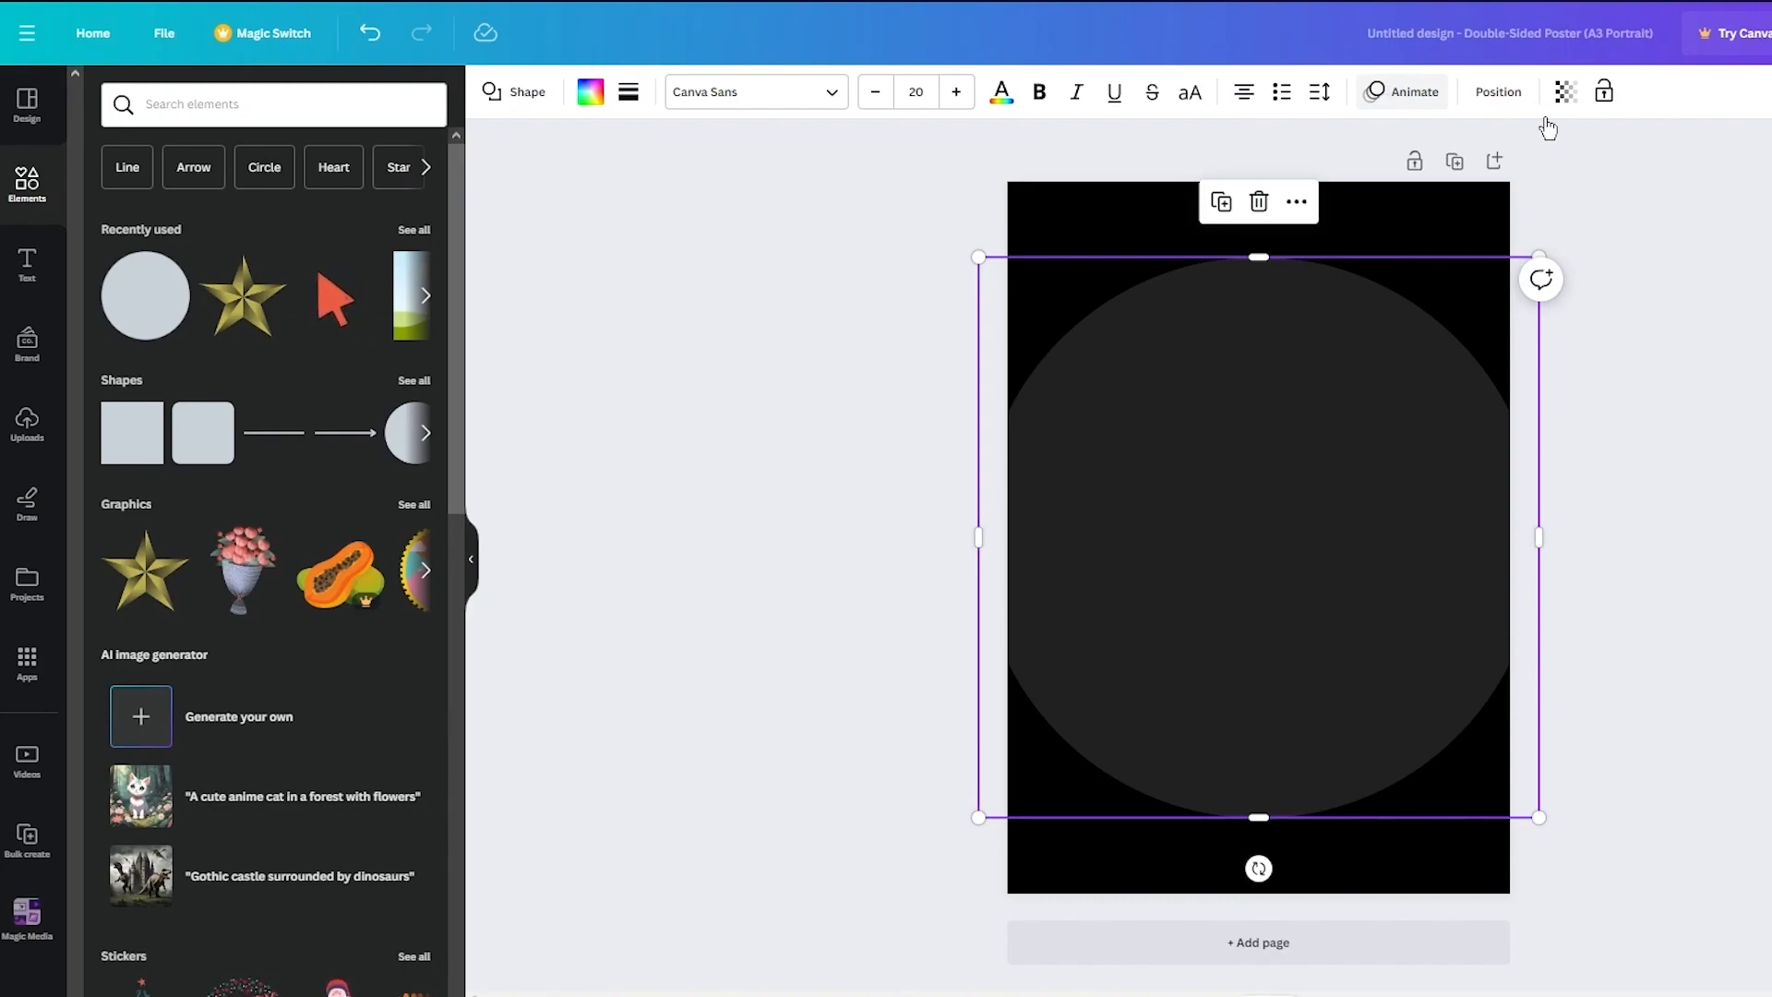
- Delete the circle from the poster
key("Escape")
left_click(1348, 447)
key("Delete")
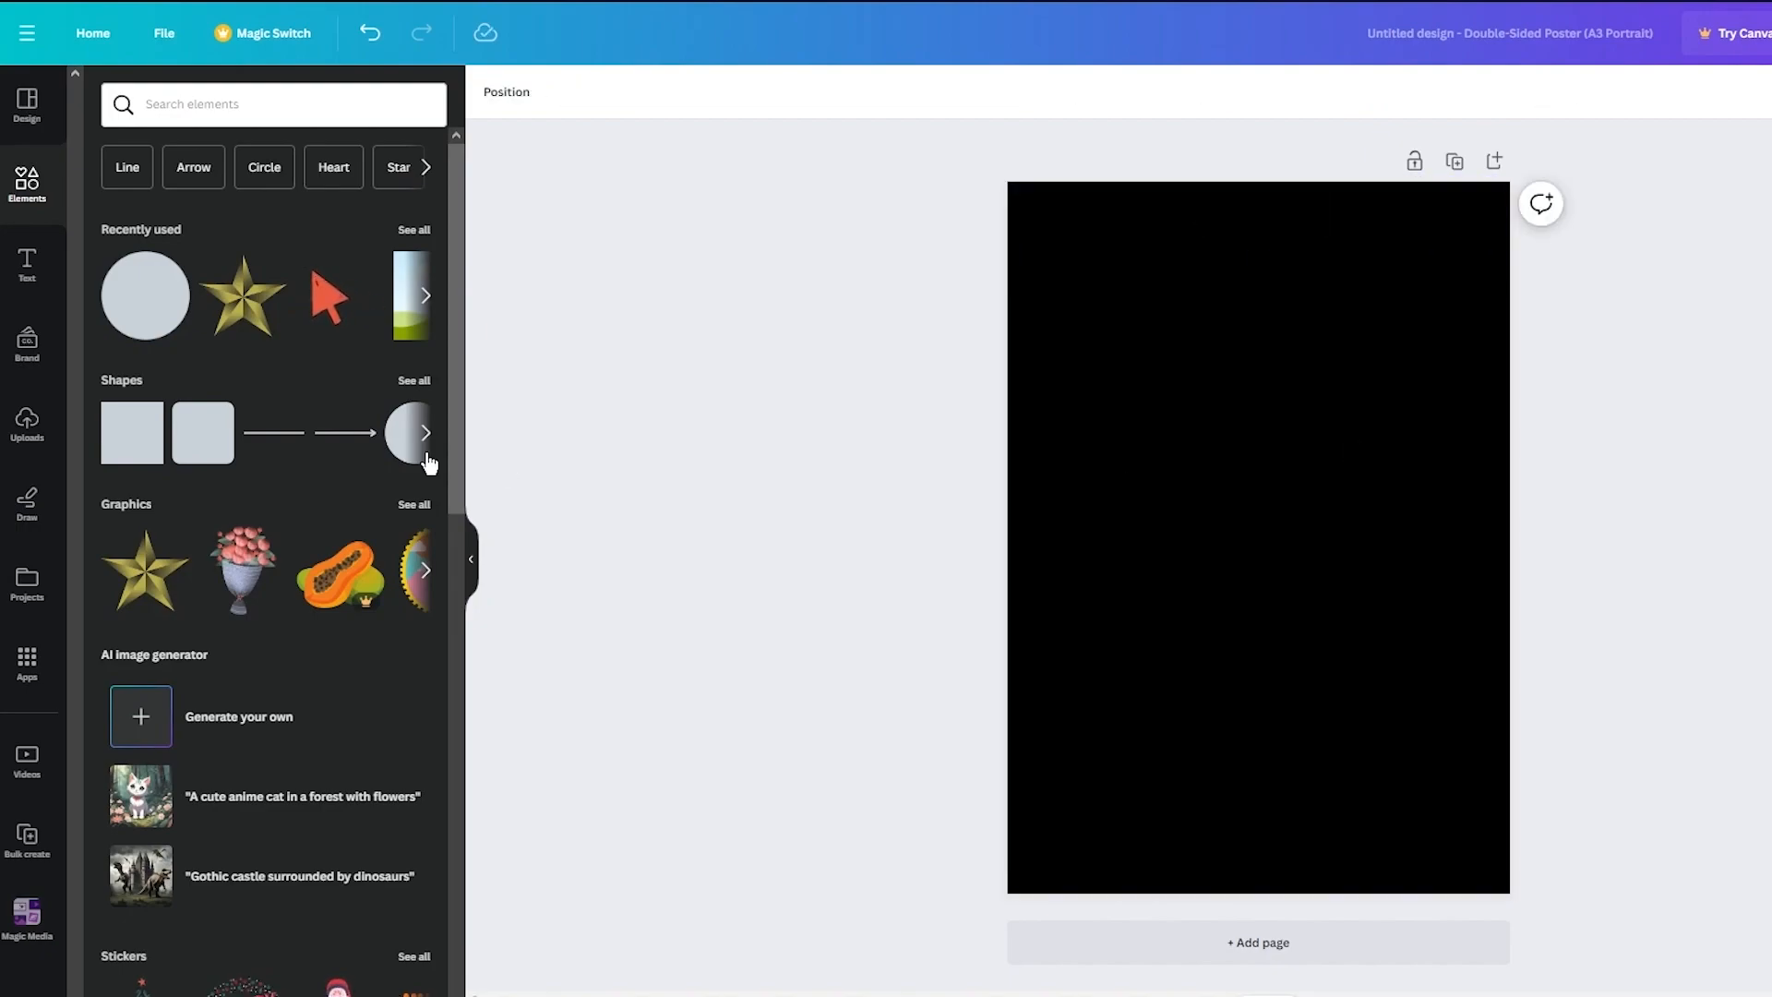
- Browse the text styles and font combinations
left_click(52, 272)
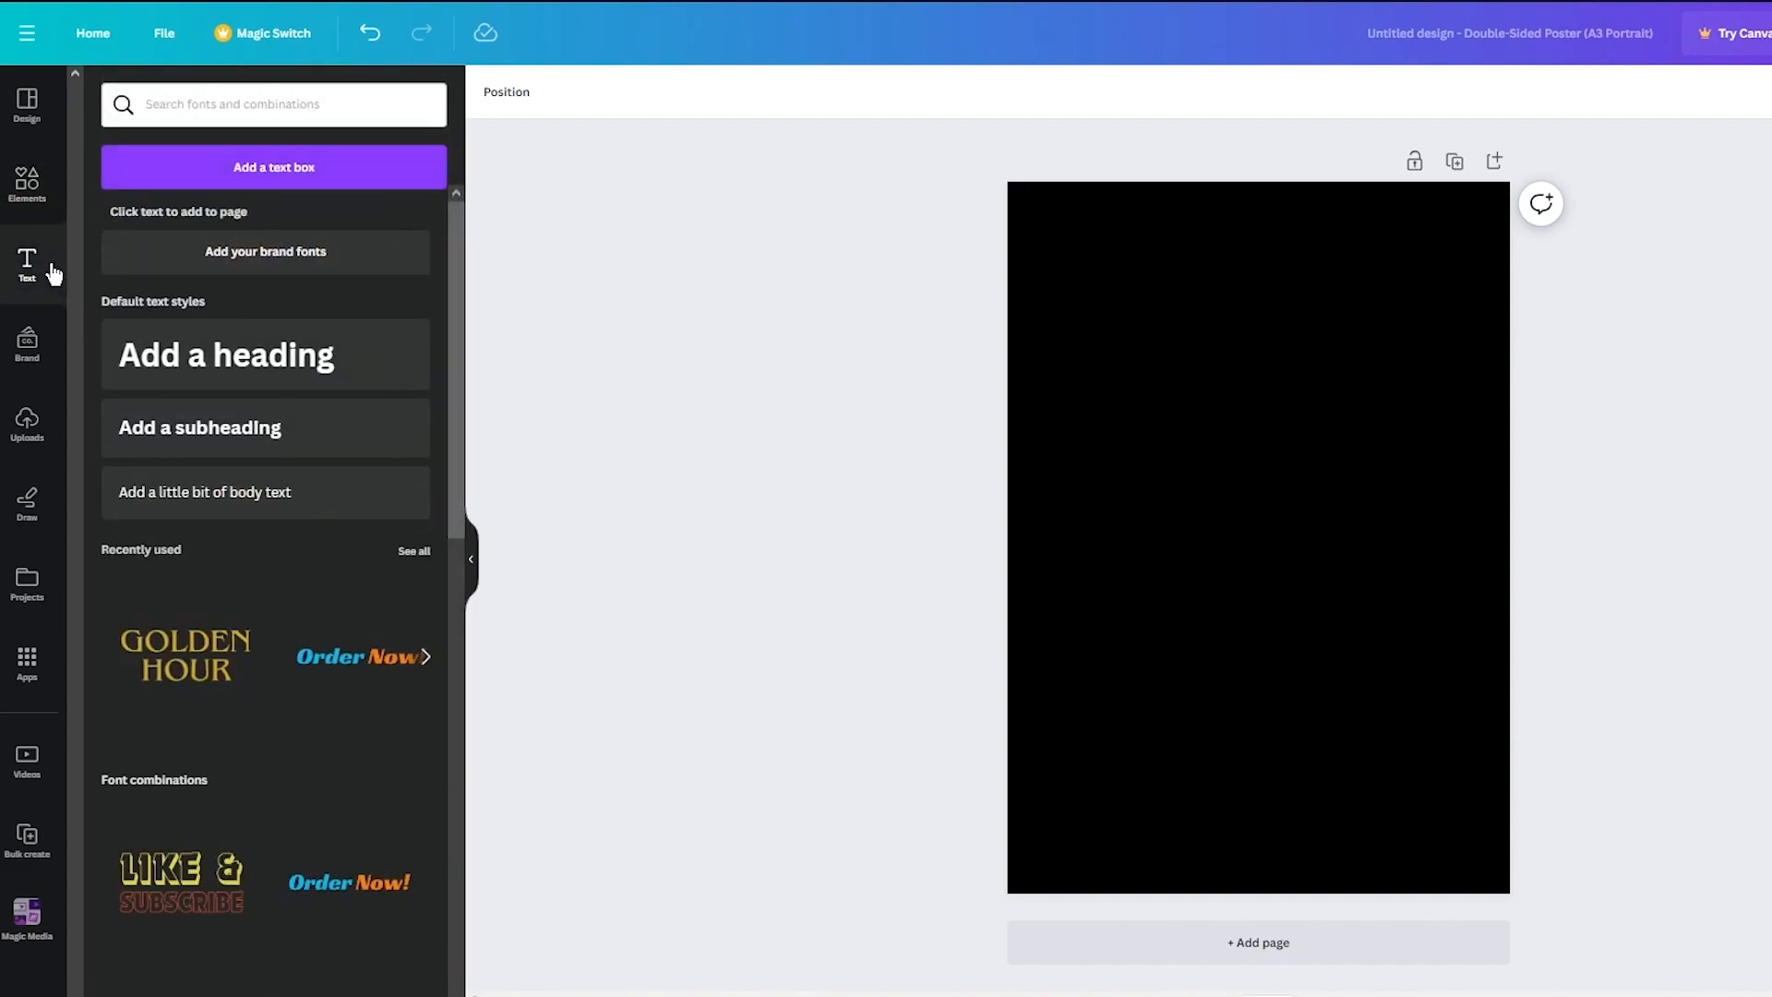
scroll(278, 651, "down", 10)
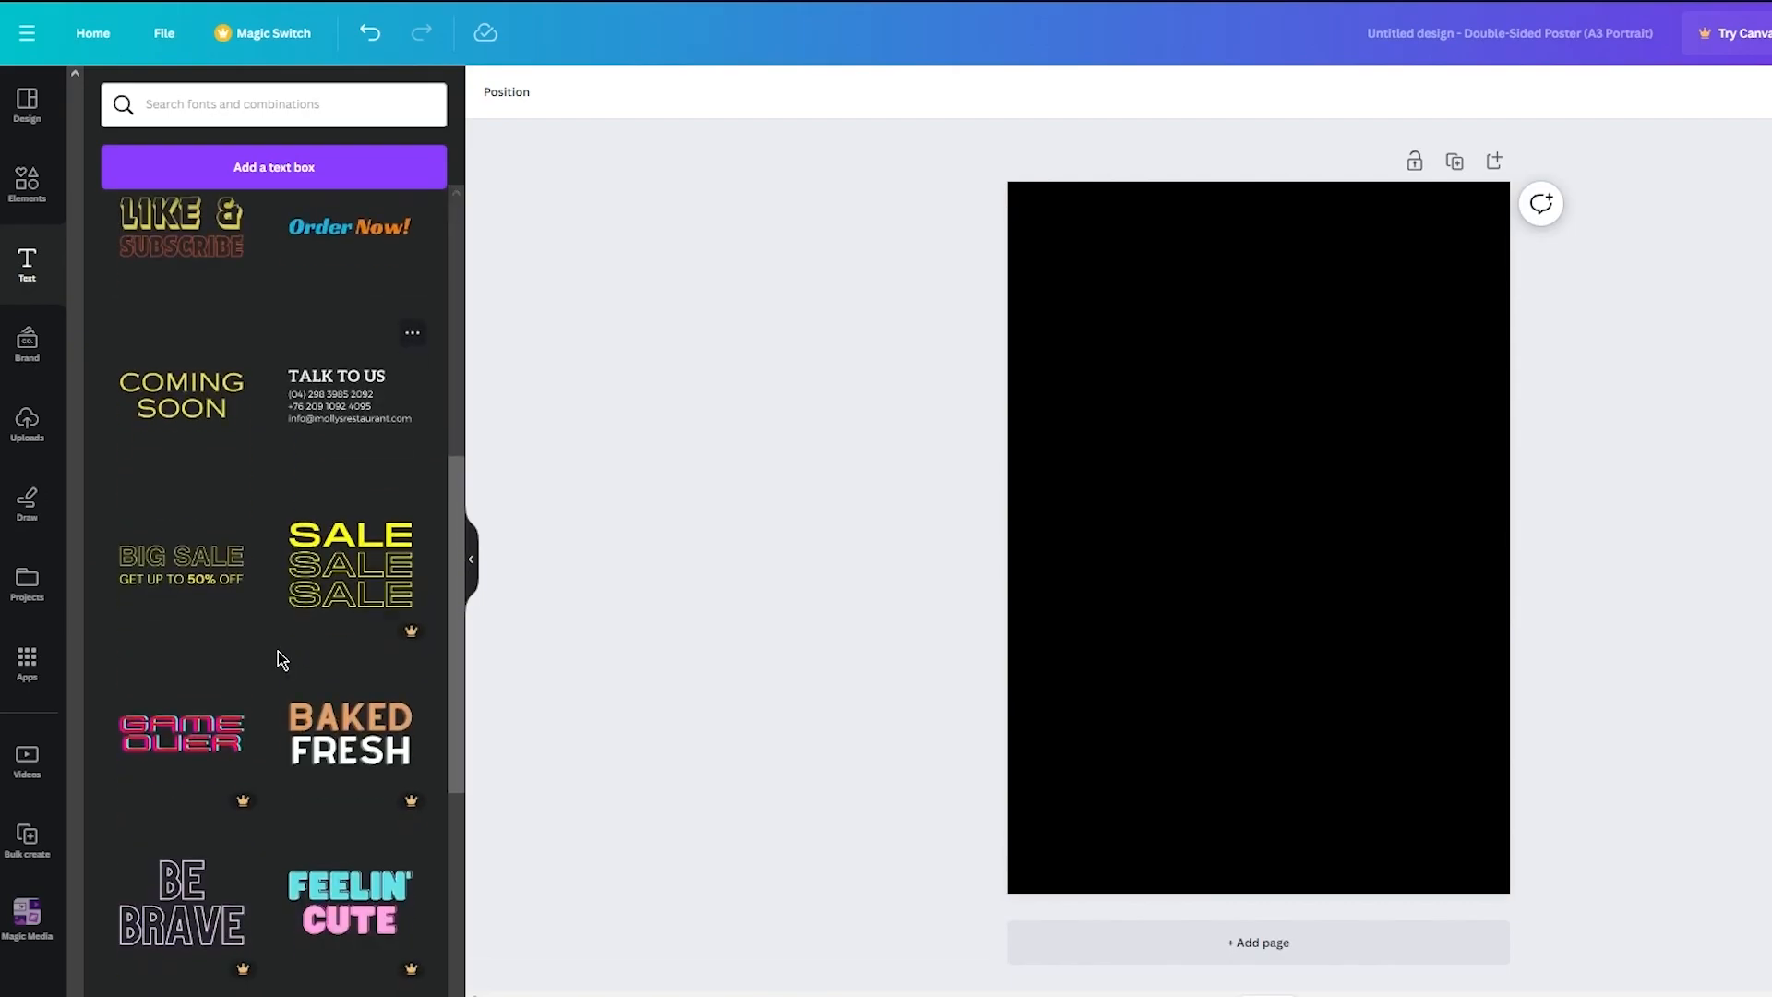
scroll(279, 666, "down", 6)
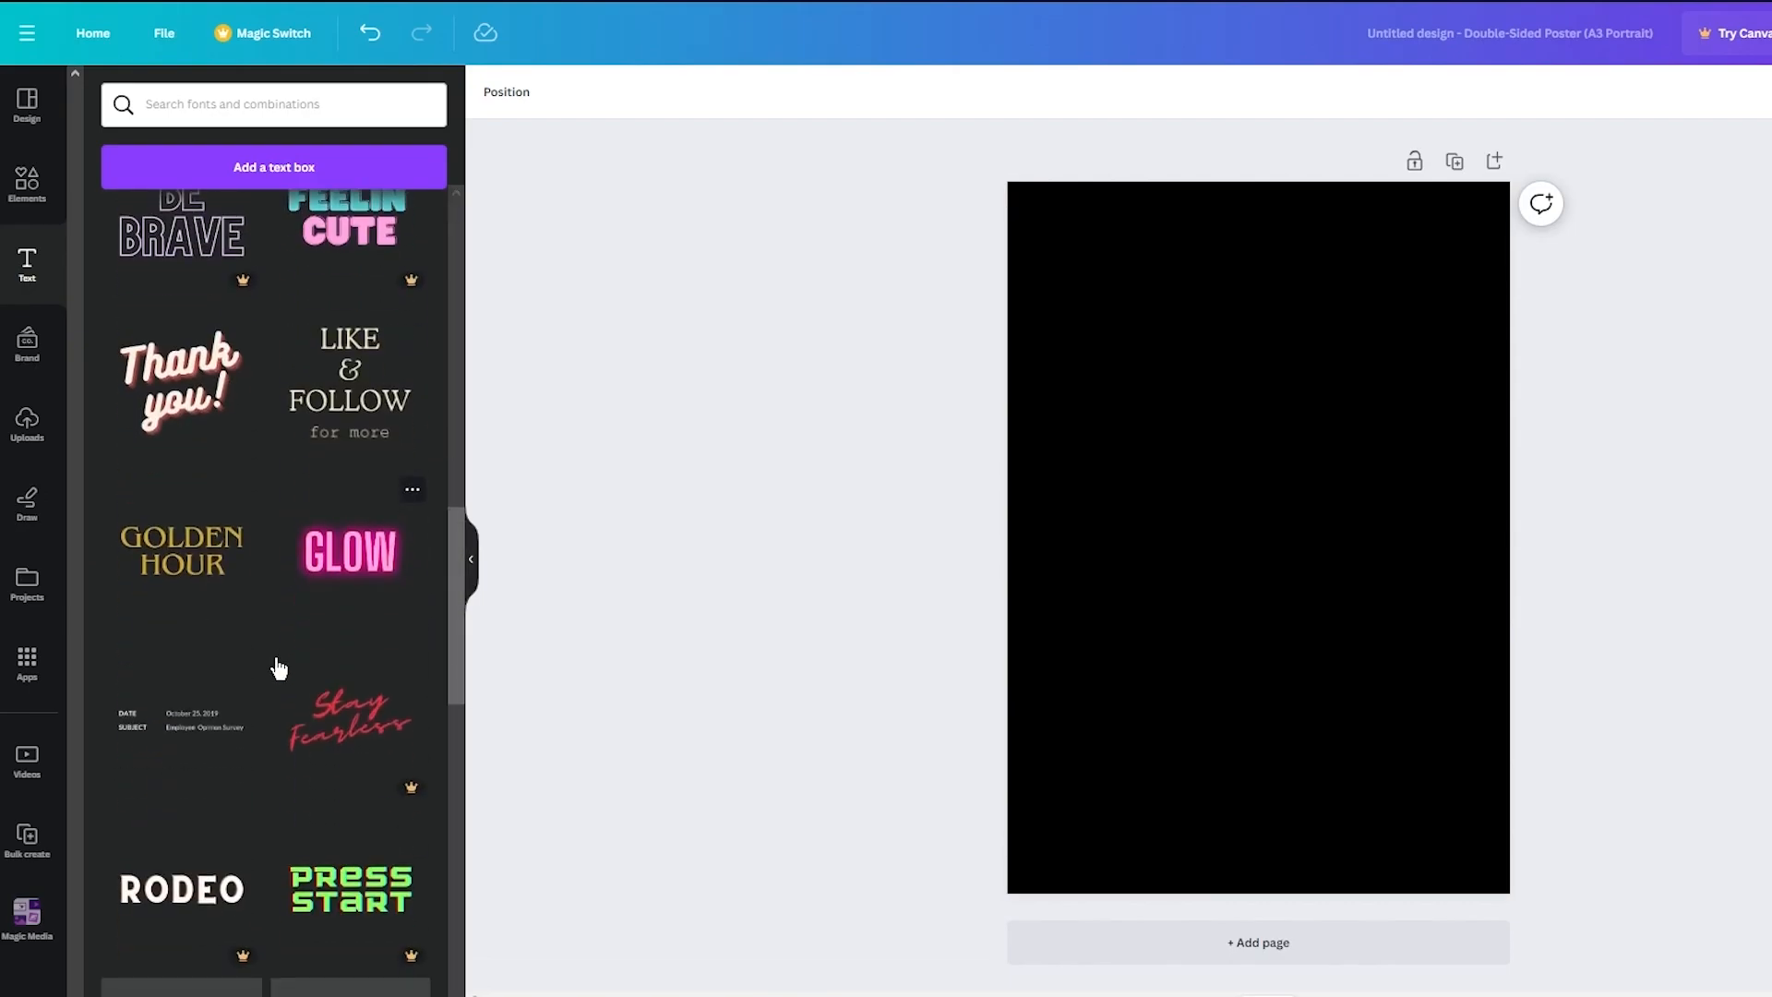
- Add the BIG SALE / GET UP TO 50% OFF text combination to the poster
scroll(279, 666, "up", 6)
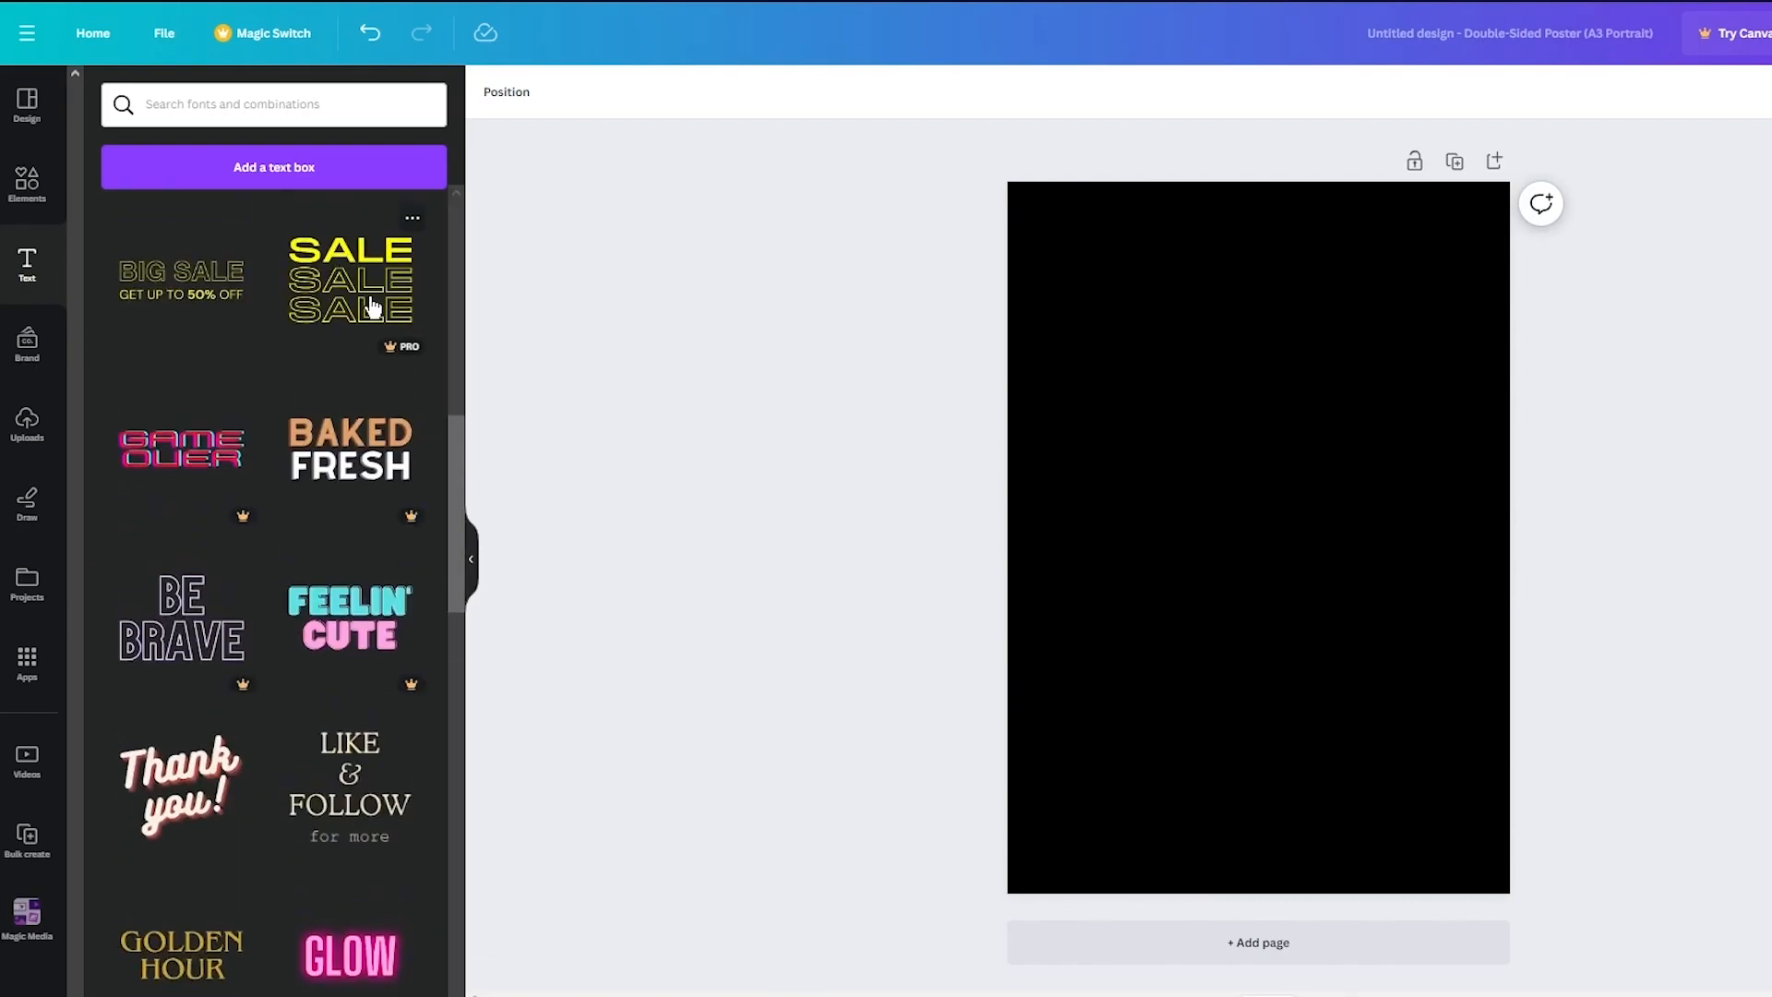
scroll(368, 305, "up", 1)
scroll(261, 524, "down", 1)
scroll(257, 518, "up", 2)
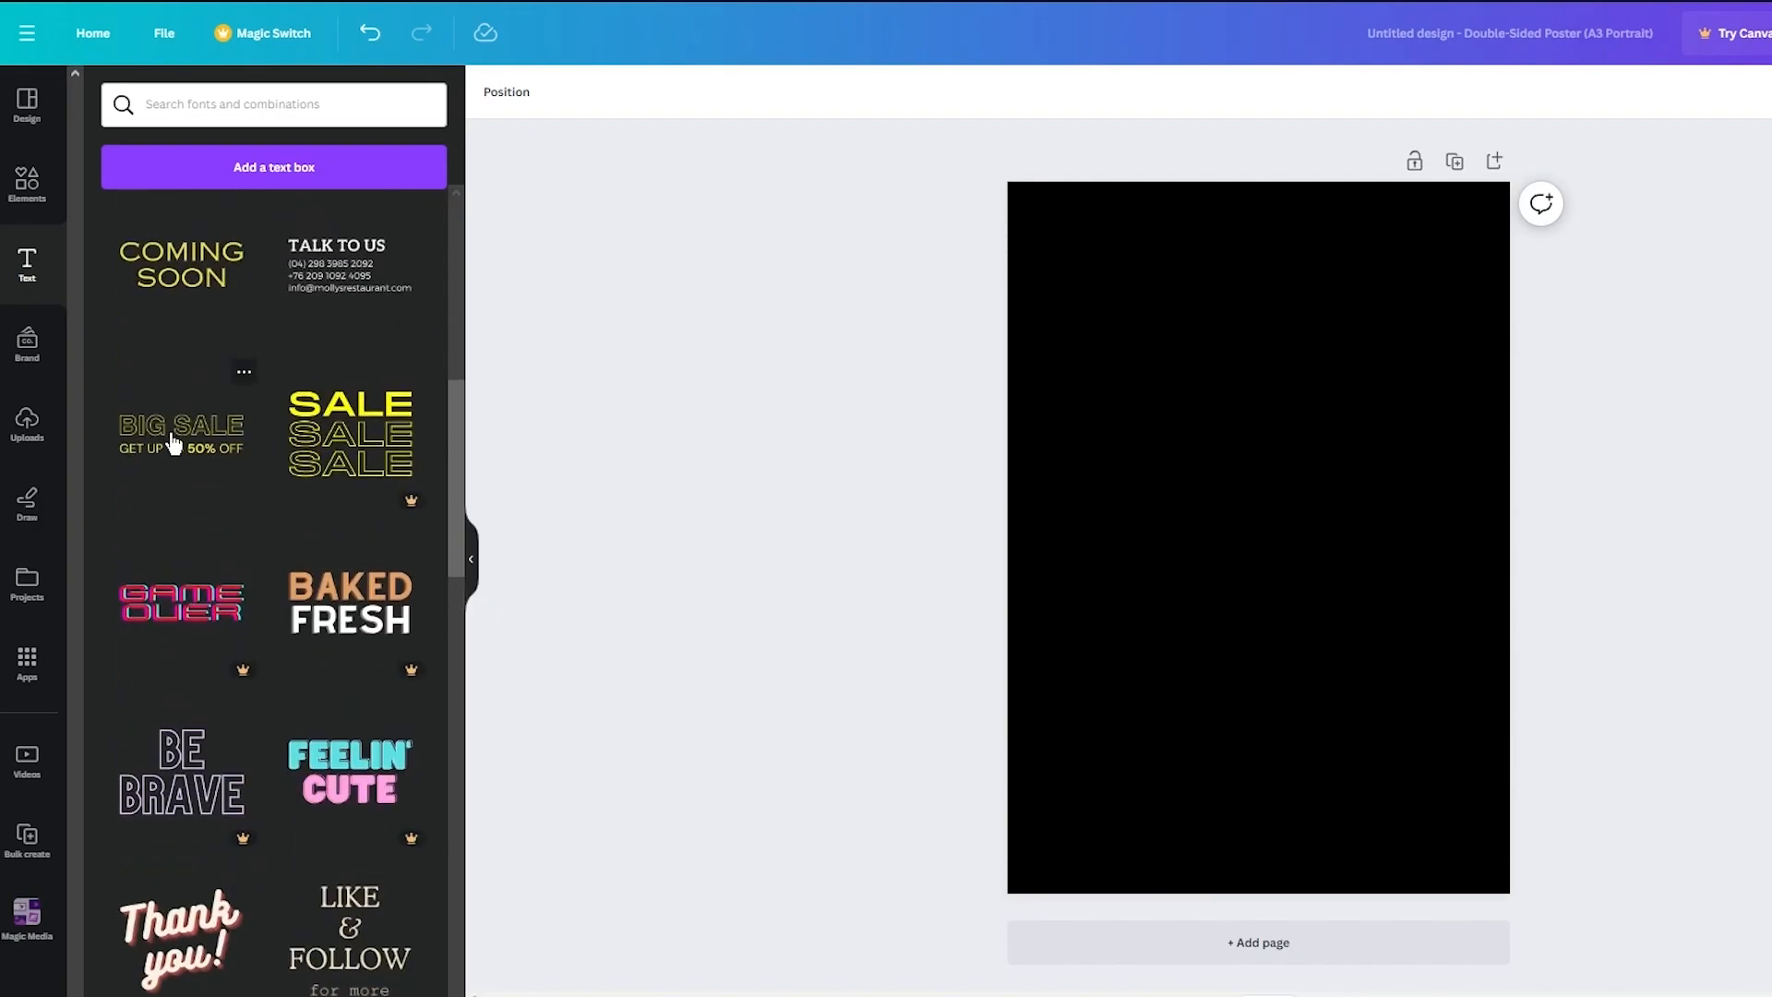
left_click(1486, 520)
mouse_move(1305, 554)
left_mouse_down()
mouse_move(1305, 569)
mouse_move(1306, 549)
left_mouse_up()
left_click(1676, 573)
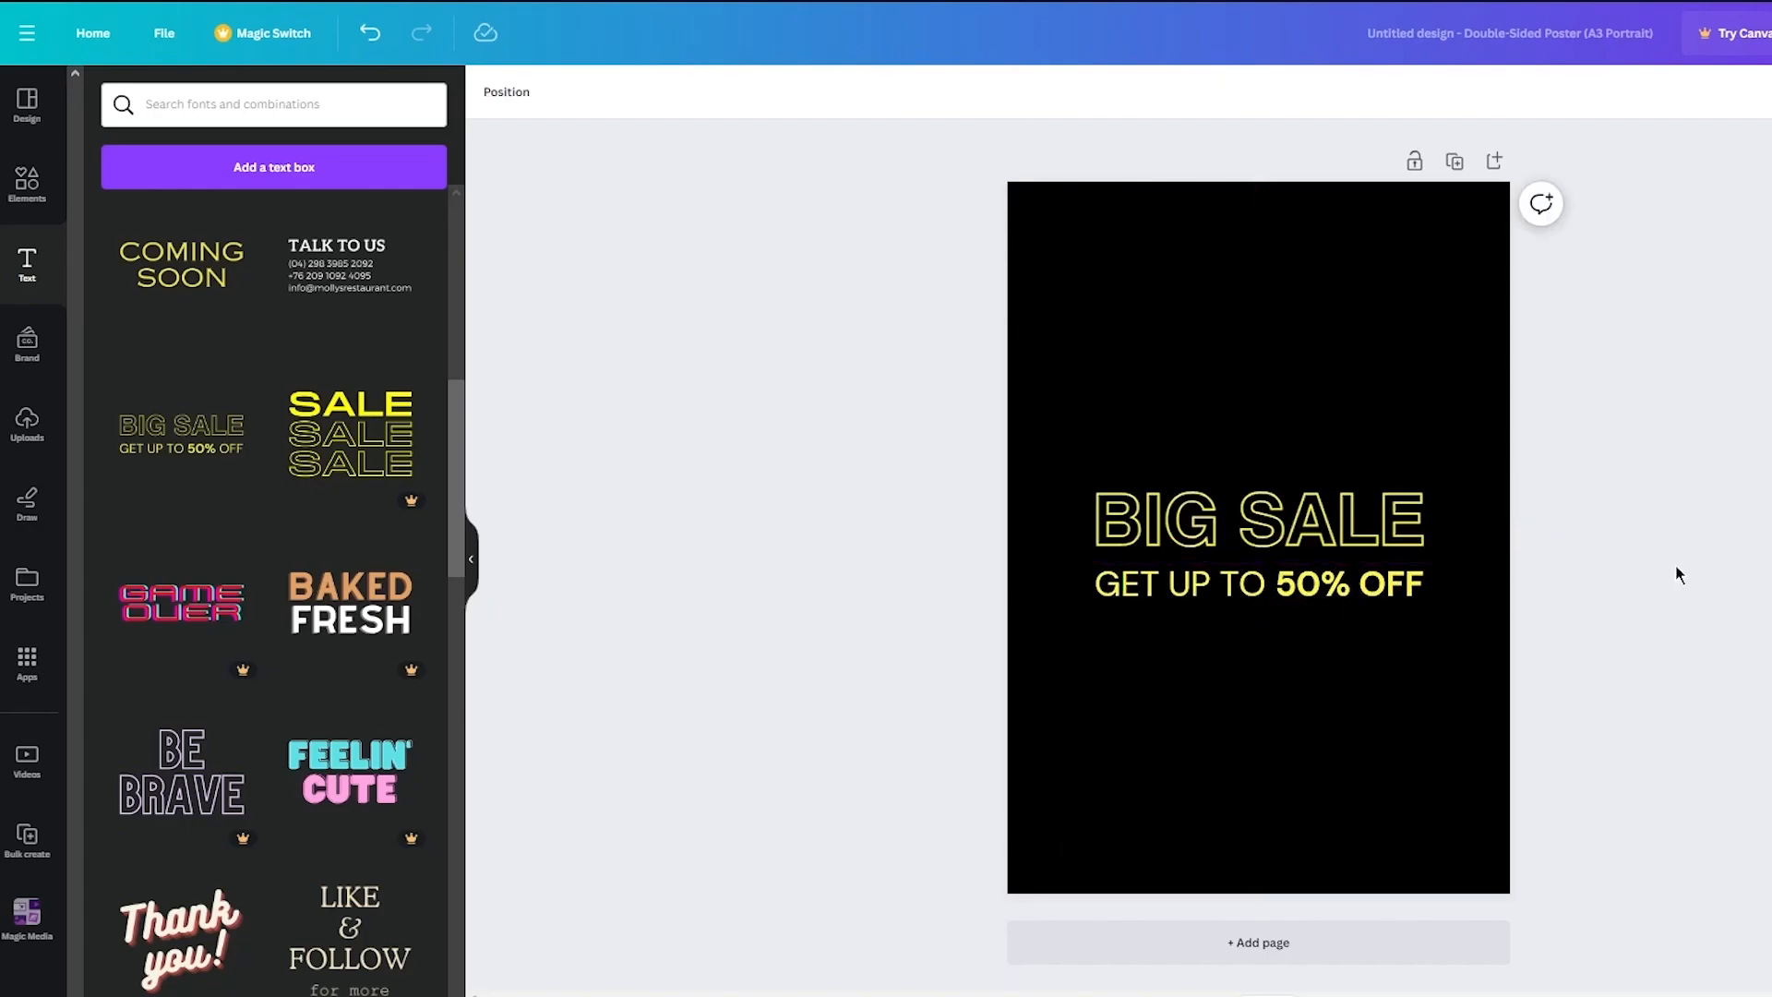
- Replace the heading text with ROCK ON
left_click(1426, 536)
left_click_drag(1431, 527, 1020, 507)
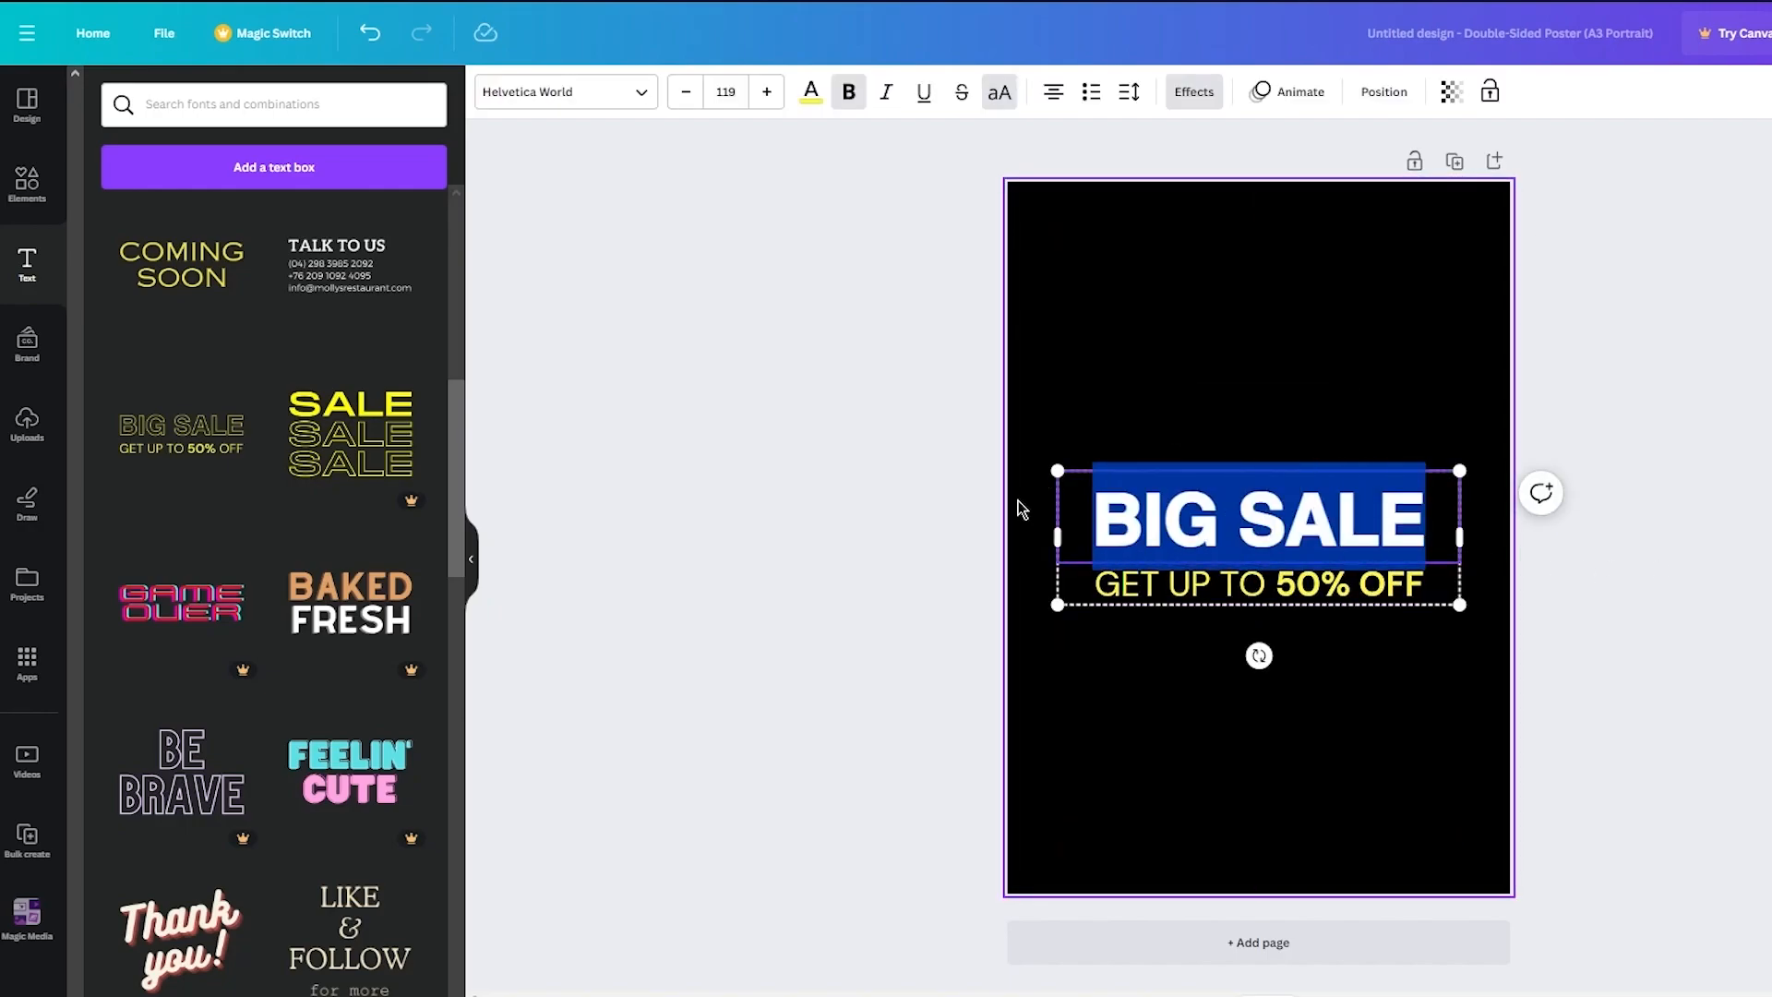
type("ROCK ON")
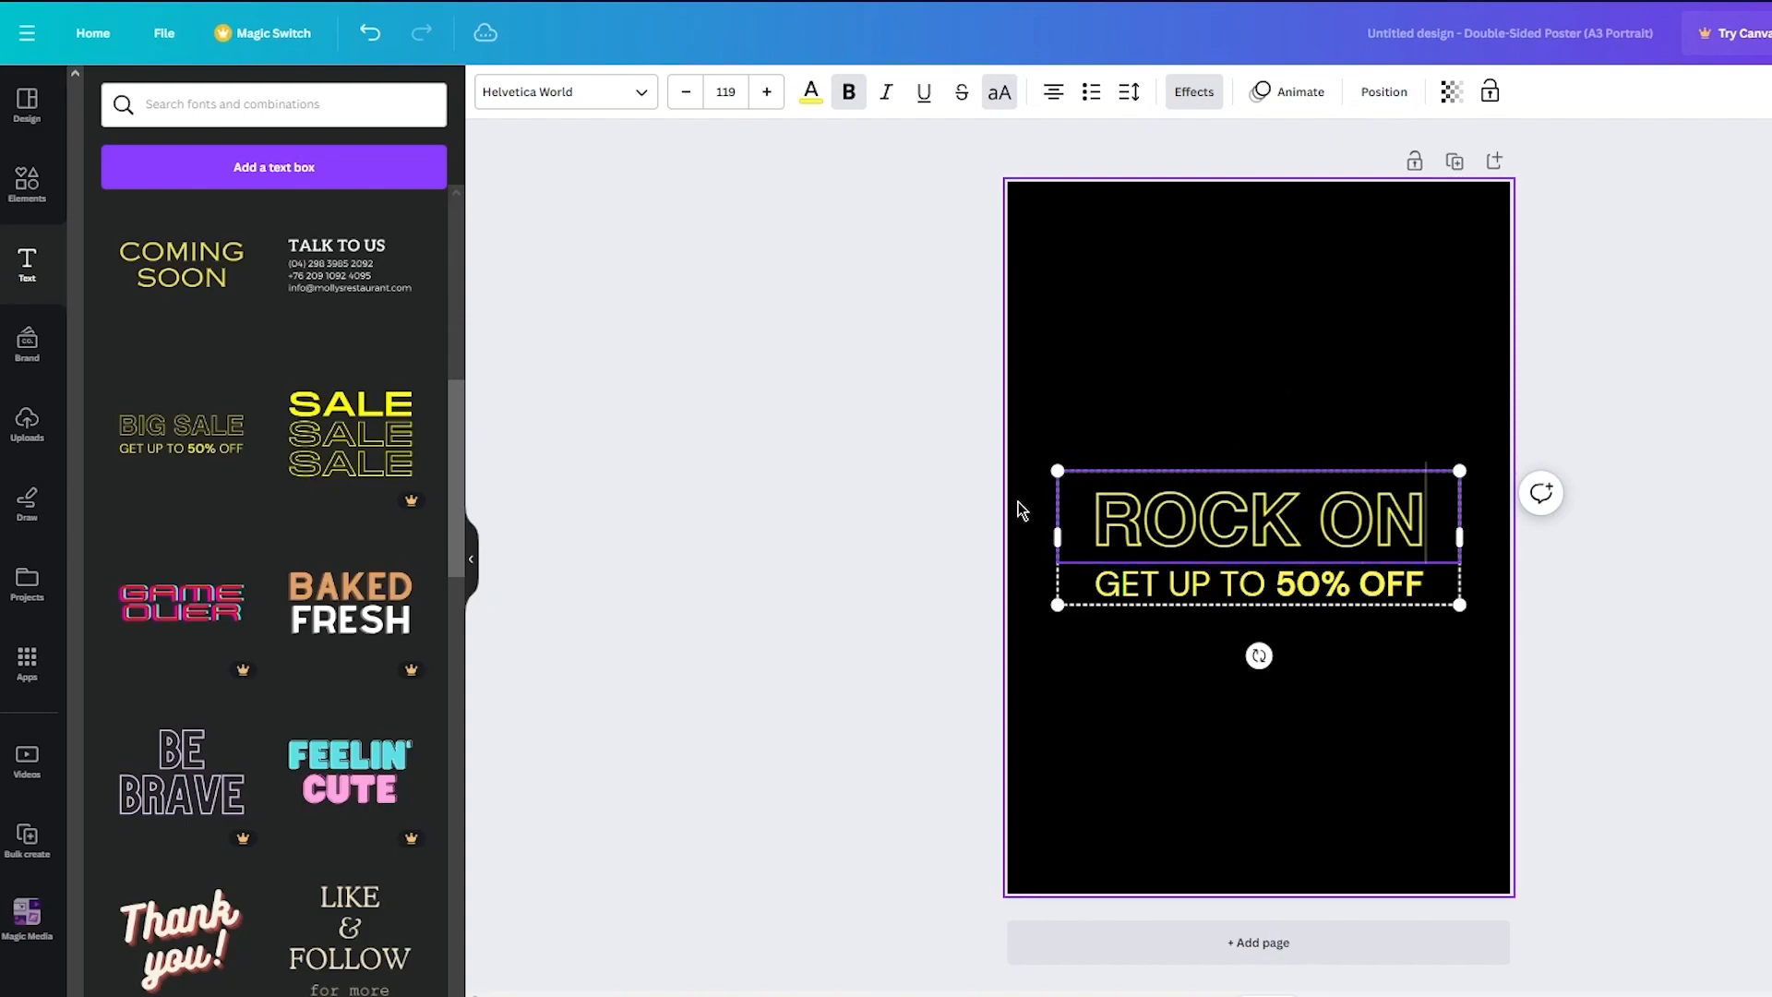
- Replace the subheading text with AT 25TH IN SA GARDENS
left_click(1214, 598)
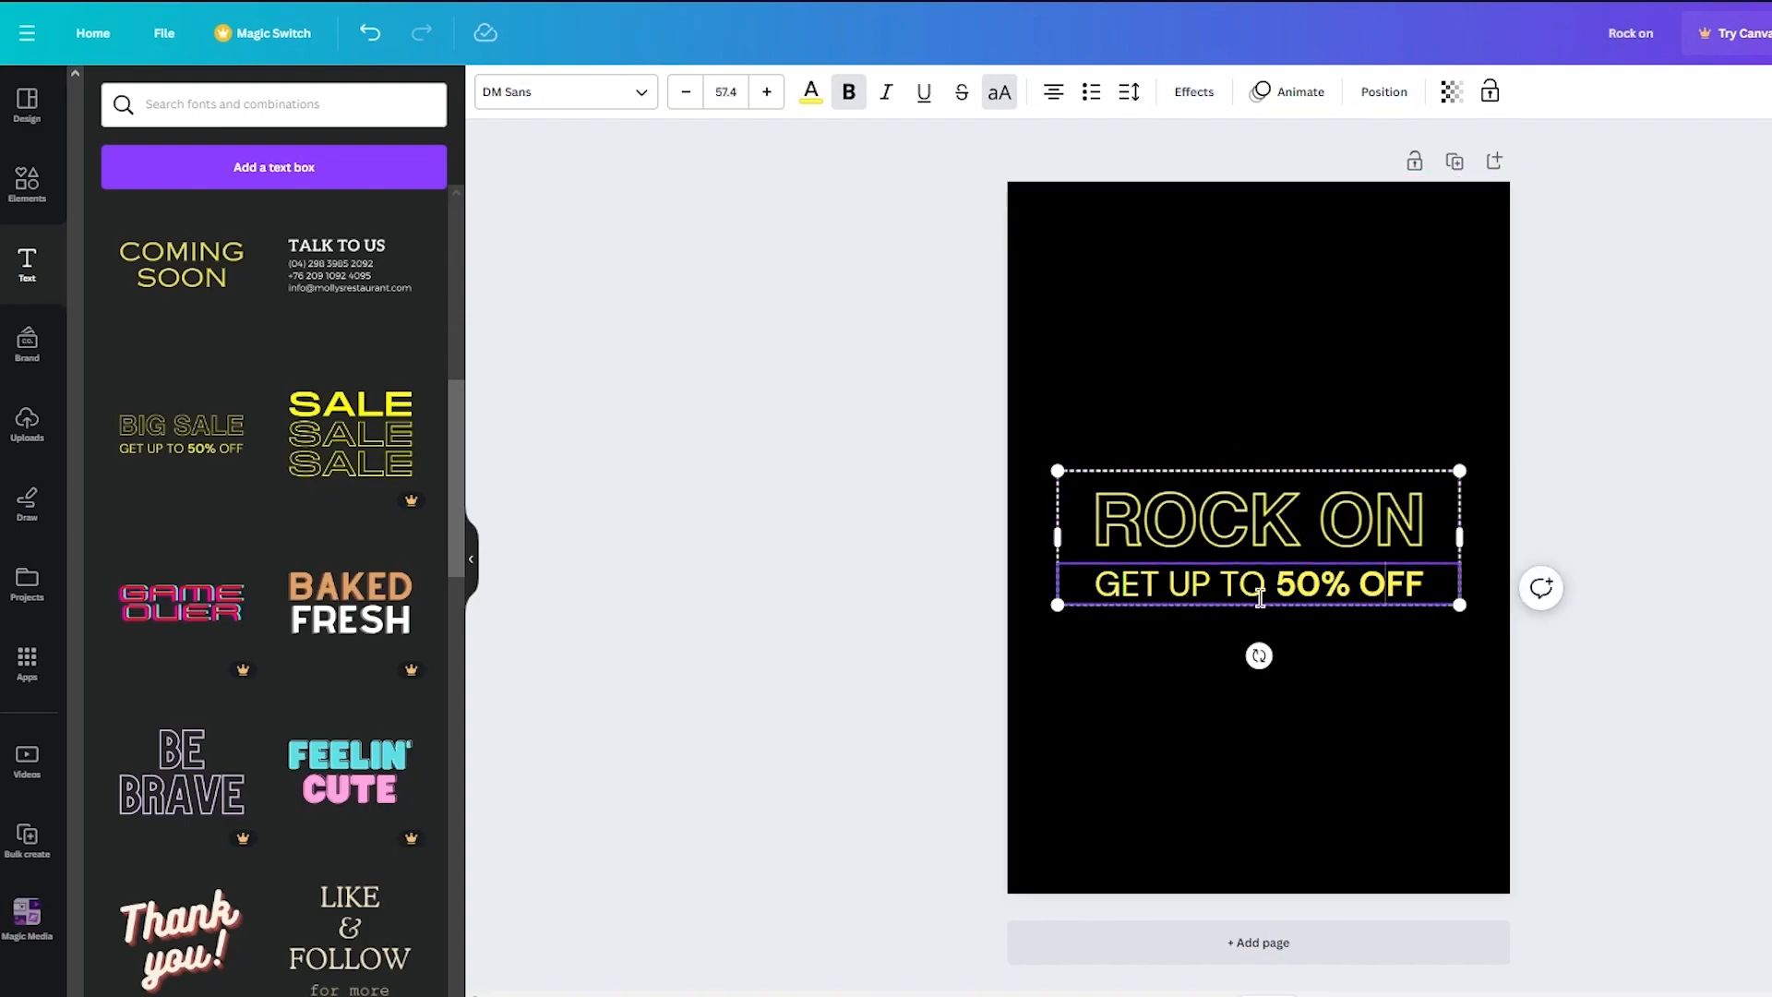
left_click_drag(1265, 585, 1068, 582)
type("AT 2")
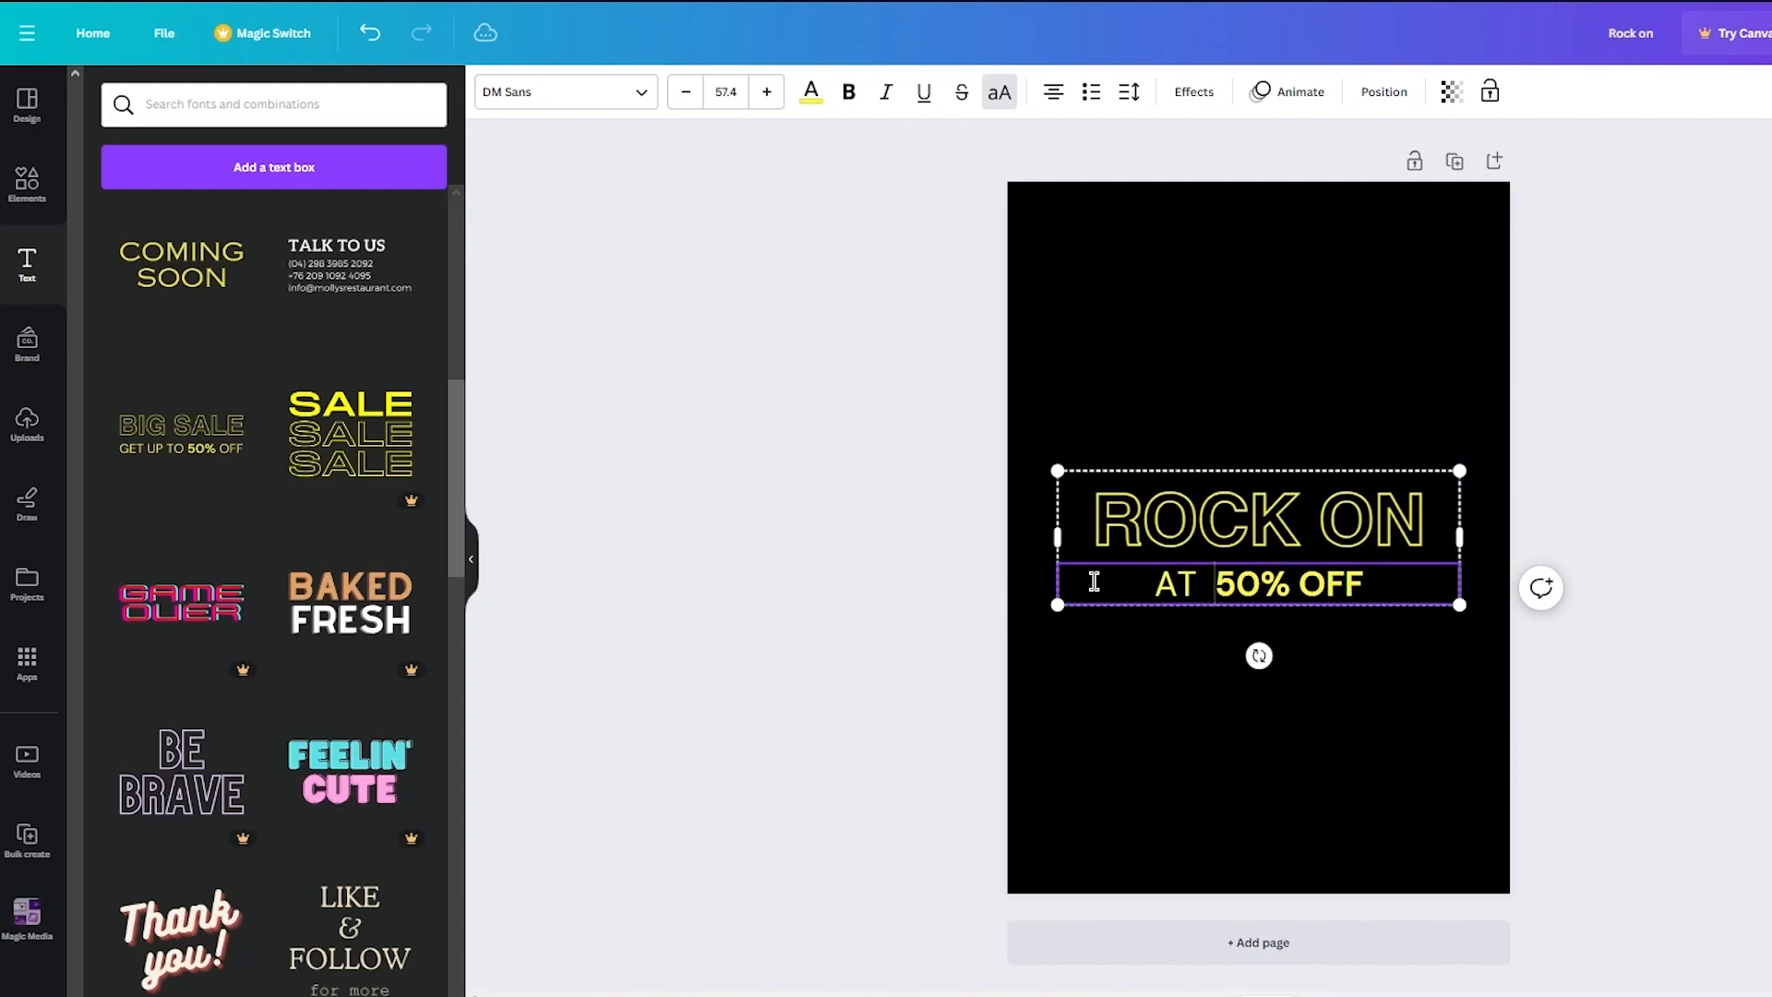
type("5TH")
key("End")
key("BackSpace")
key("BackSpace")
key("BackSpace")
key("BackSpace")
key("BackSpace")
key("BackSpace")
key("BackSpace")
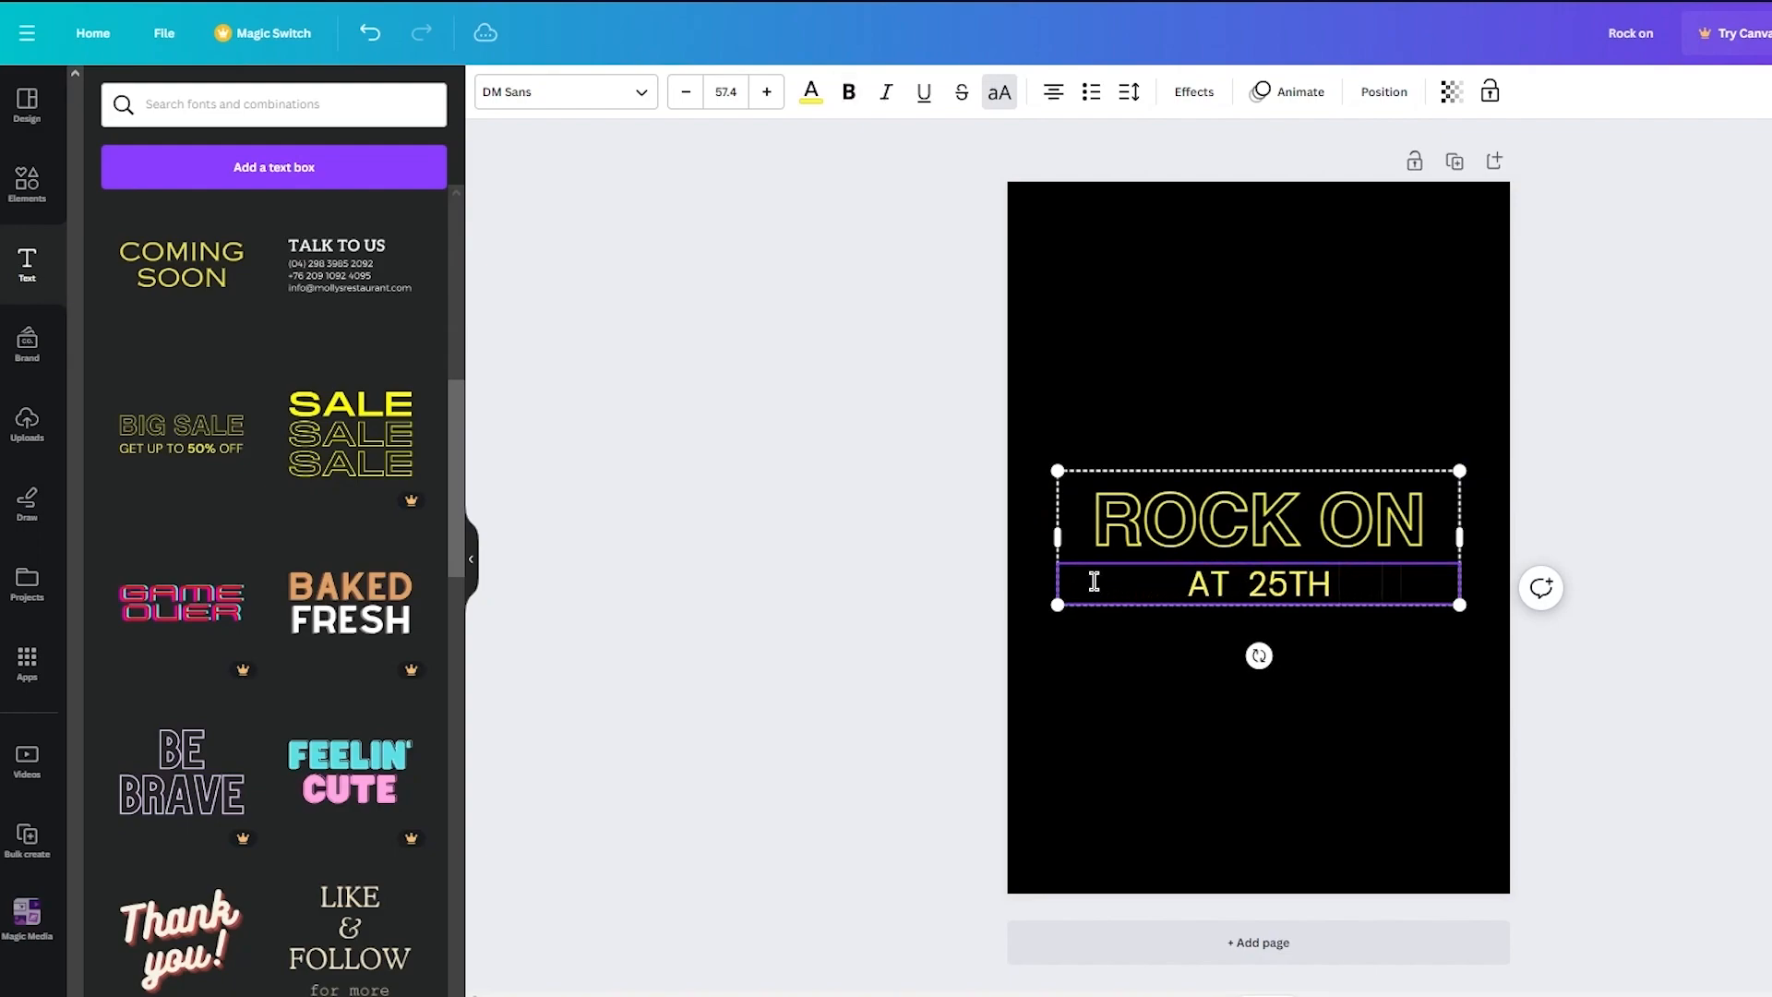
type("I")
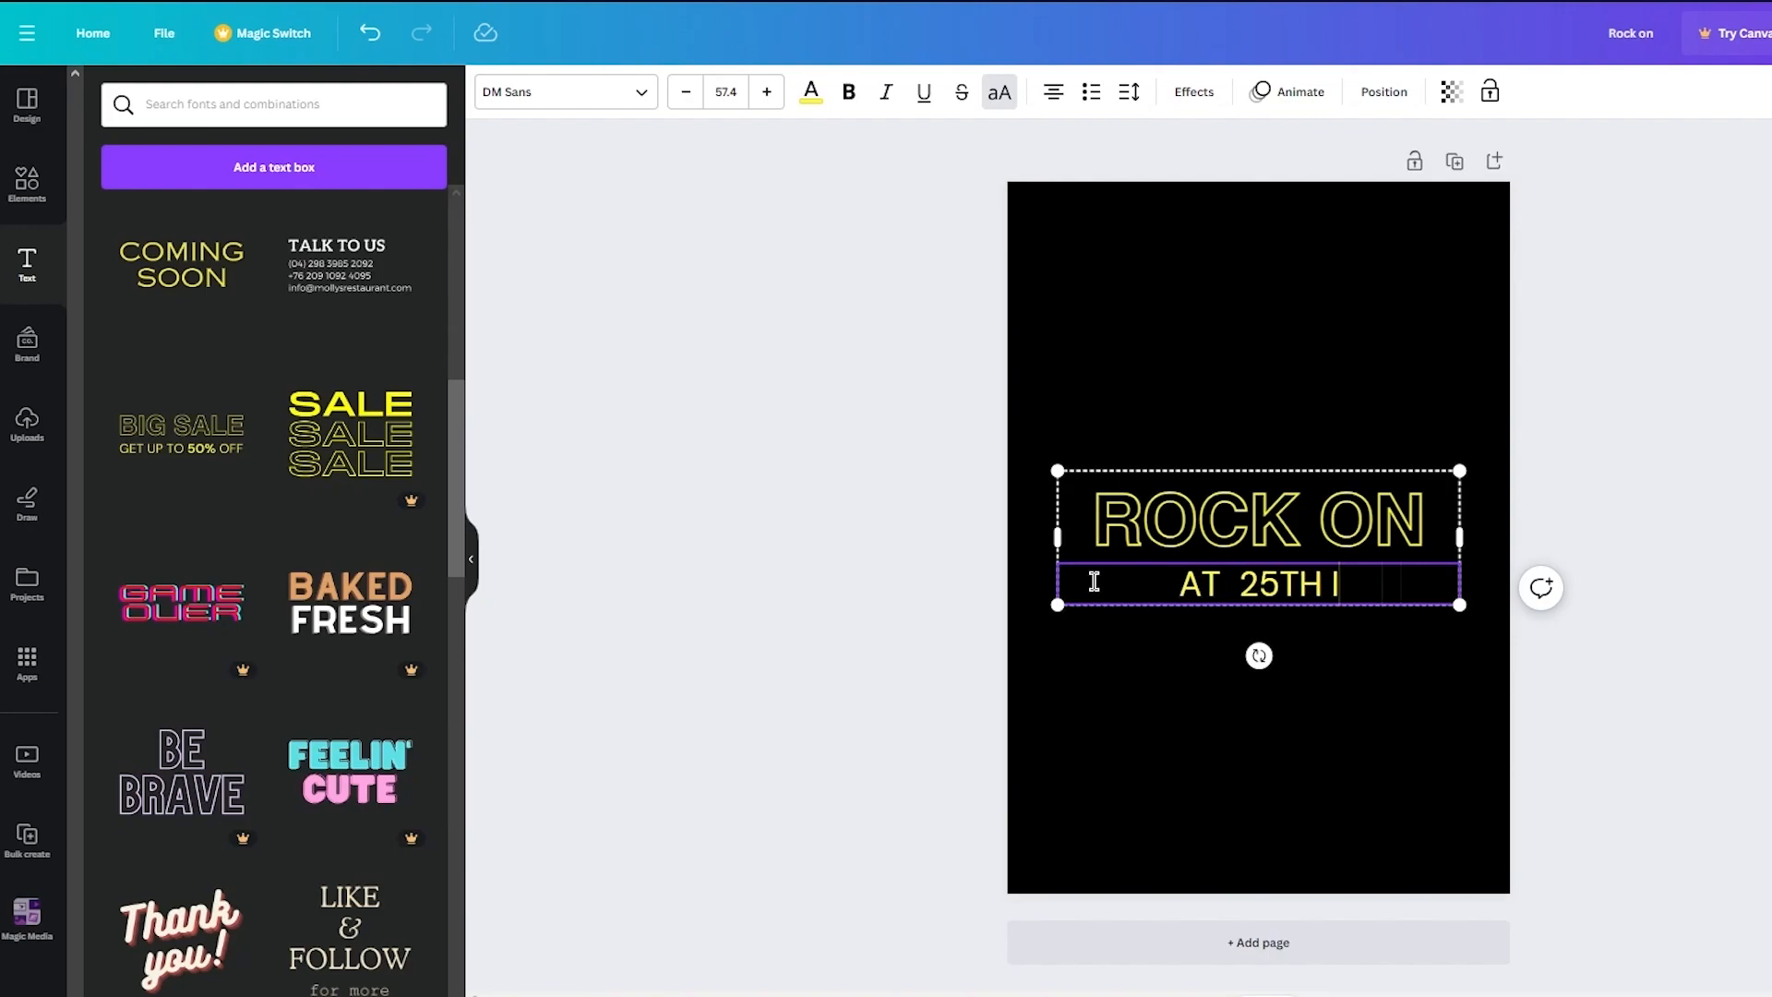
type("N SA GARDENS")
- Make IN SA GARDENS bold and reduce the subheading font size to 56.4
left_click_drag(1213, 584, 1477, 591)
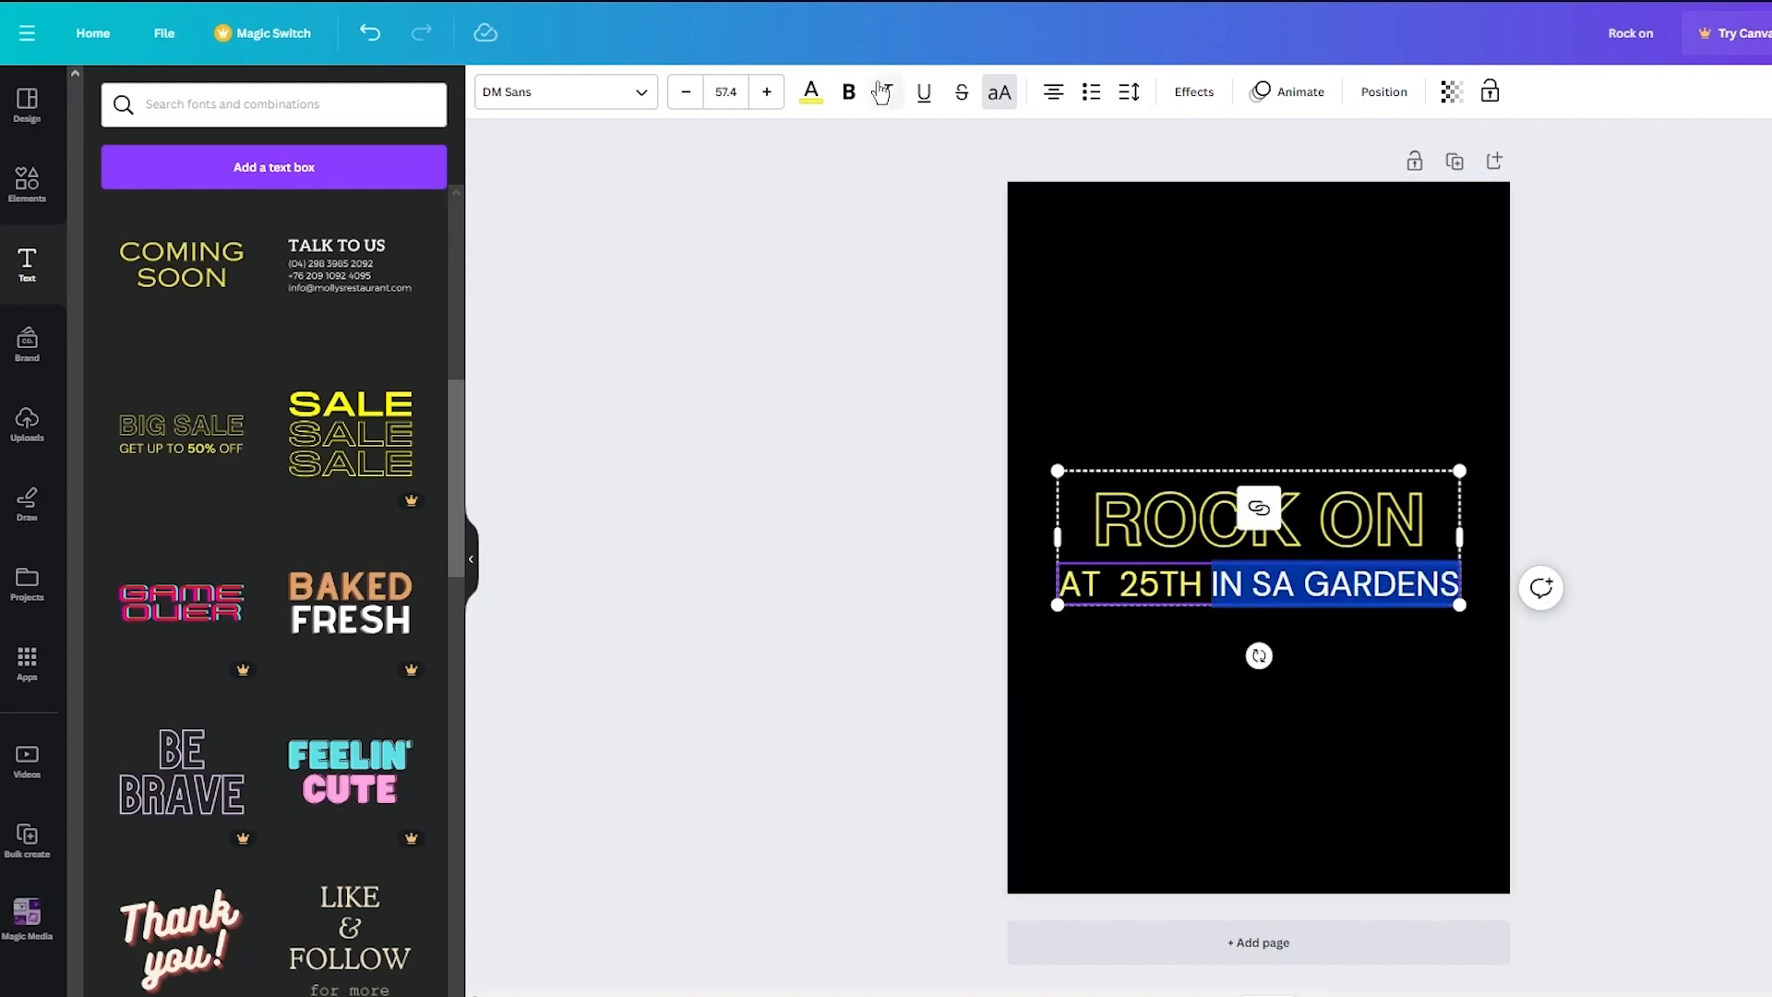
left_click(850, 93)
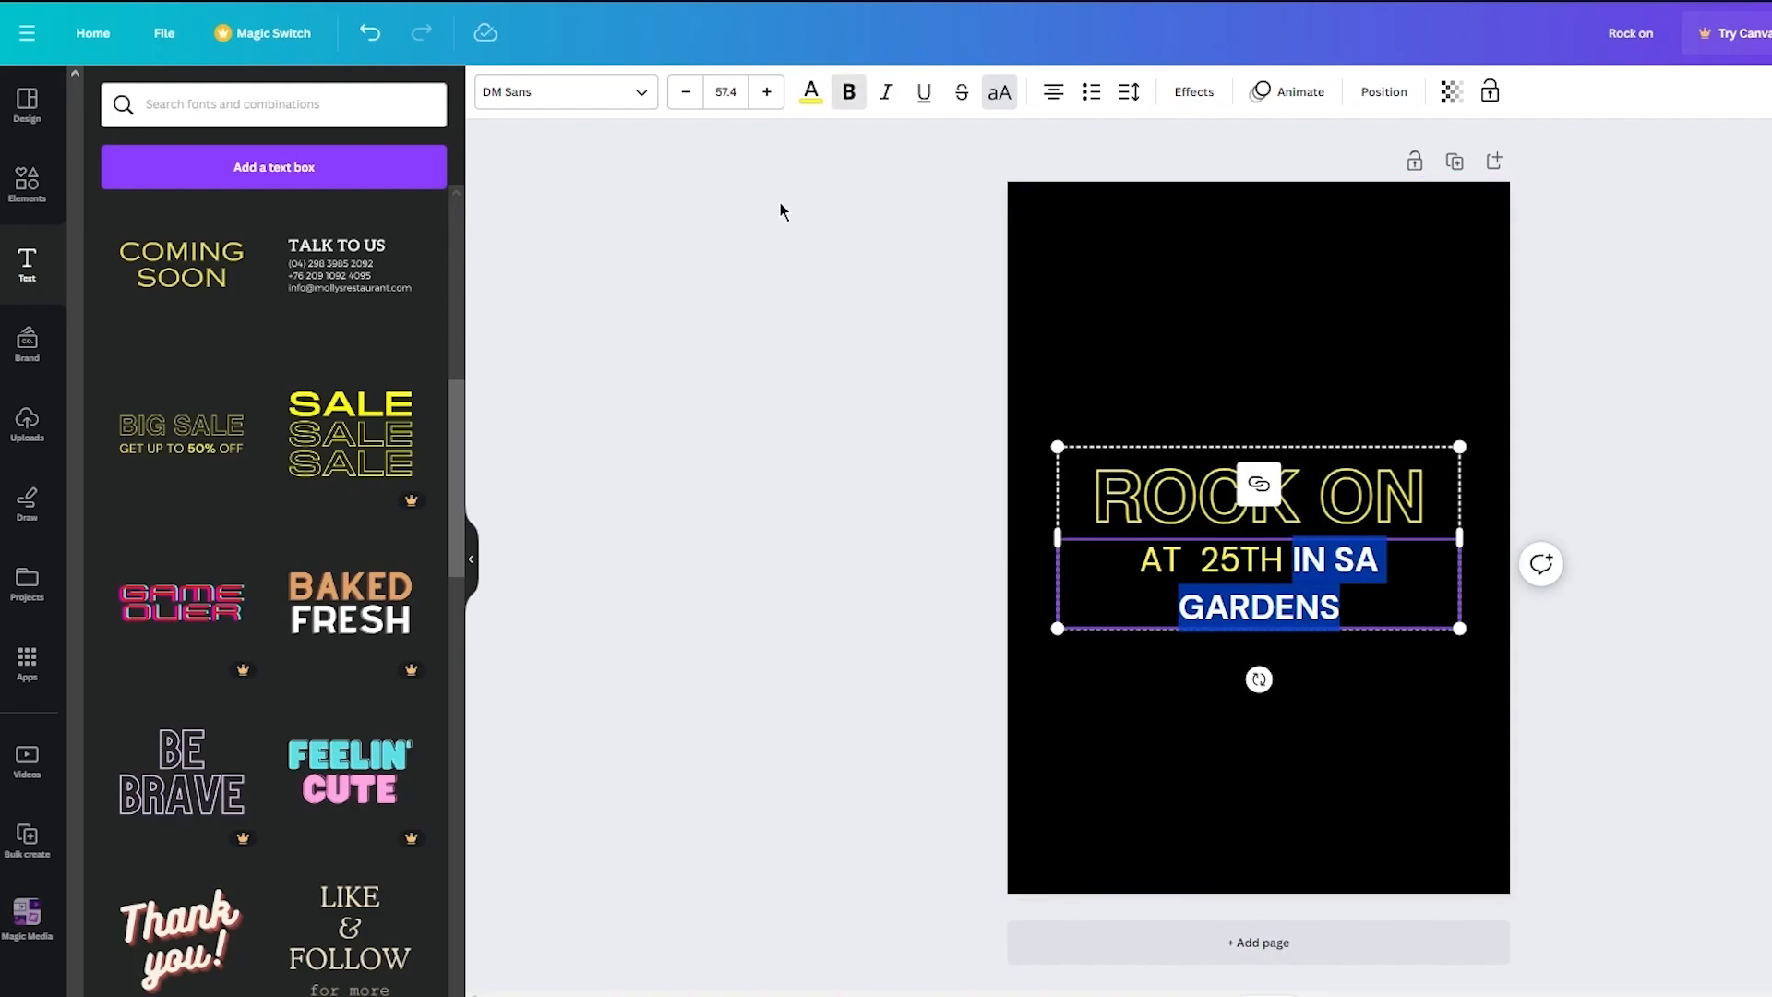
left_click(687, 98)
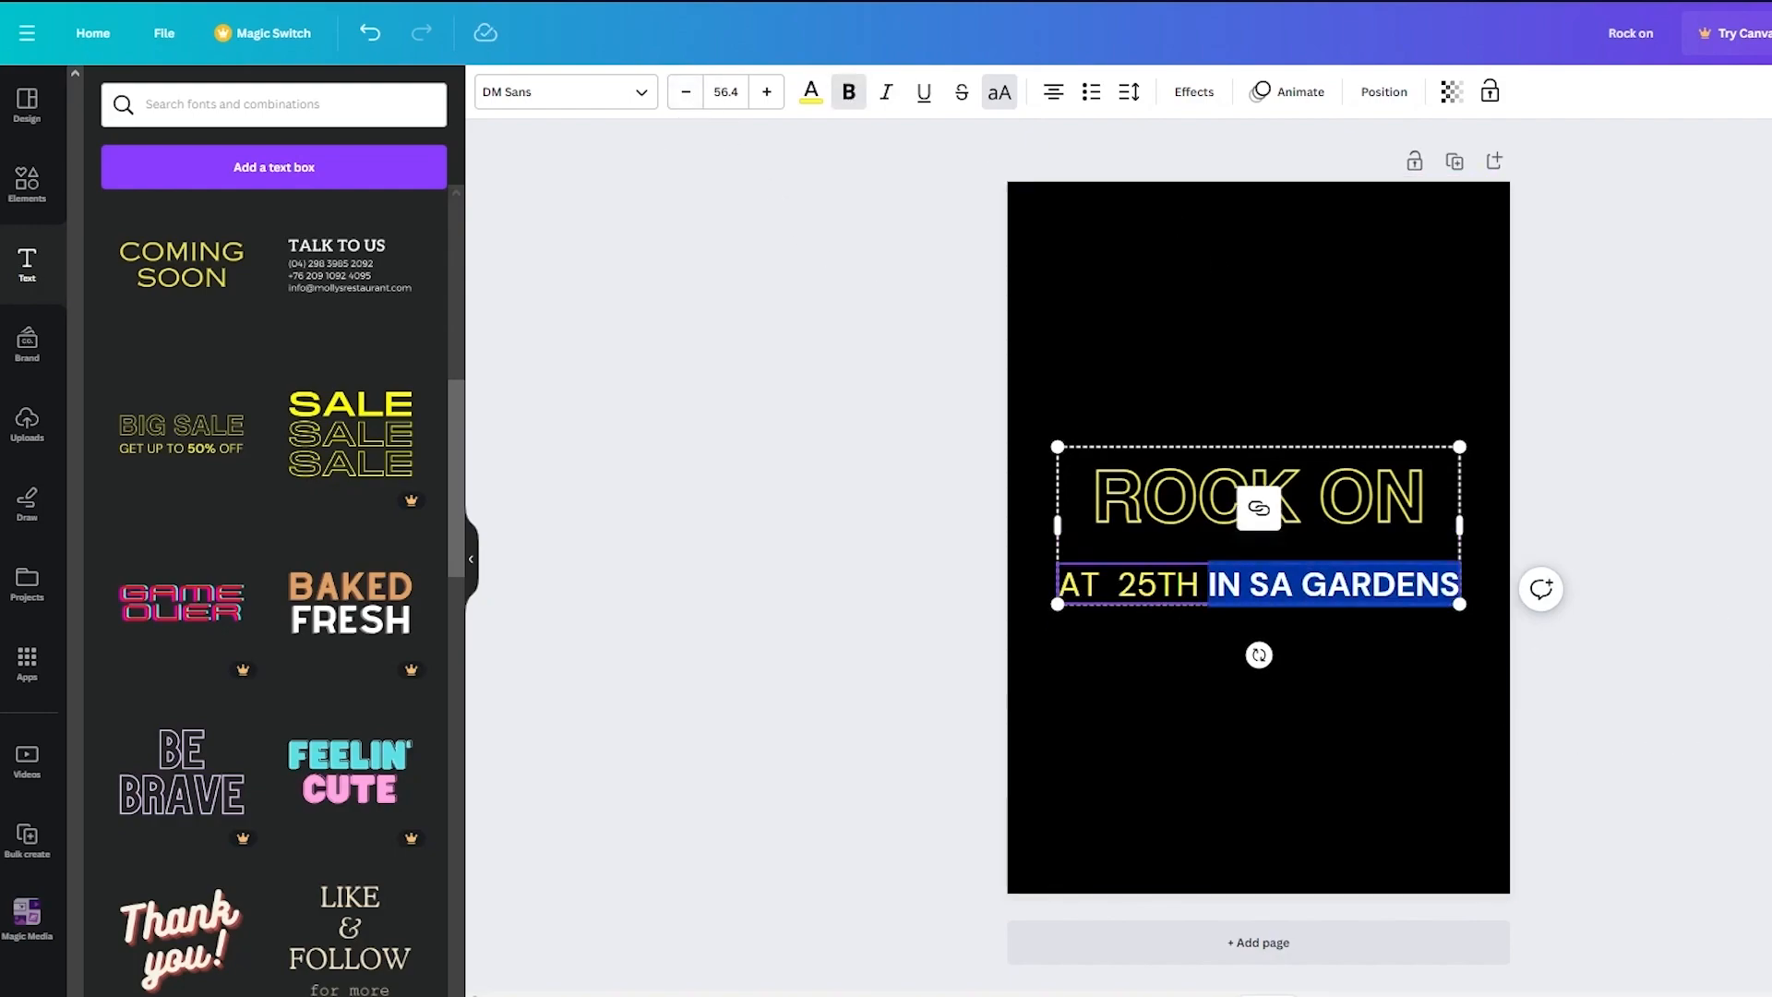
left_click(1560, 545)
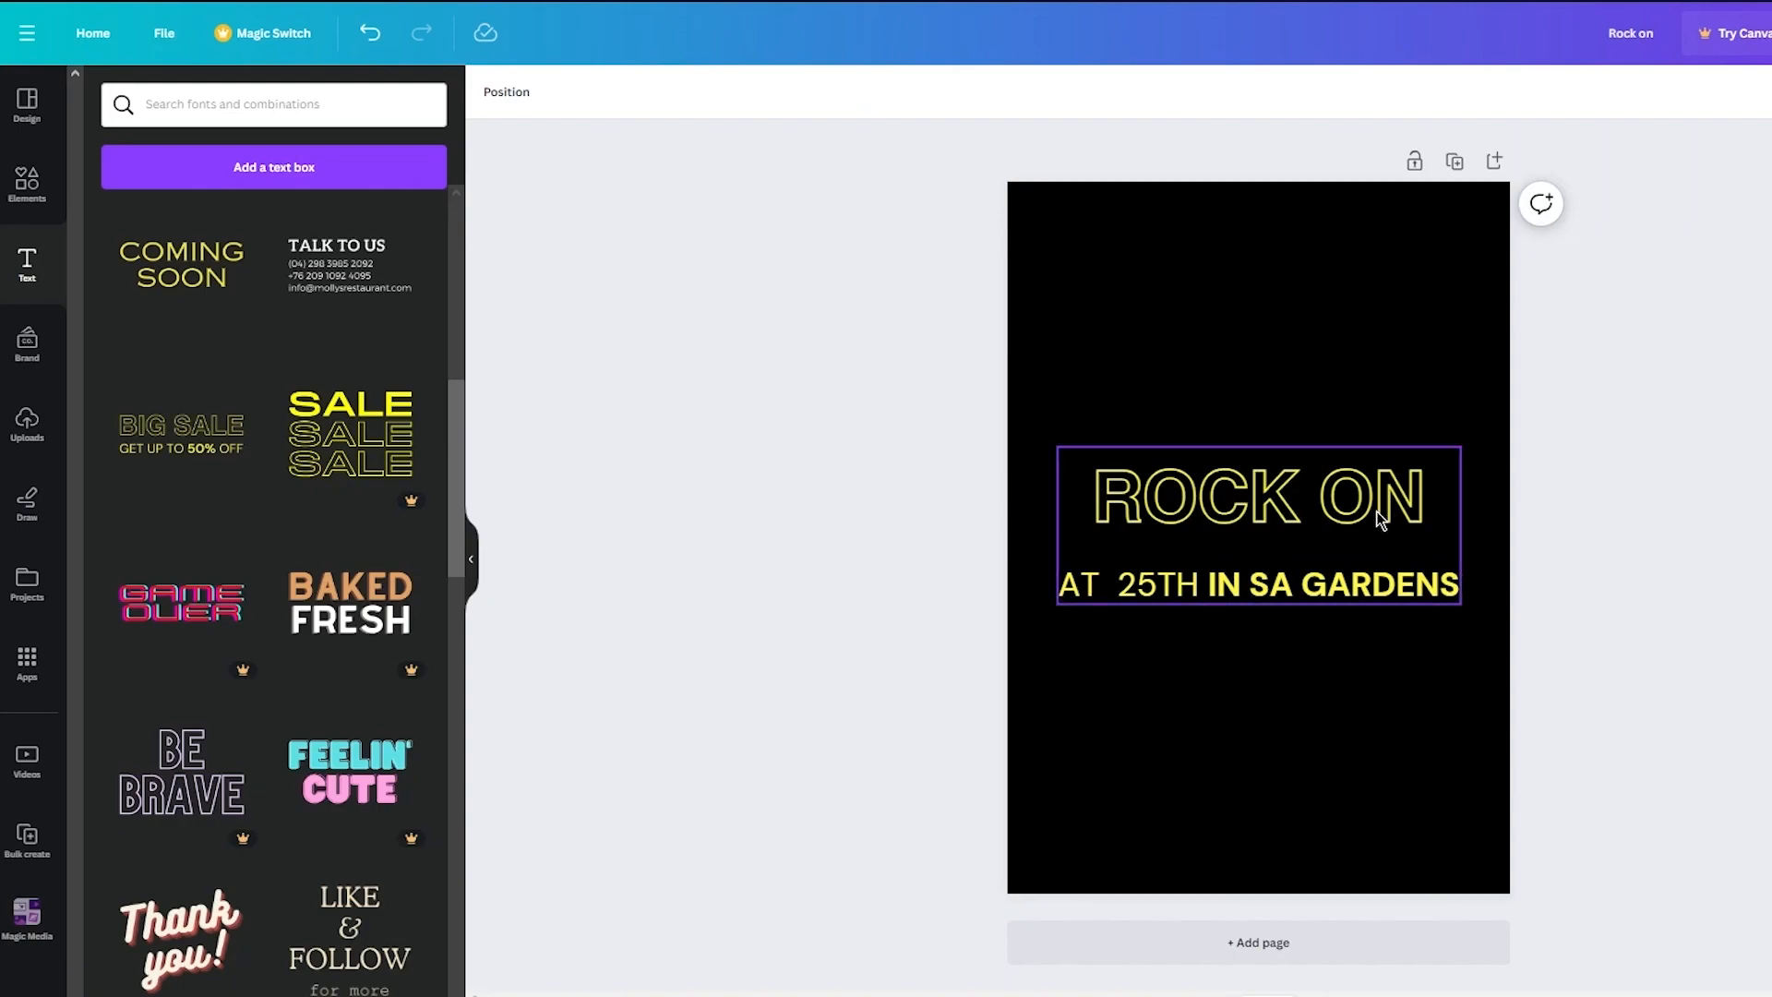
- Remove the extra space before 25TH in the subheading
left_click(1136, 578)
double_click(1126, 581)
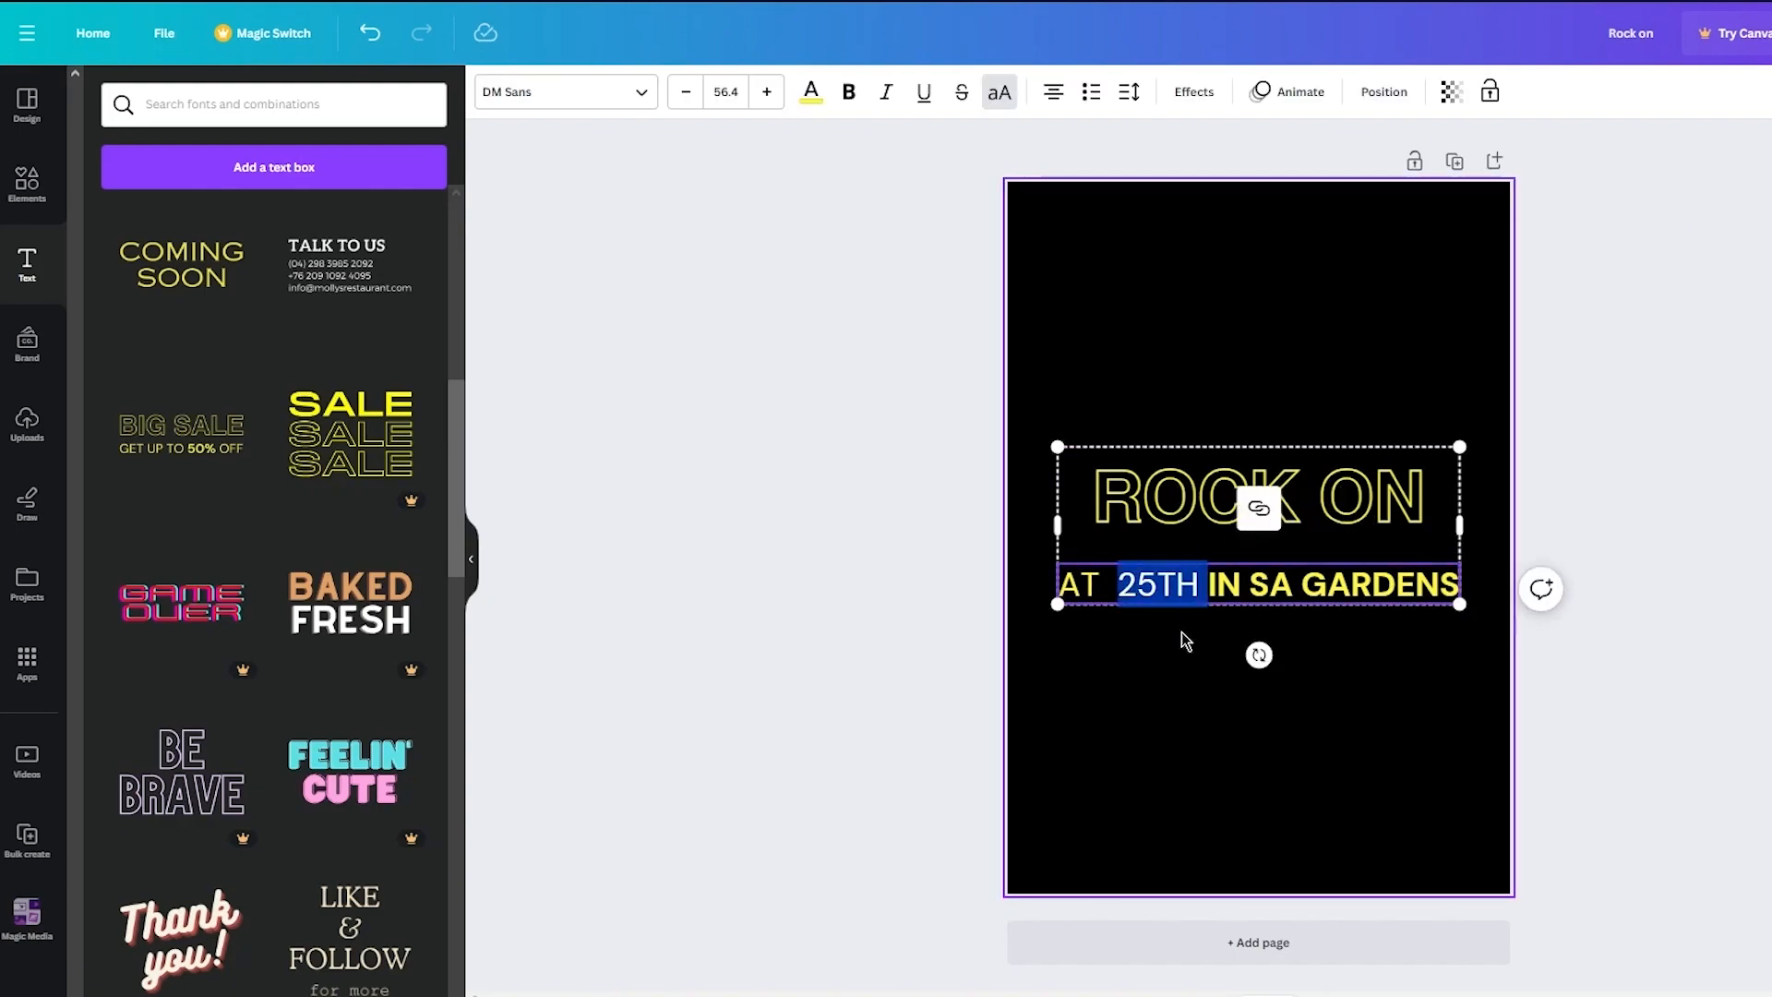
left_click(1121, 583)
key("BackSpace")
left_click(1705, 561)
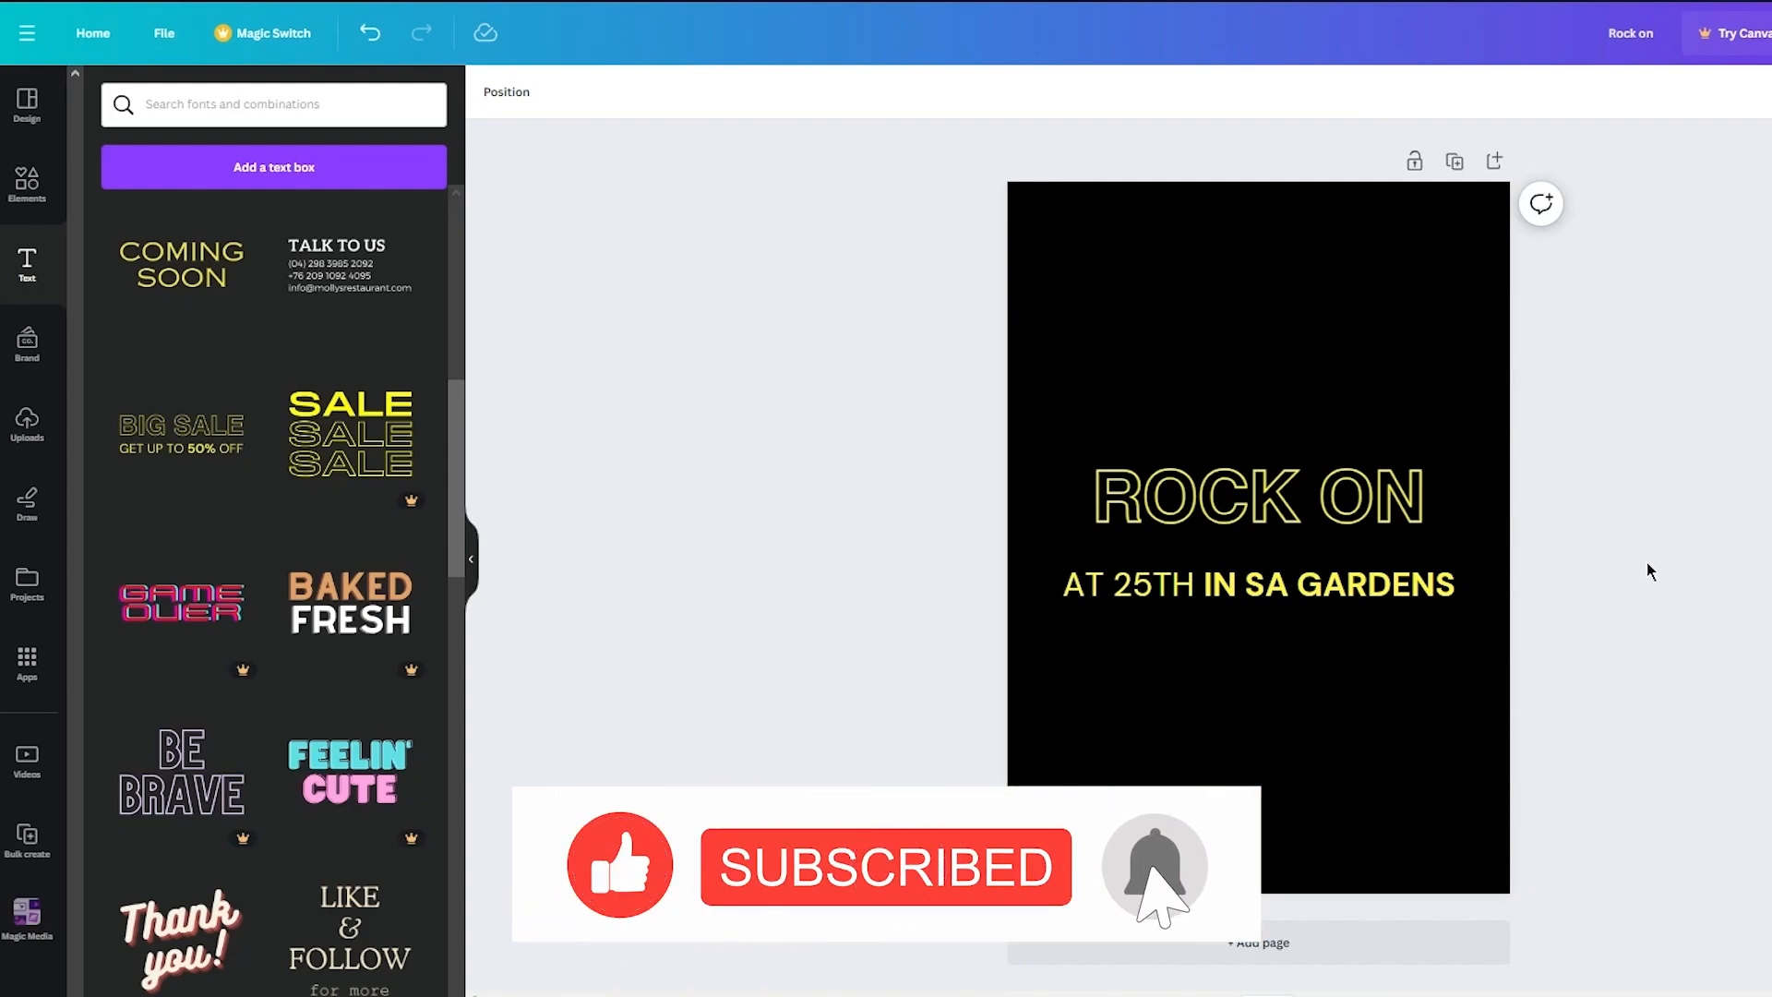
left_click(1265, 537)
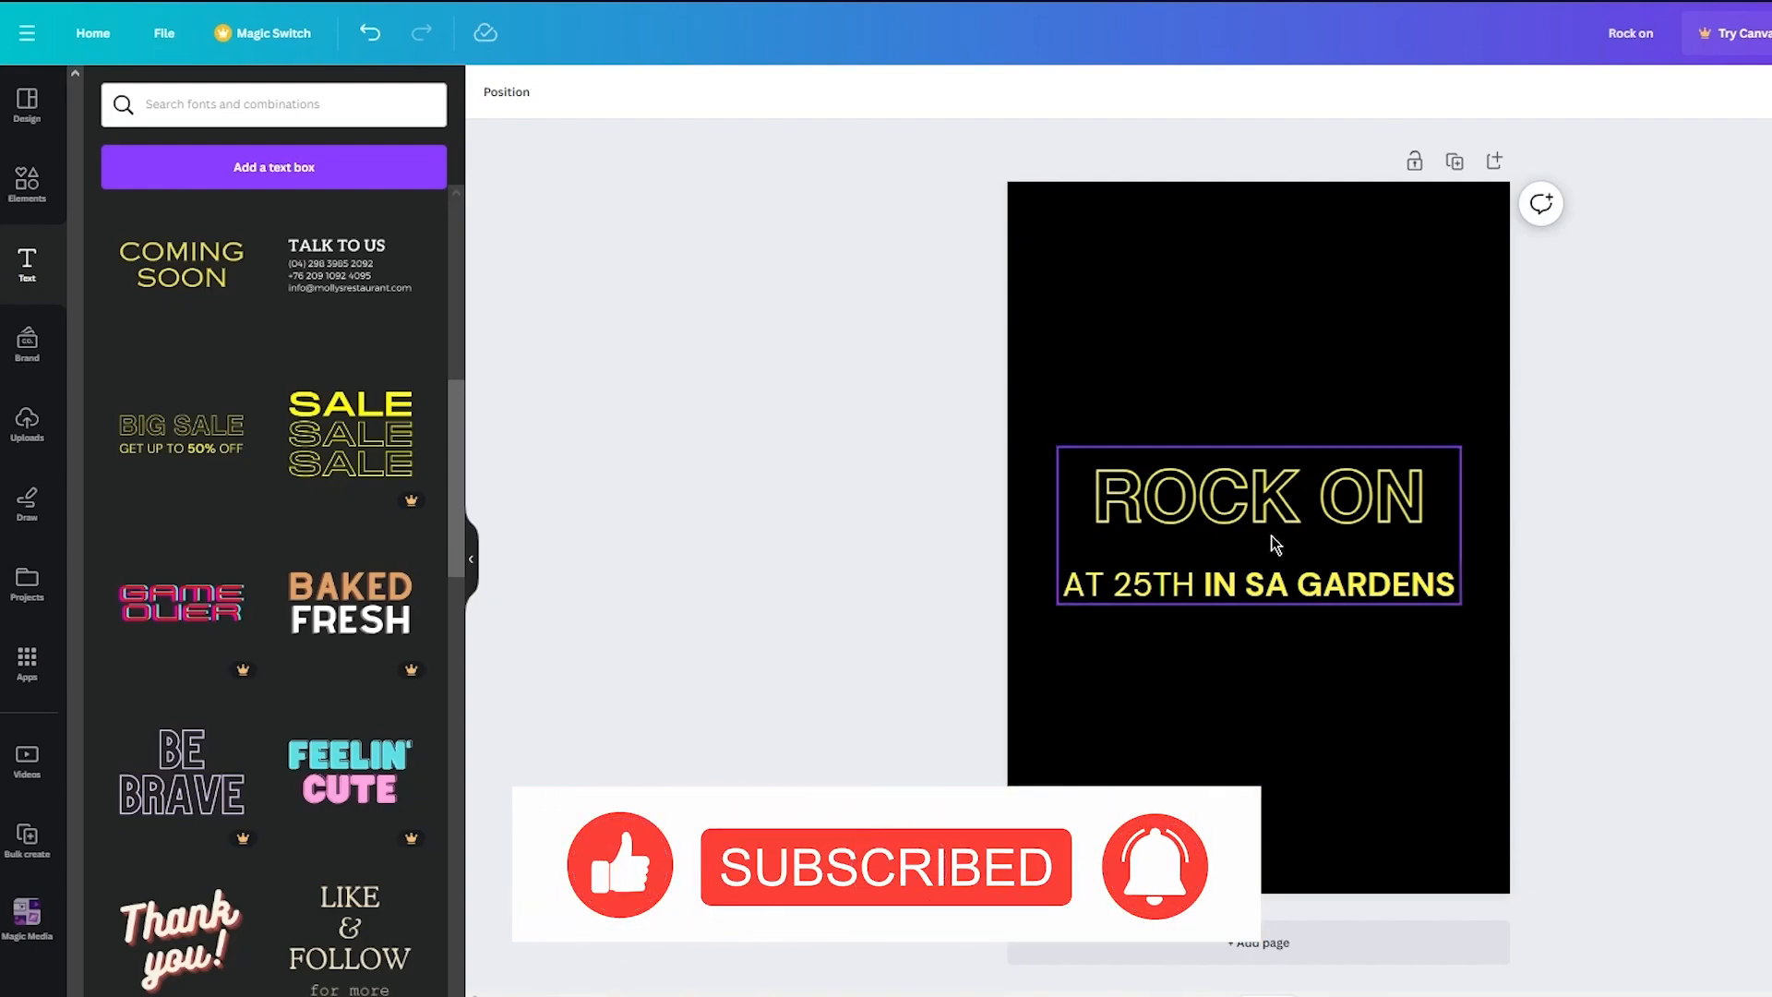
left_click(1514, 356)
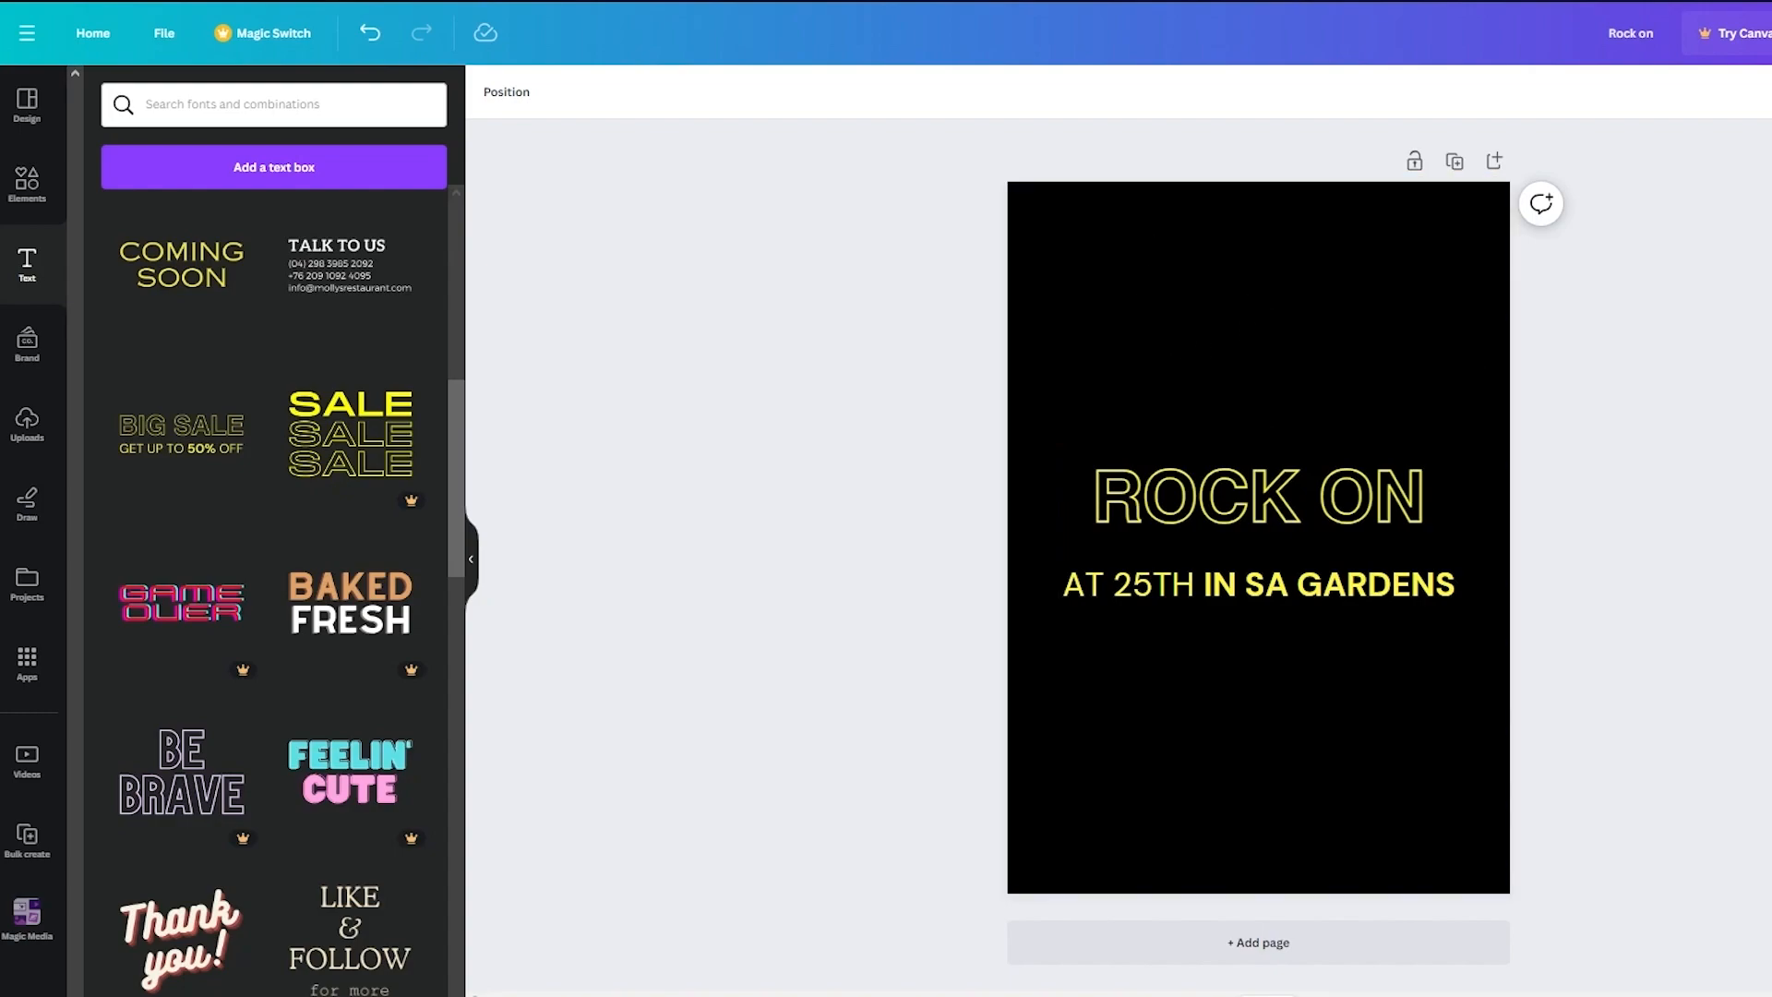
- Open Unsplash in a new browser tab and search for rock band images
key("ctrl+t")
type("un")
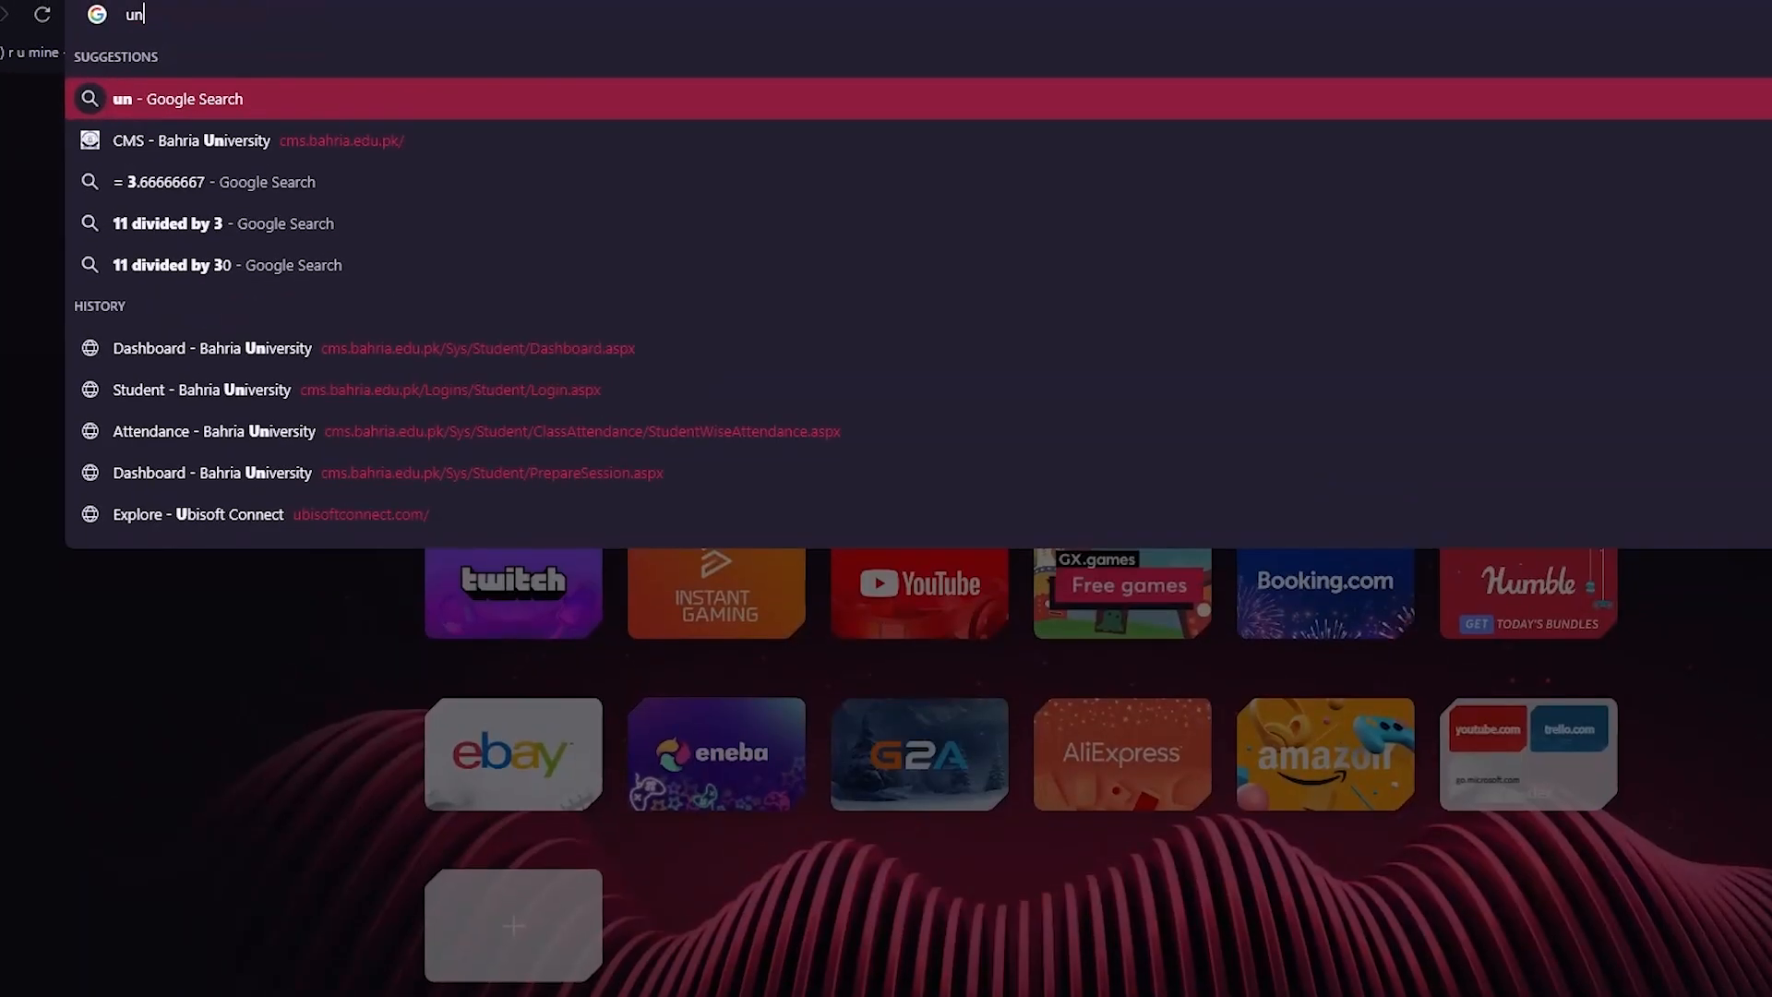
key("Return")
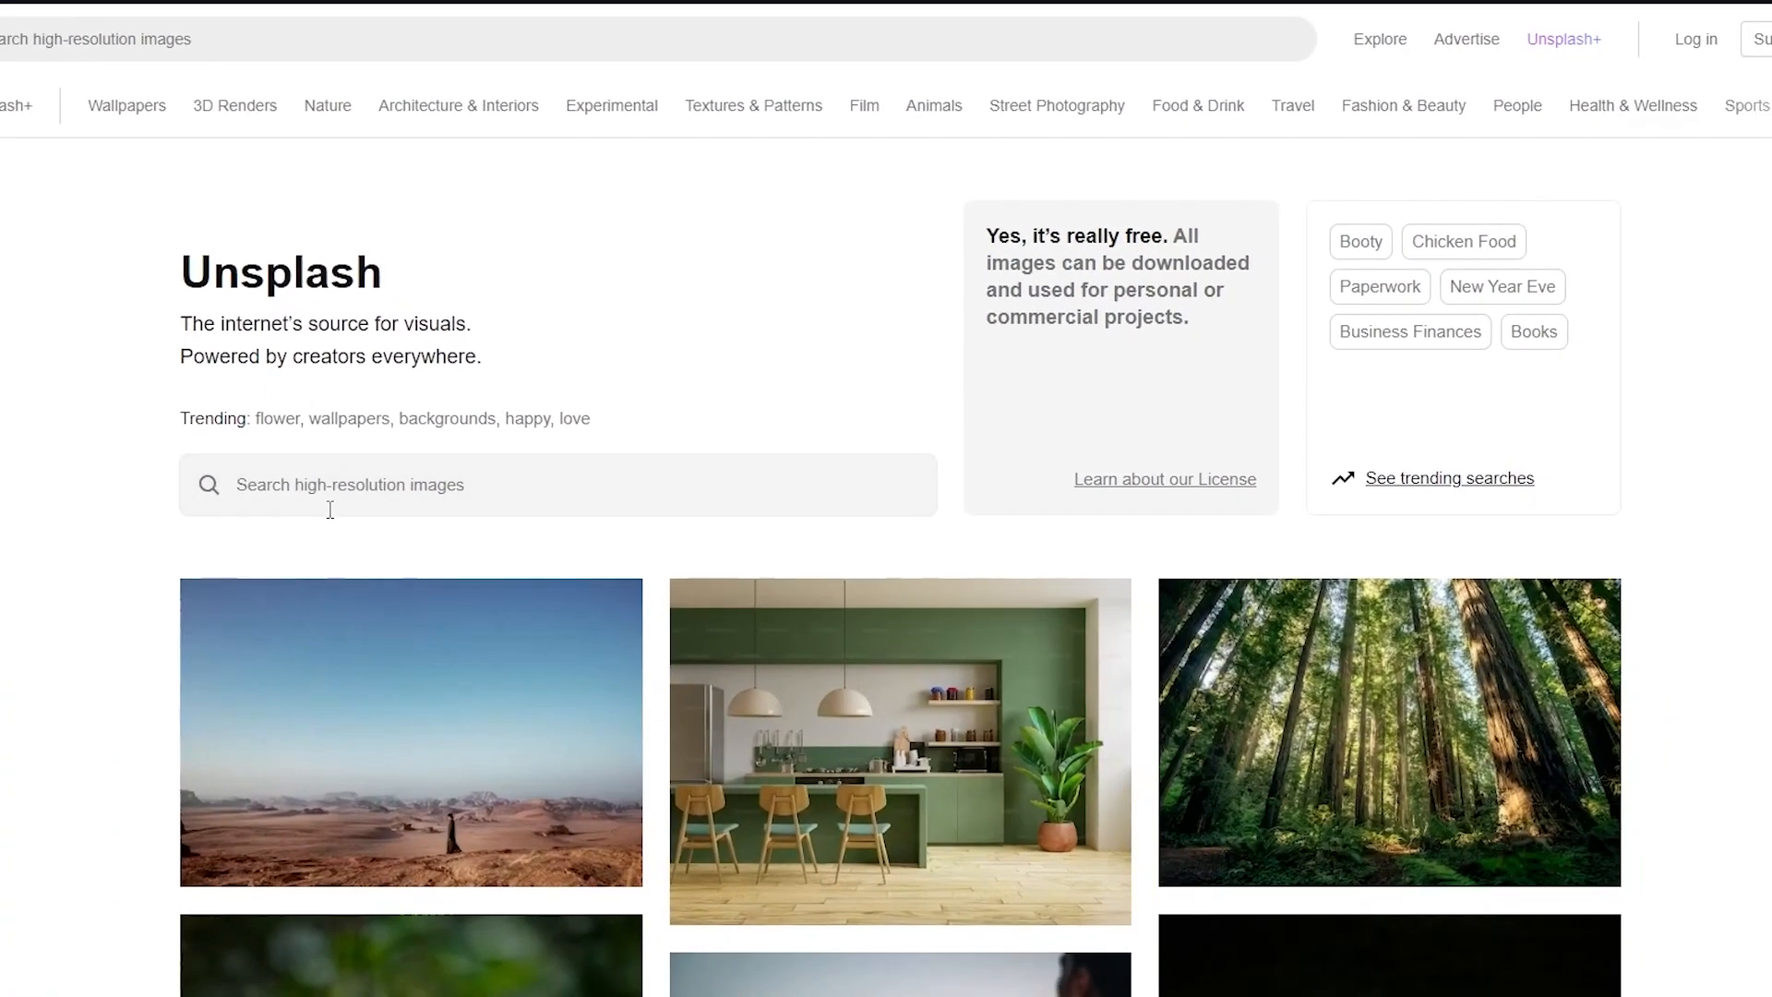
left_click(394, 558)
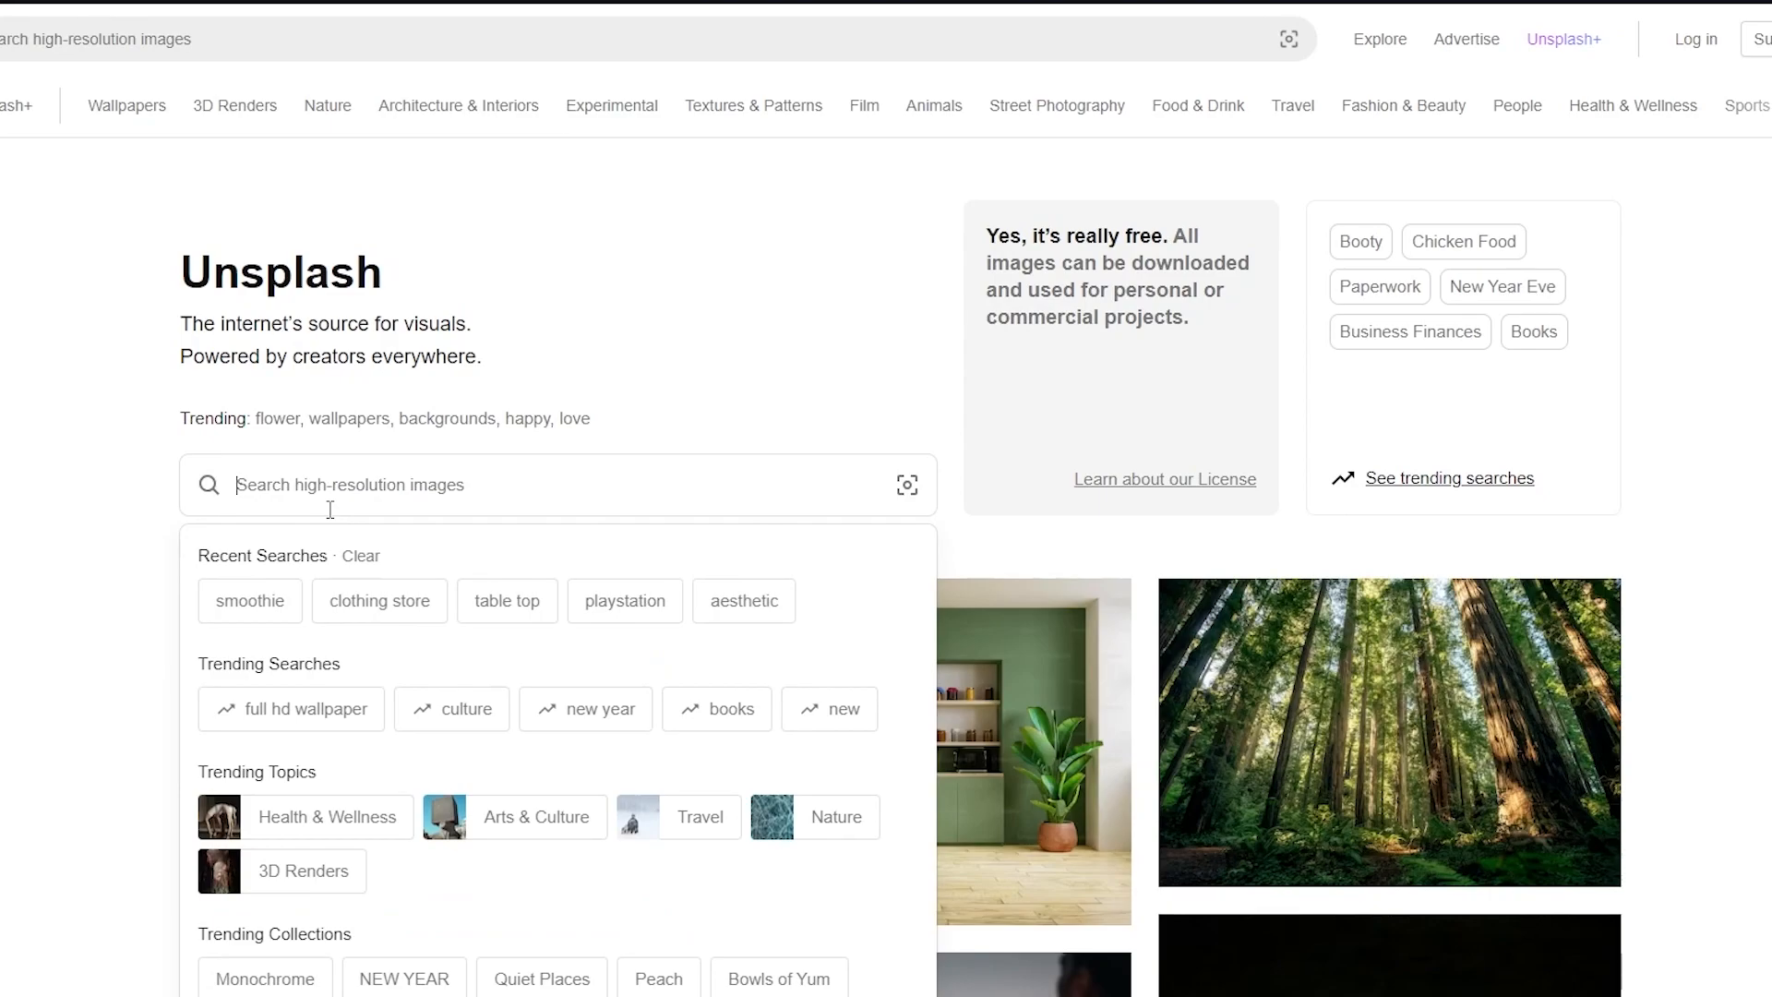
type("r")
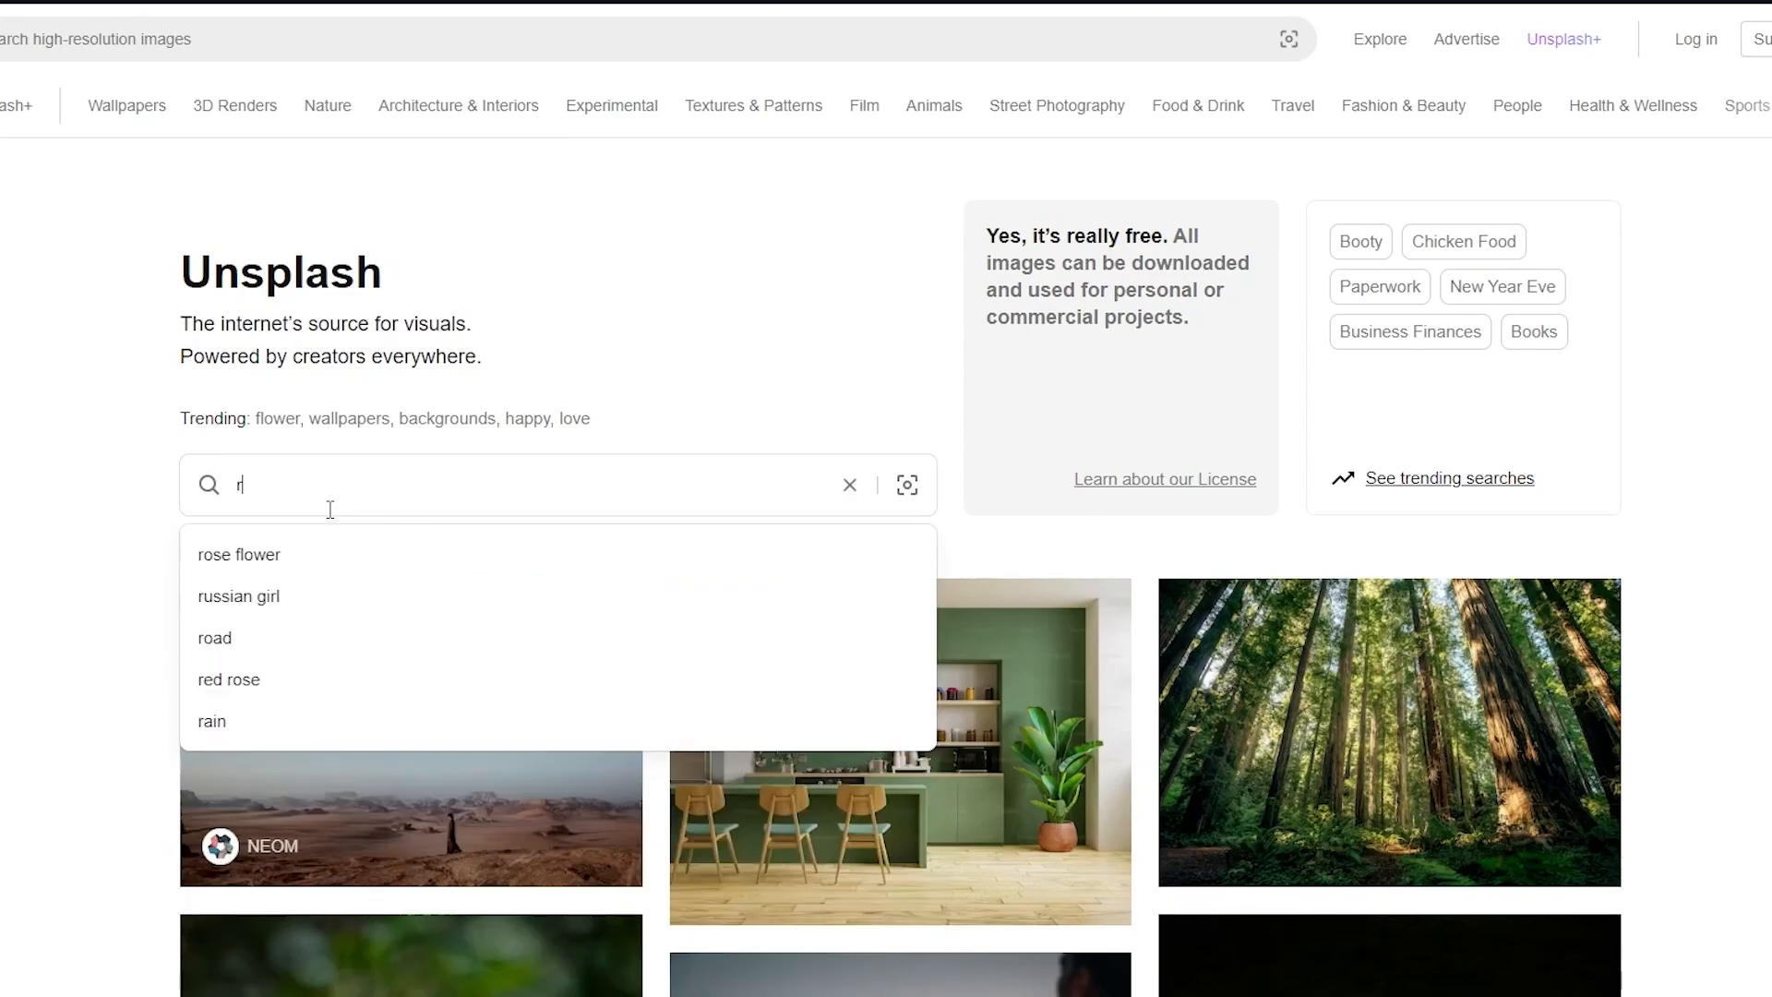
type("ock band")
key("Return")
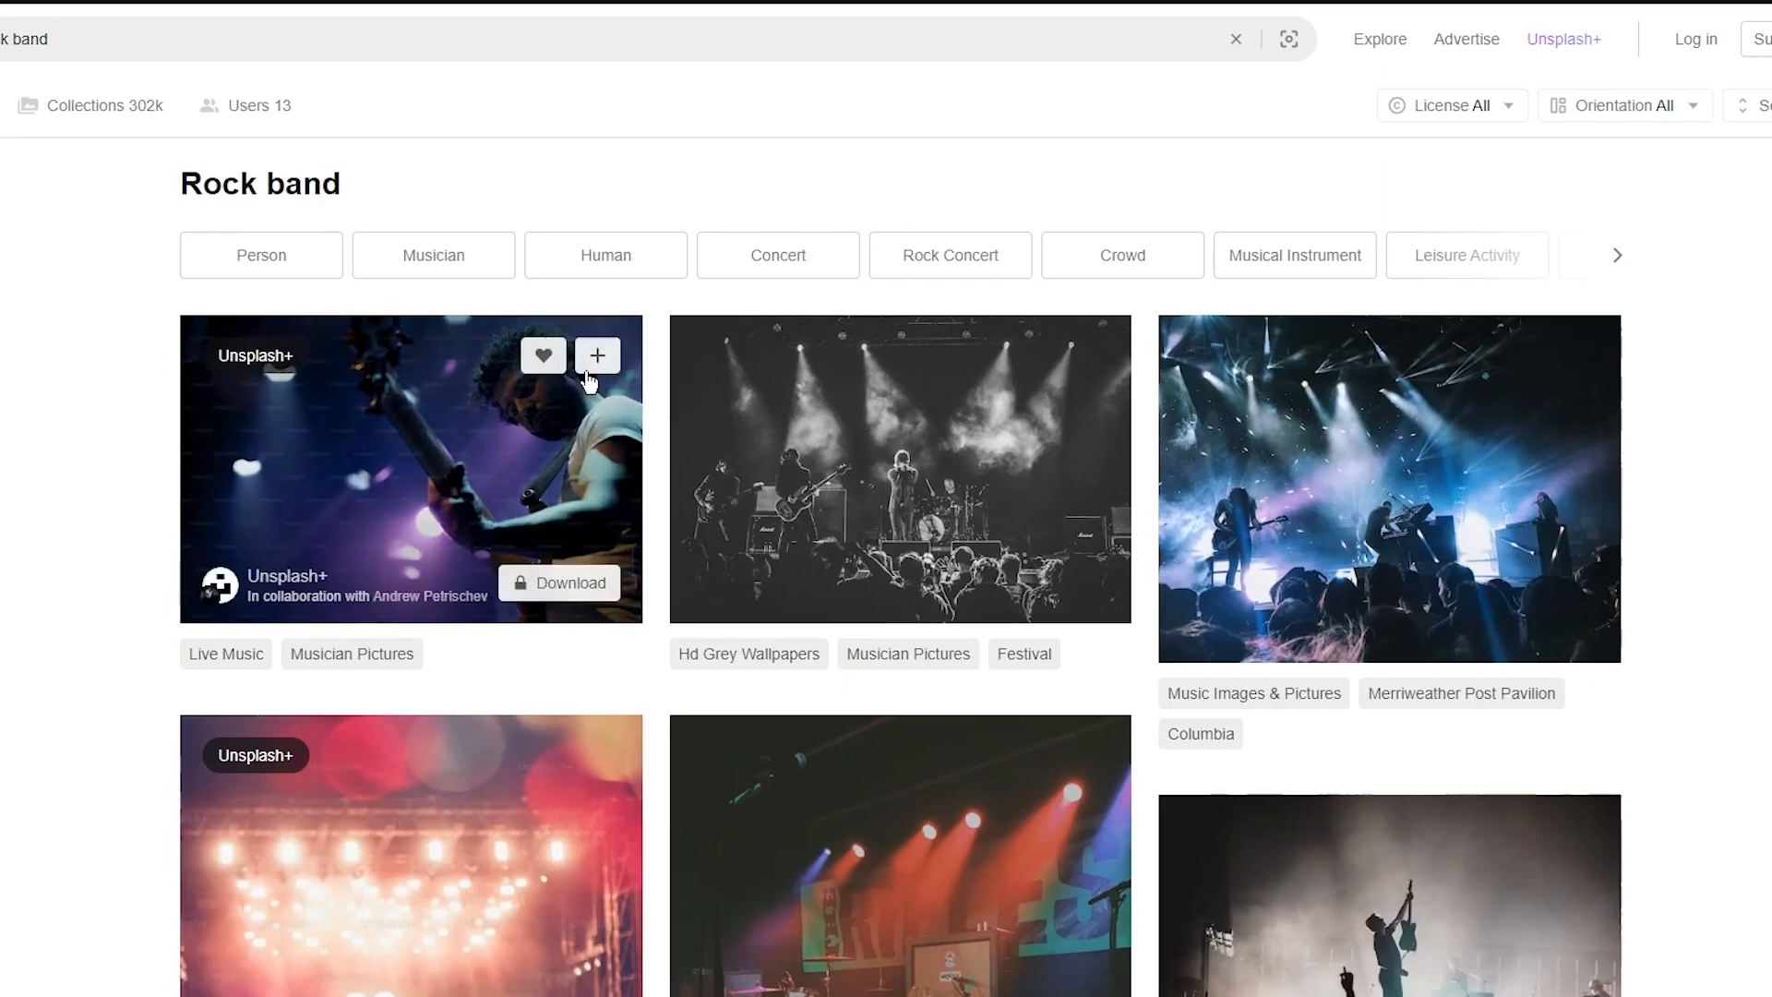
- Download the blue concert photo and the black-and-white stage photo from the results
scroll(1473, 365, "down", 5)
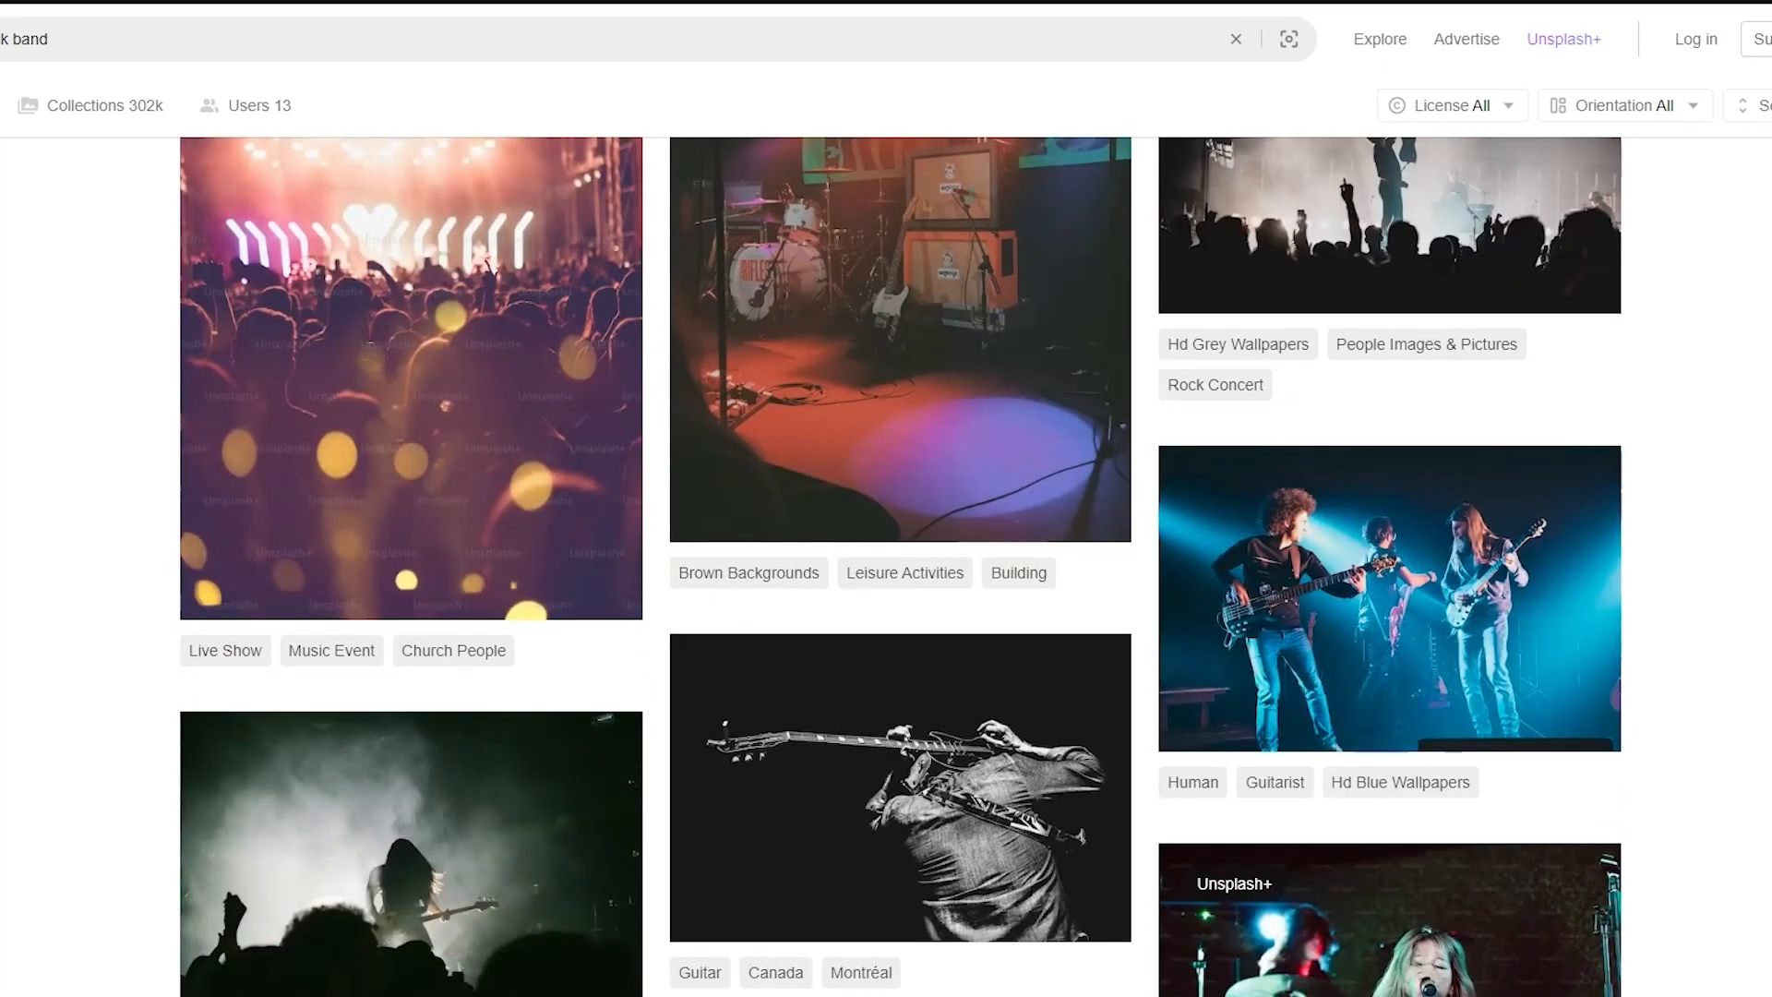
scroll(900, 567, "down", 2)
scroll(900, 566, "down", 5)
scroll(900, 567, "up", 15)
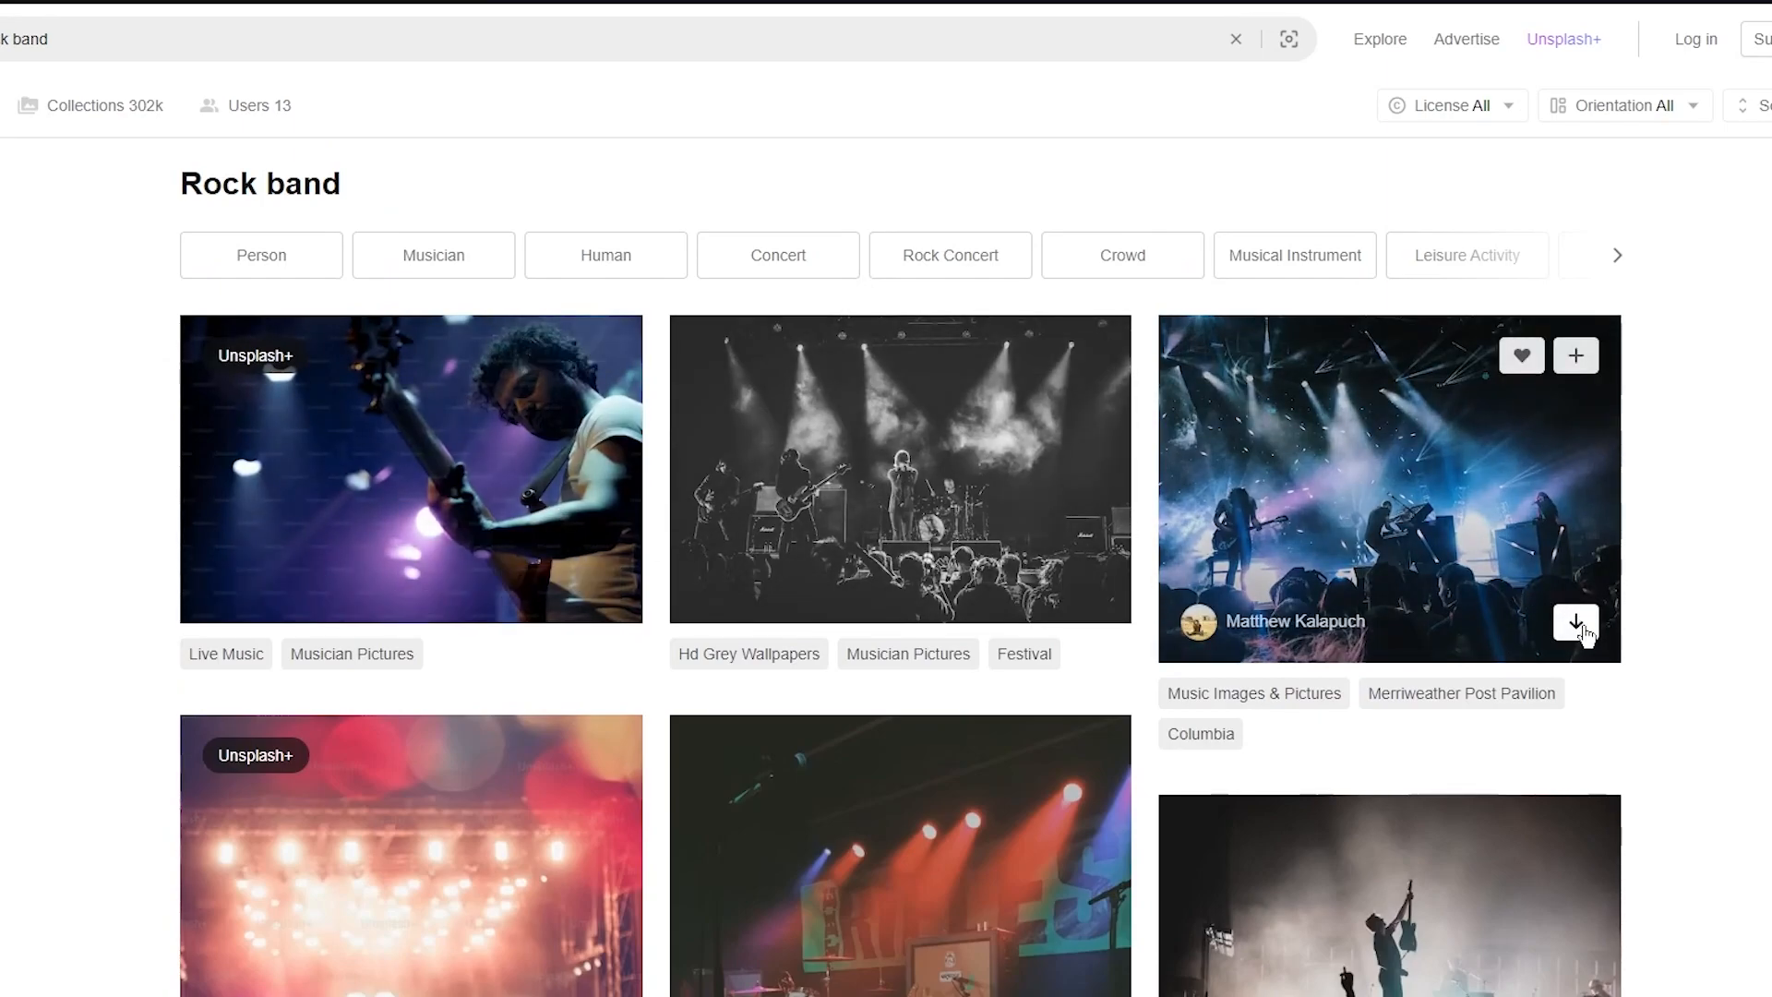
left_click(1579, 629)
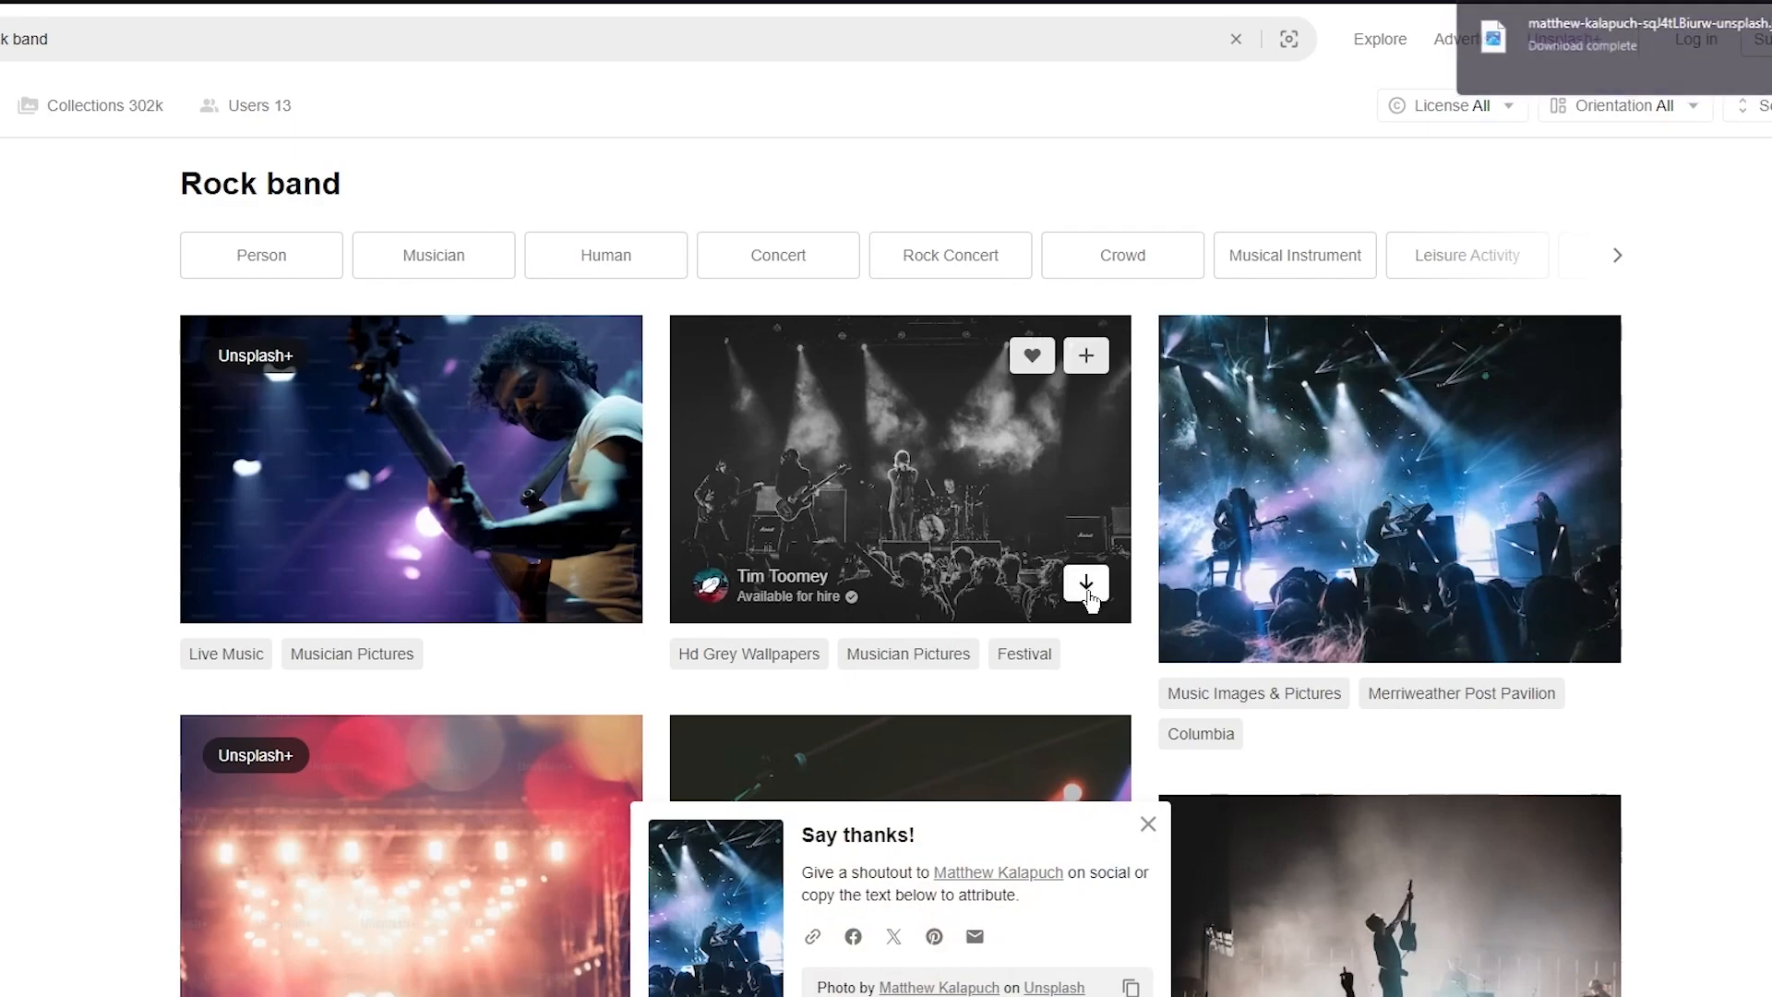
left_click(1088, 590)
scroll(1086, 581, "down", 5)
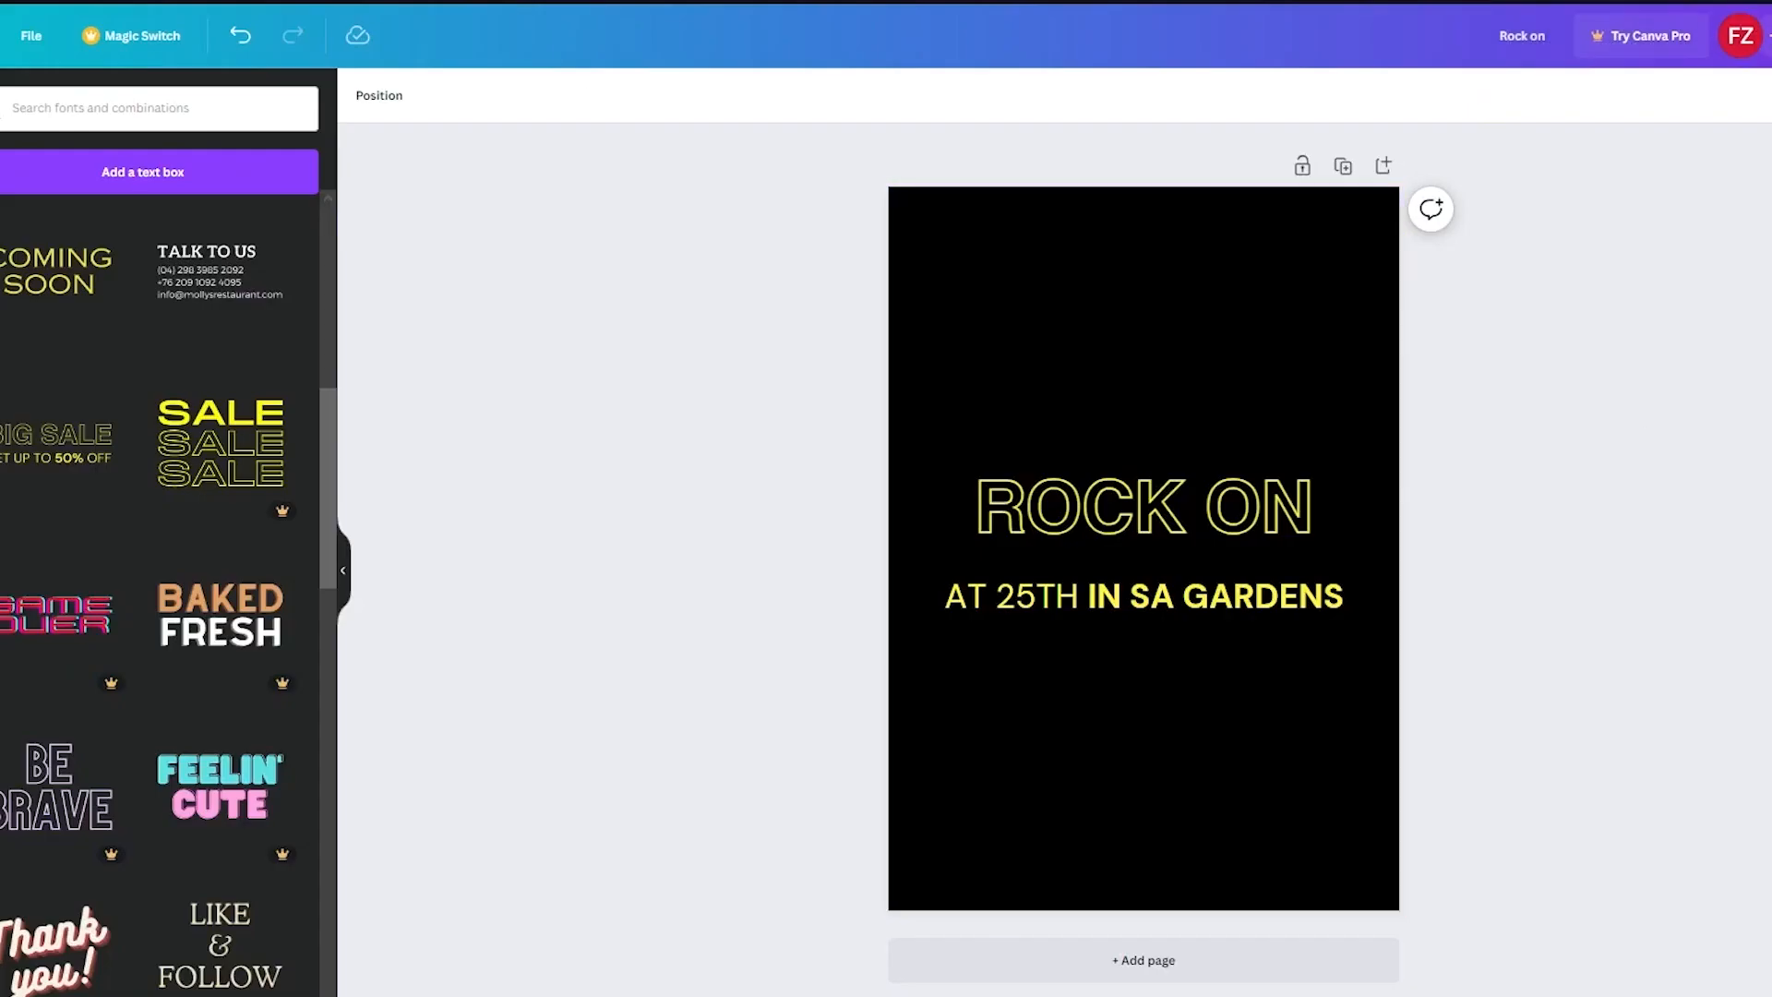
- Upload the black-and-white stage photo to Canva and place it across the poster's upper part
left_click_drag(1625, 87, 202, 510)
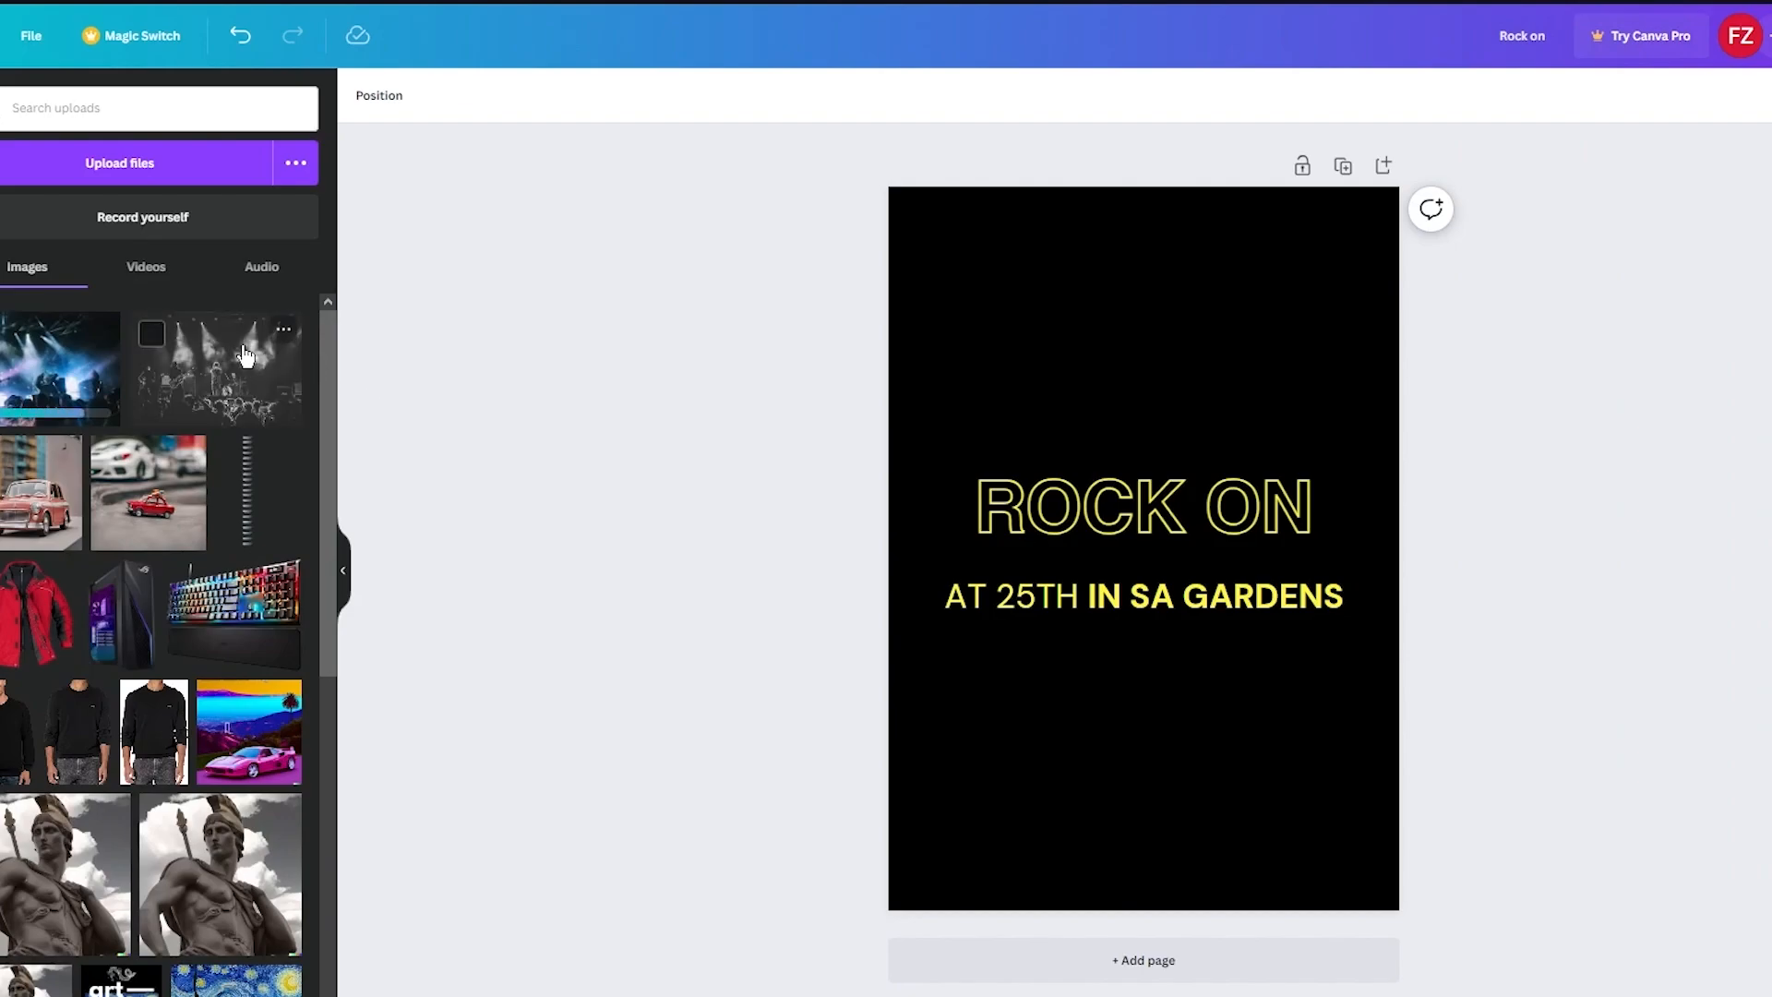
left_click_drag(231, 360, 1172, 383)
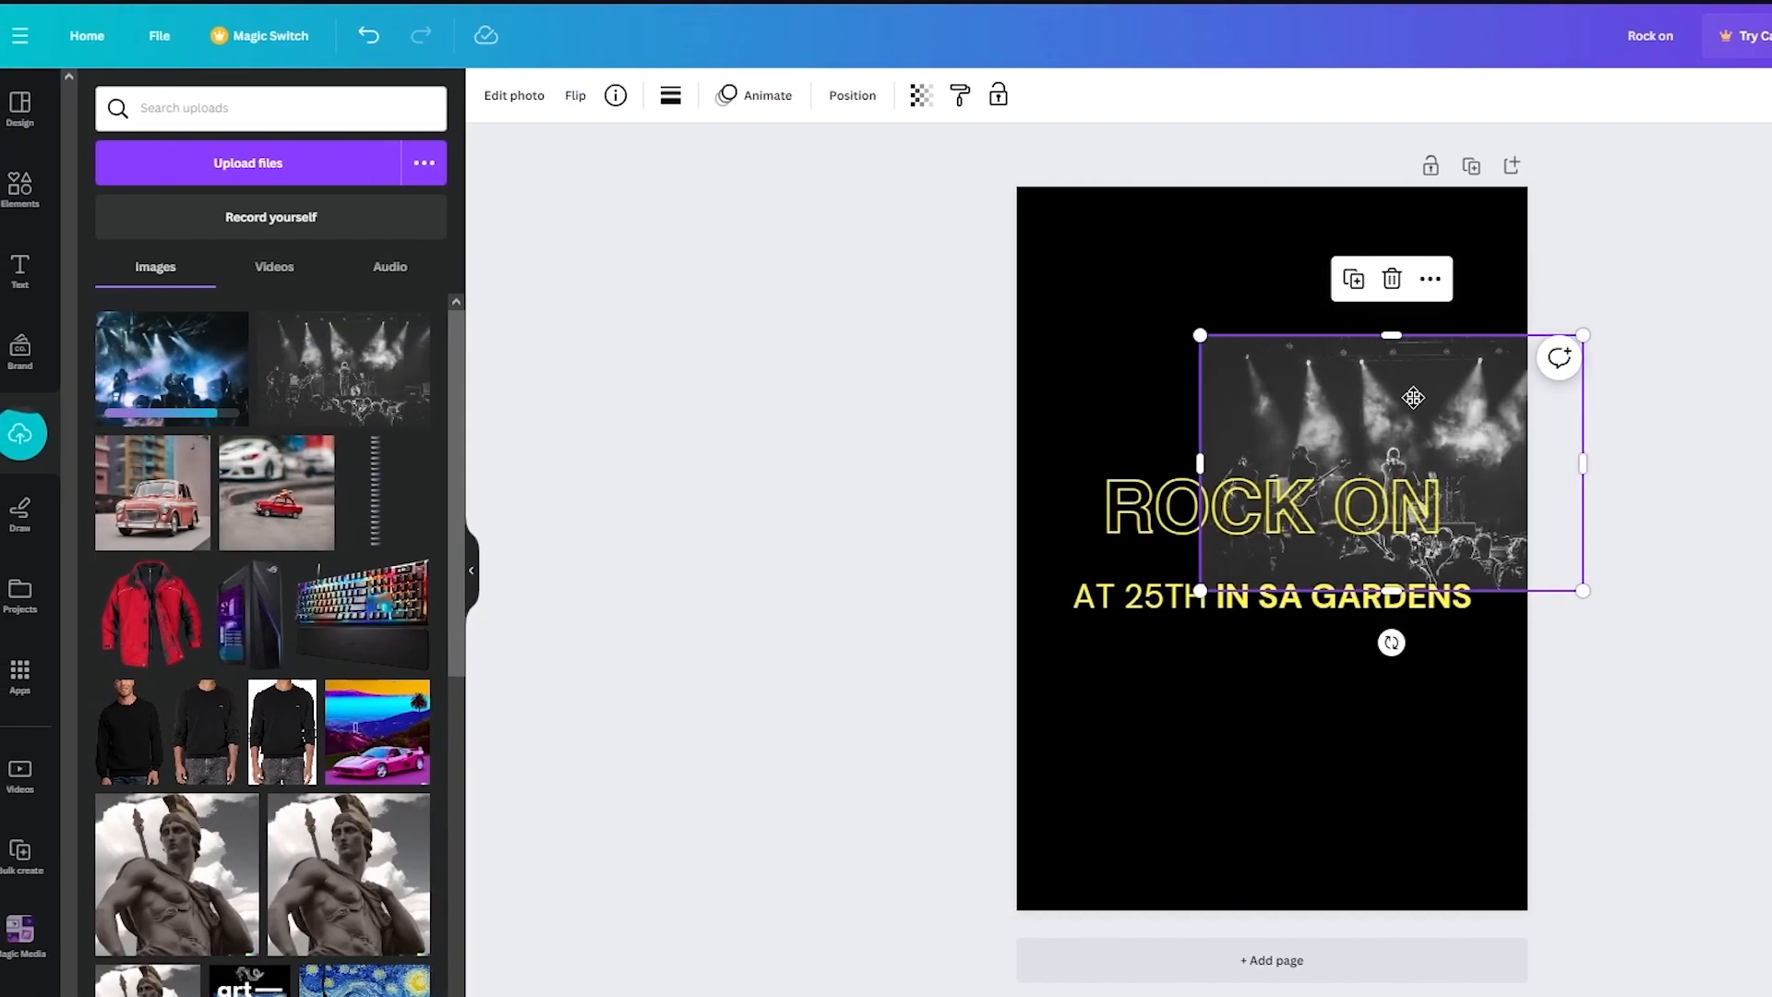
left_click_drag(1413, 397, 1293, 469)
left_click_drag(1461, 406, 1745, 110)
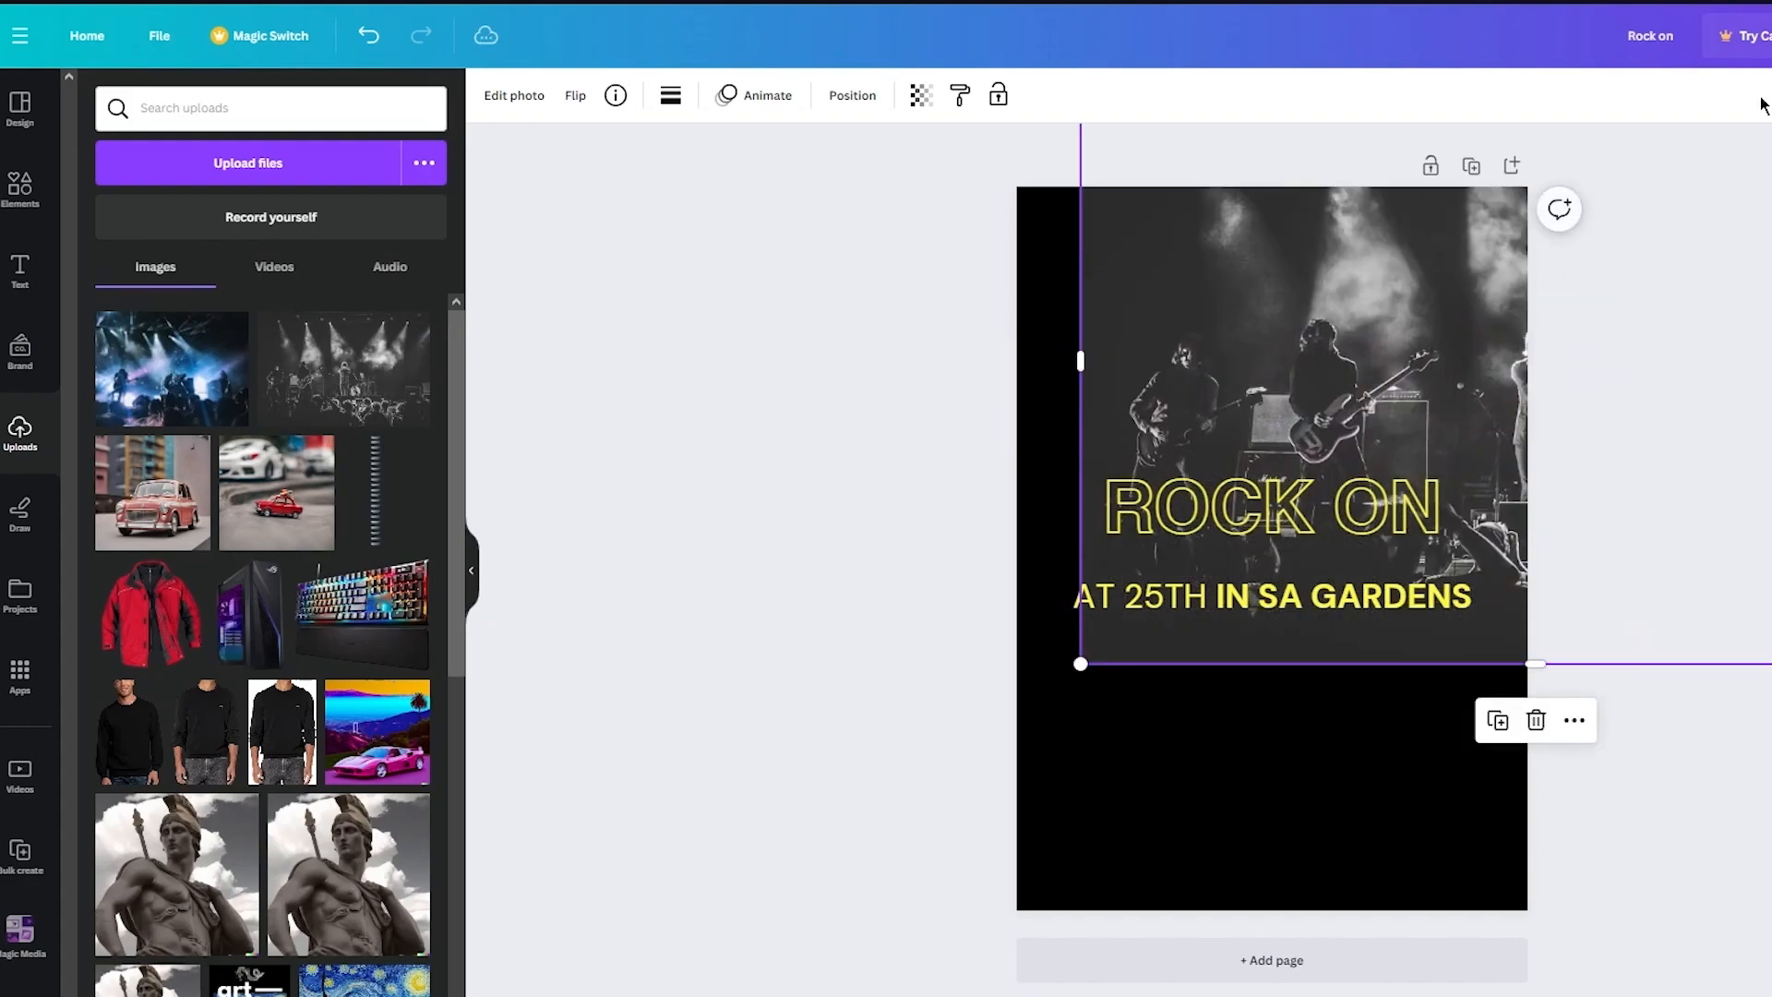
left_click_drag(1081, 657, 1103, 826)
left_click_drag(1429, 357, 1210, 393)
left_click_drag(1733, 720, 1290, 419)
left_click_drag(1220, 326, 1415, 466)
left_click_drag(1485, 558, 1686, 691)
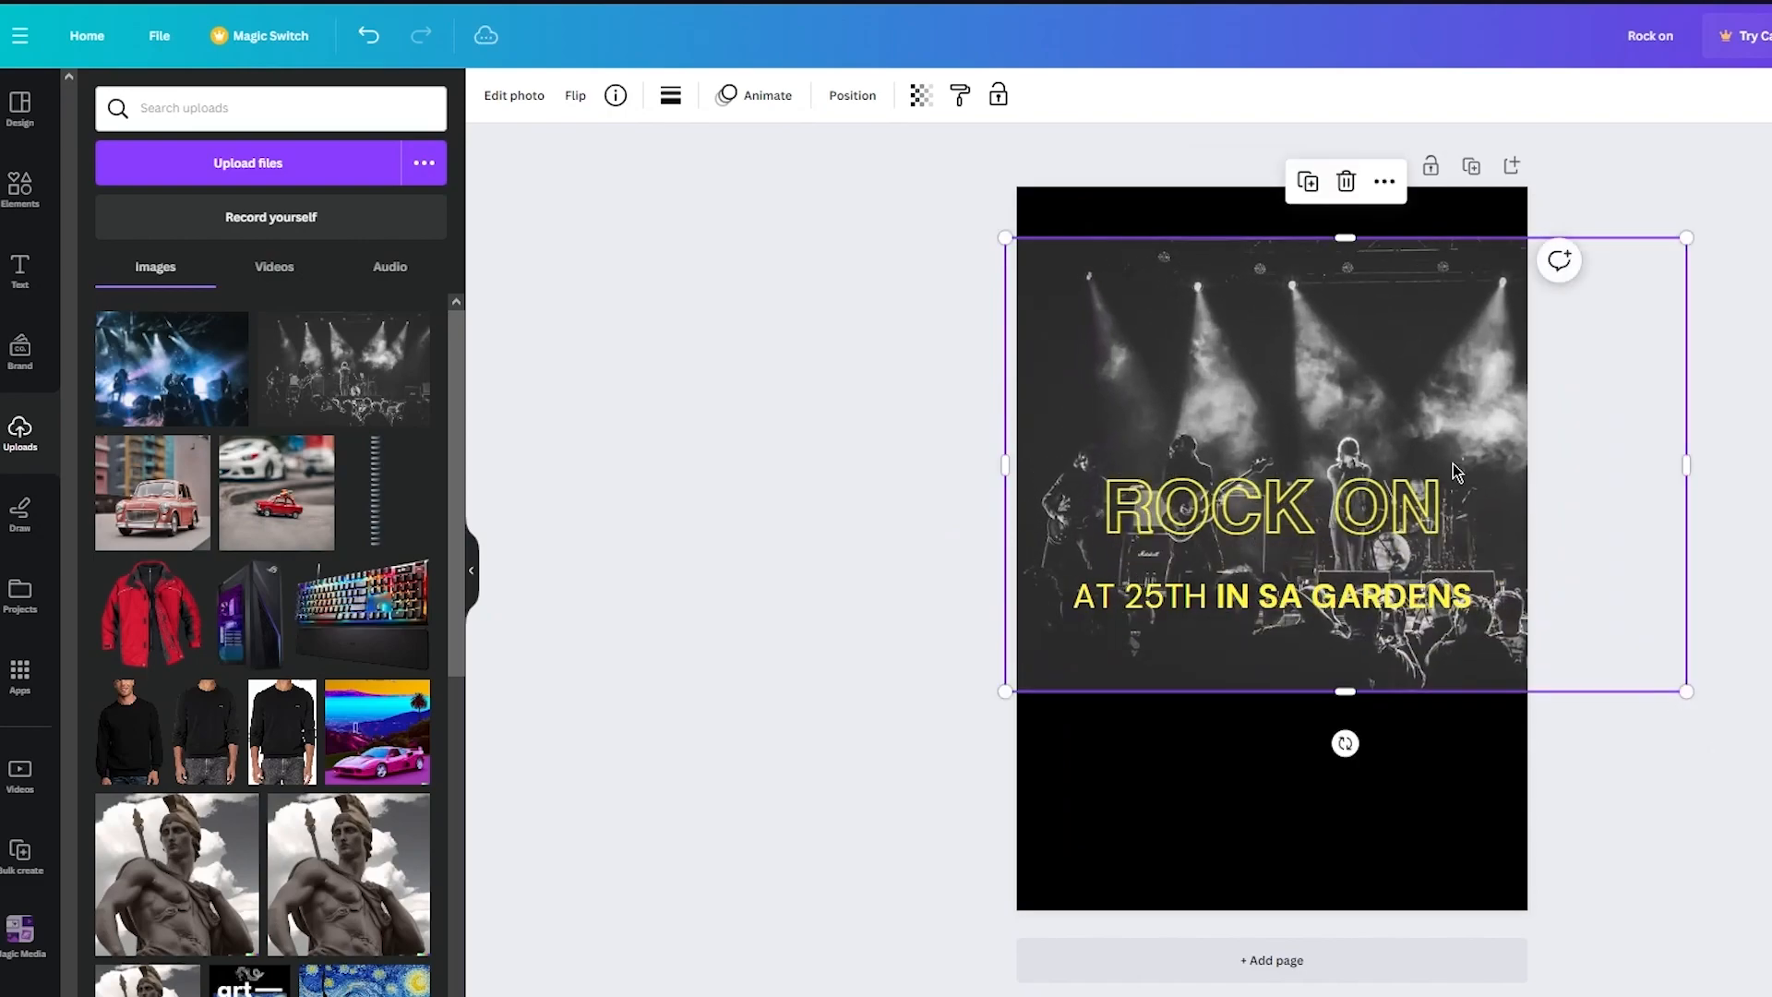
left_click_drag(1426, 420, 1360, 362)
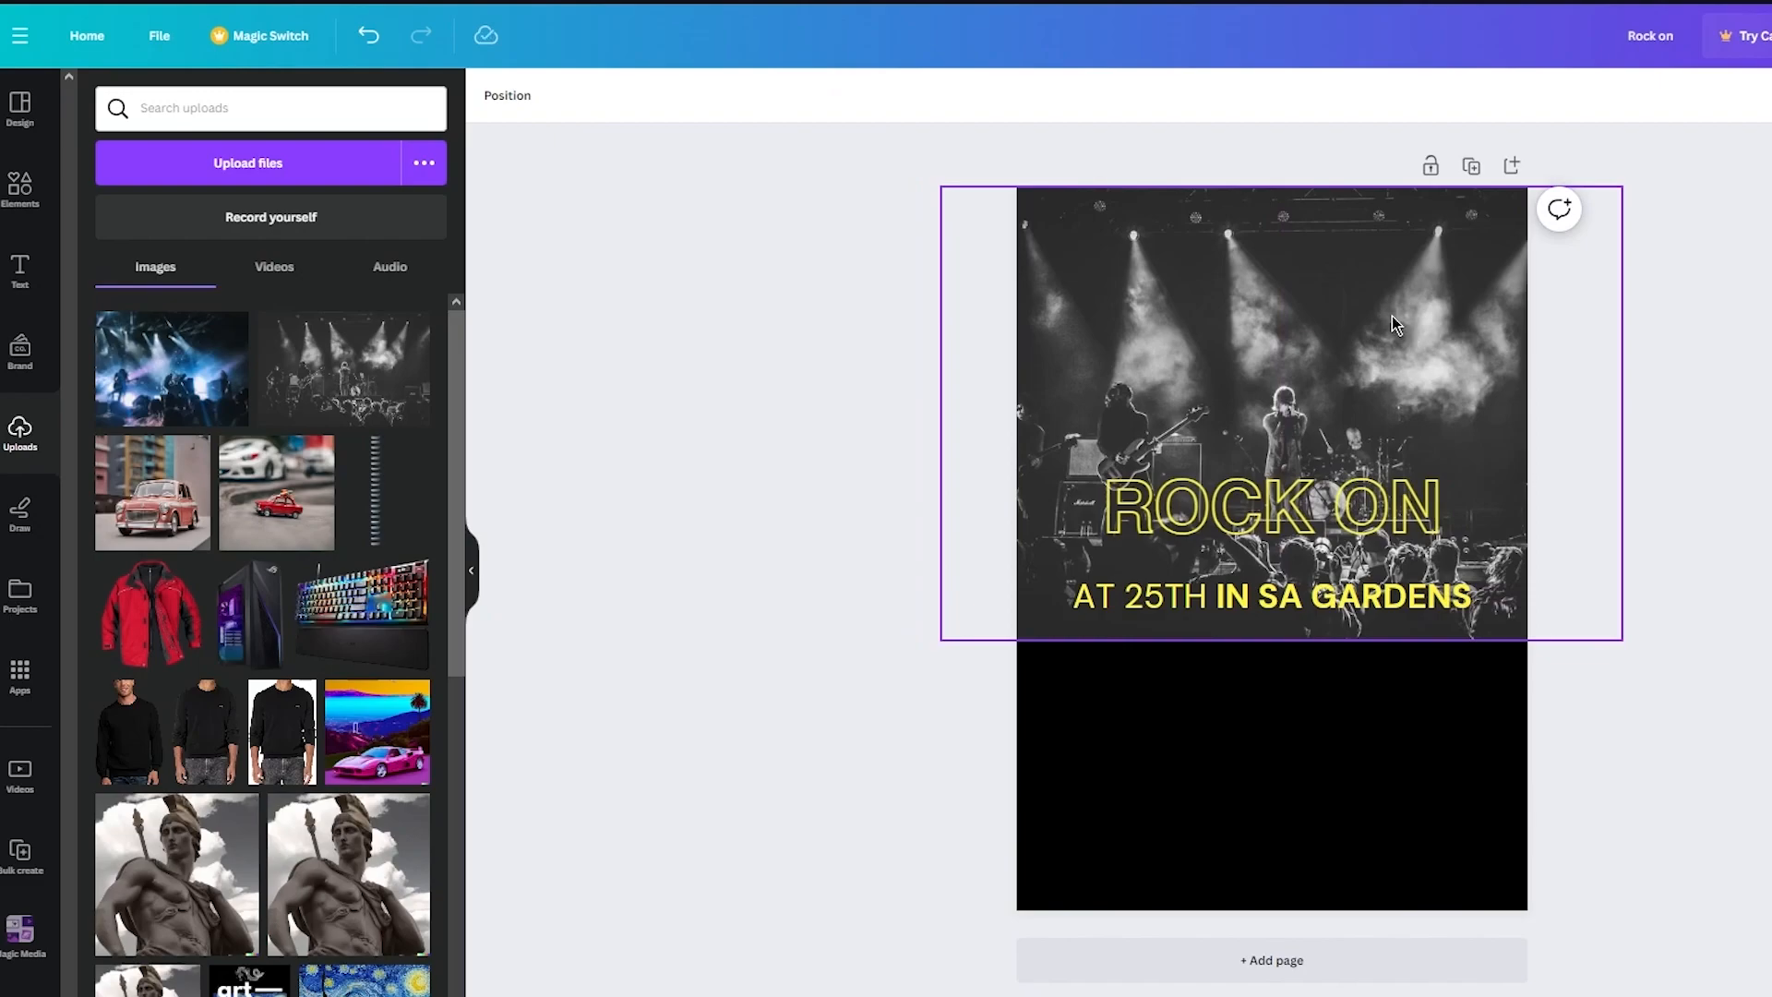
- Set the photo's transparency to 47
left_click(919, 95)
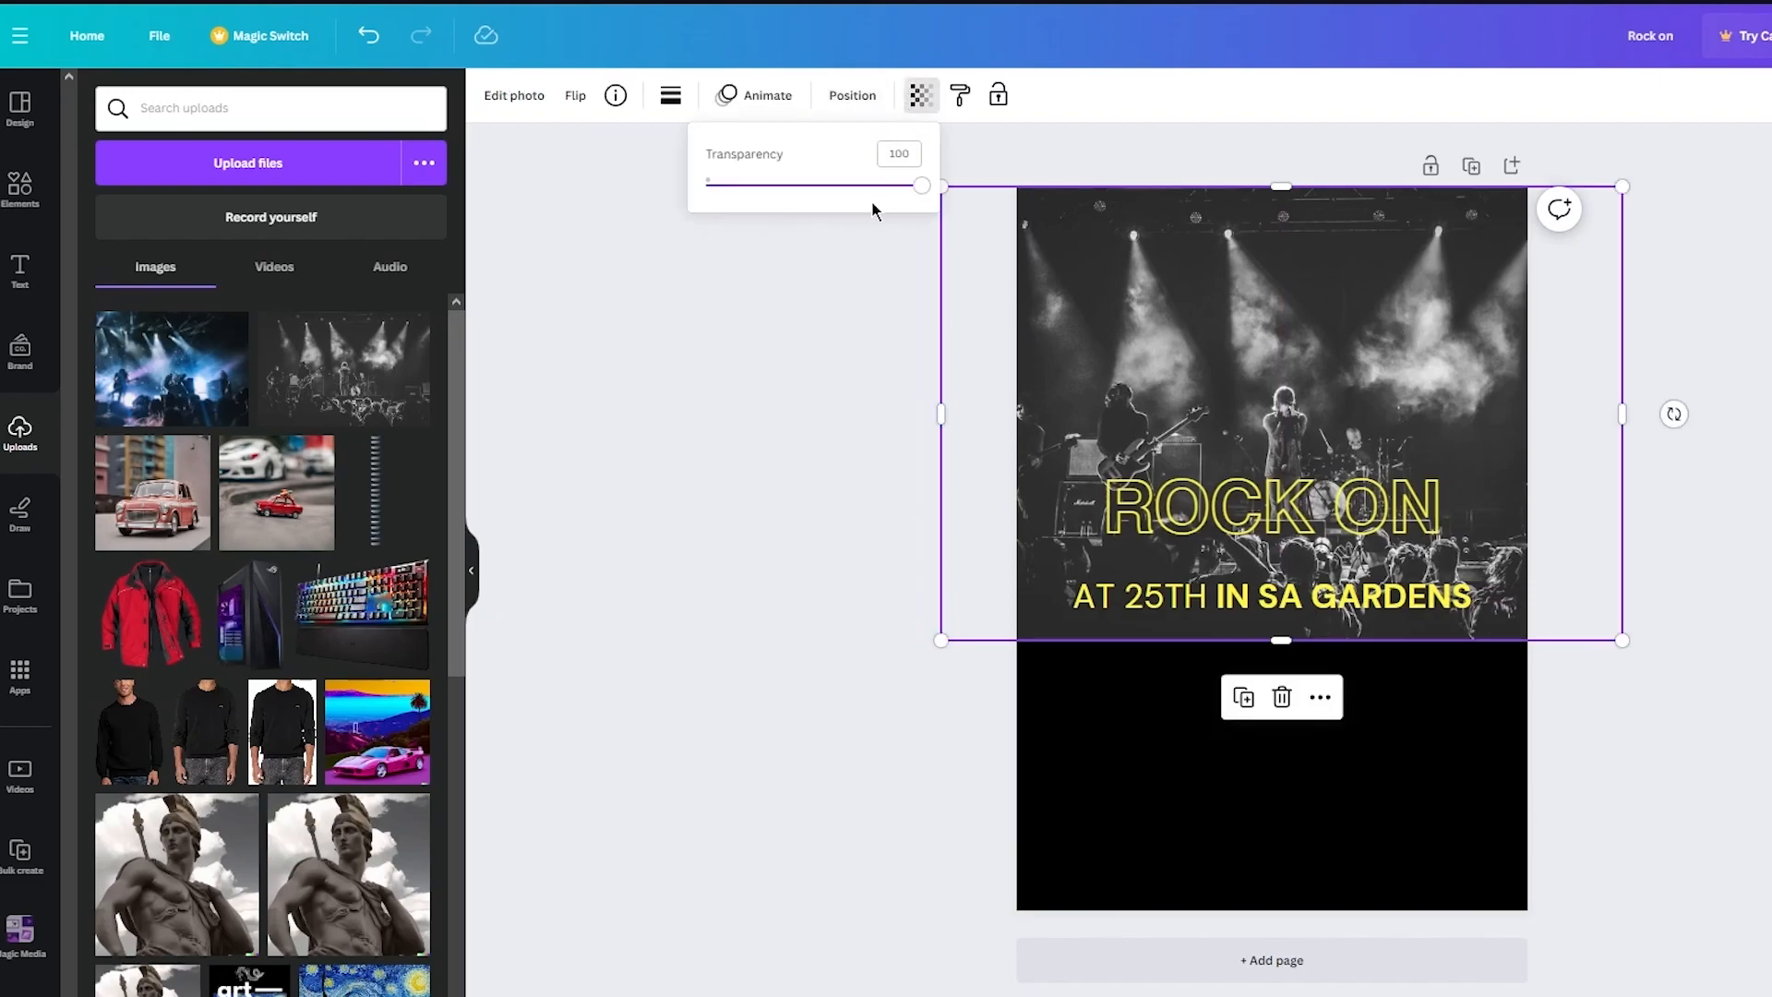
left_click_drag(868, 191, 843, 343)
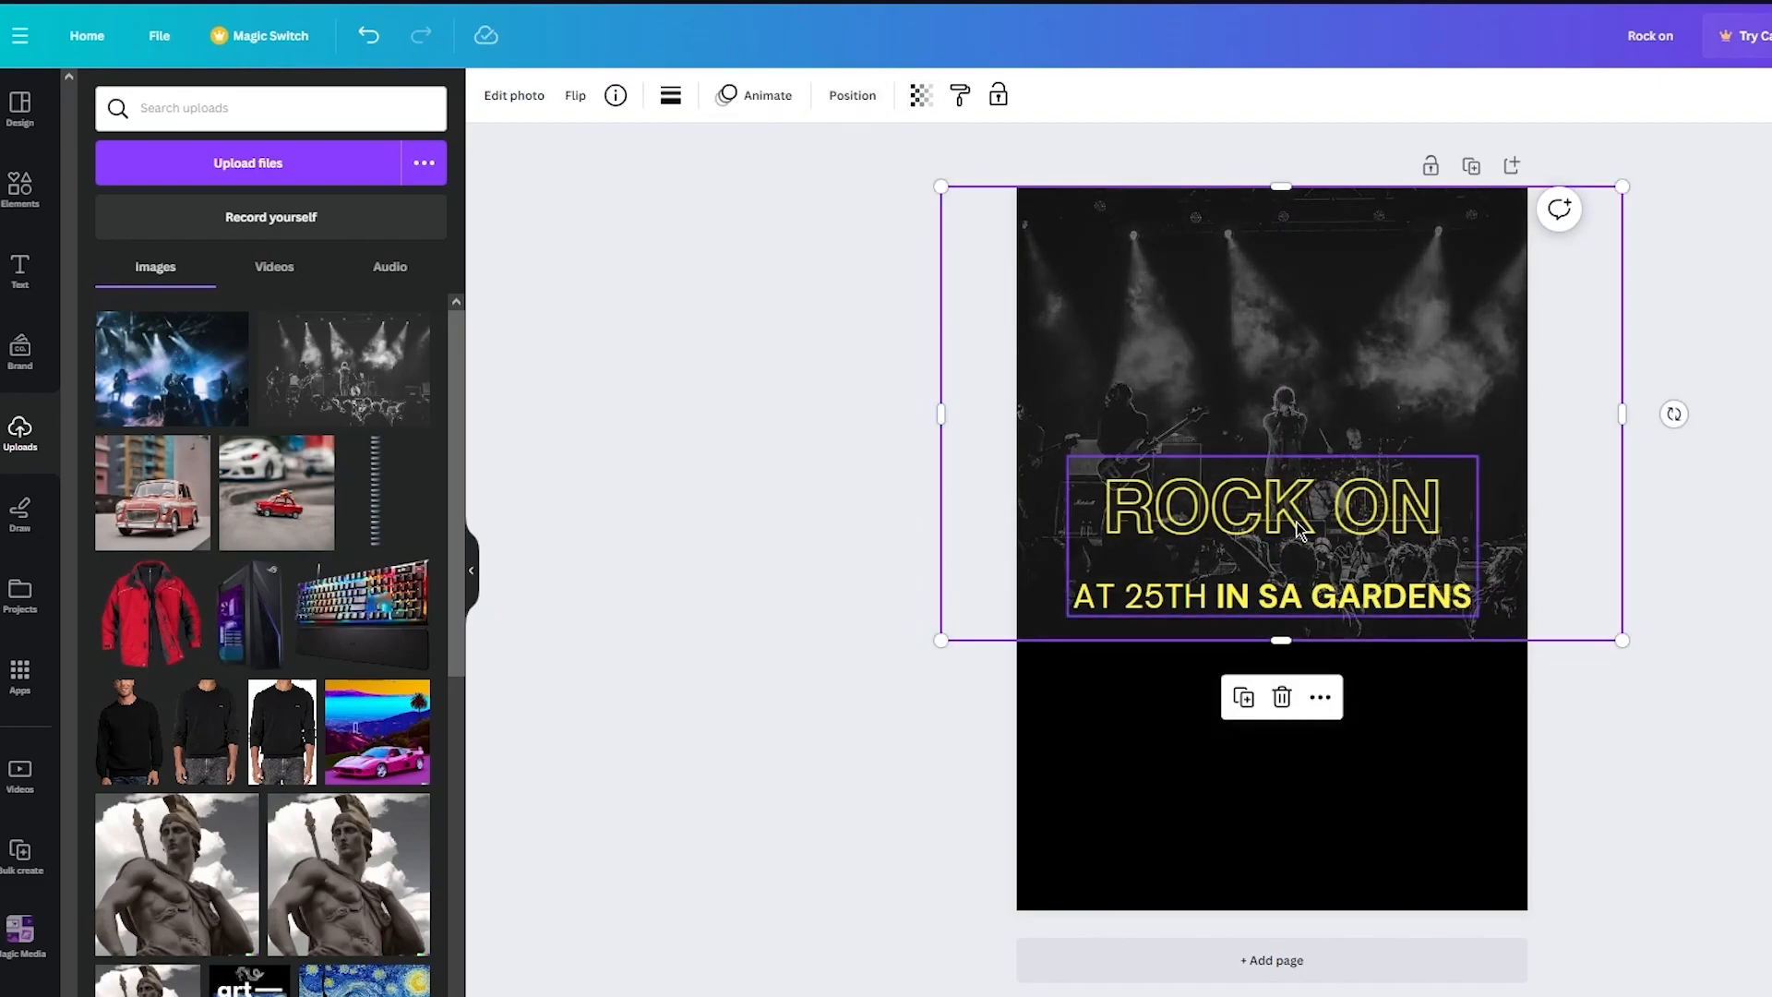
- Move the title text block down below the photo
left_click(1381, 529)
left_click_drag(1381, 529, 1334, 661)
- Lower the stage photo's transparency slightly with the transparency slider
left_click(1486, 447)
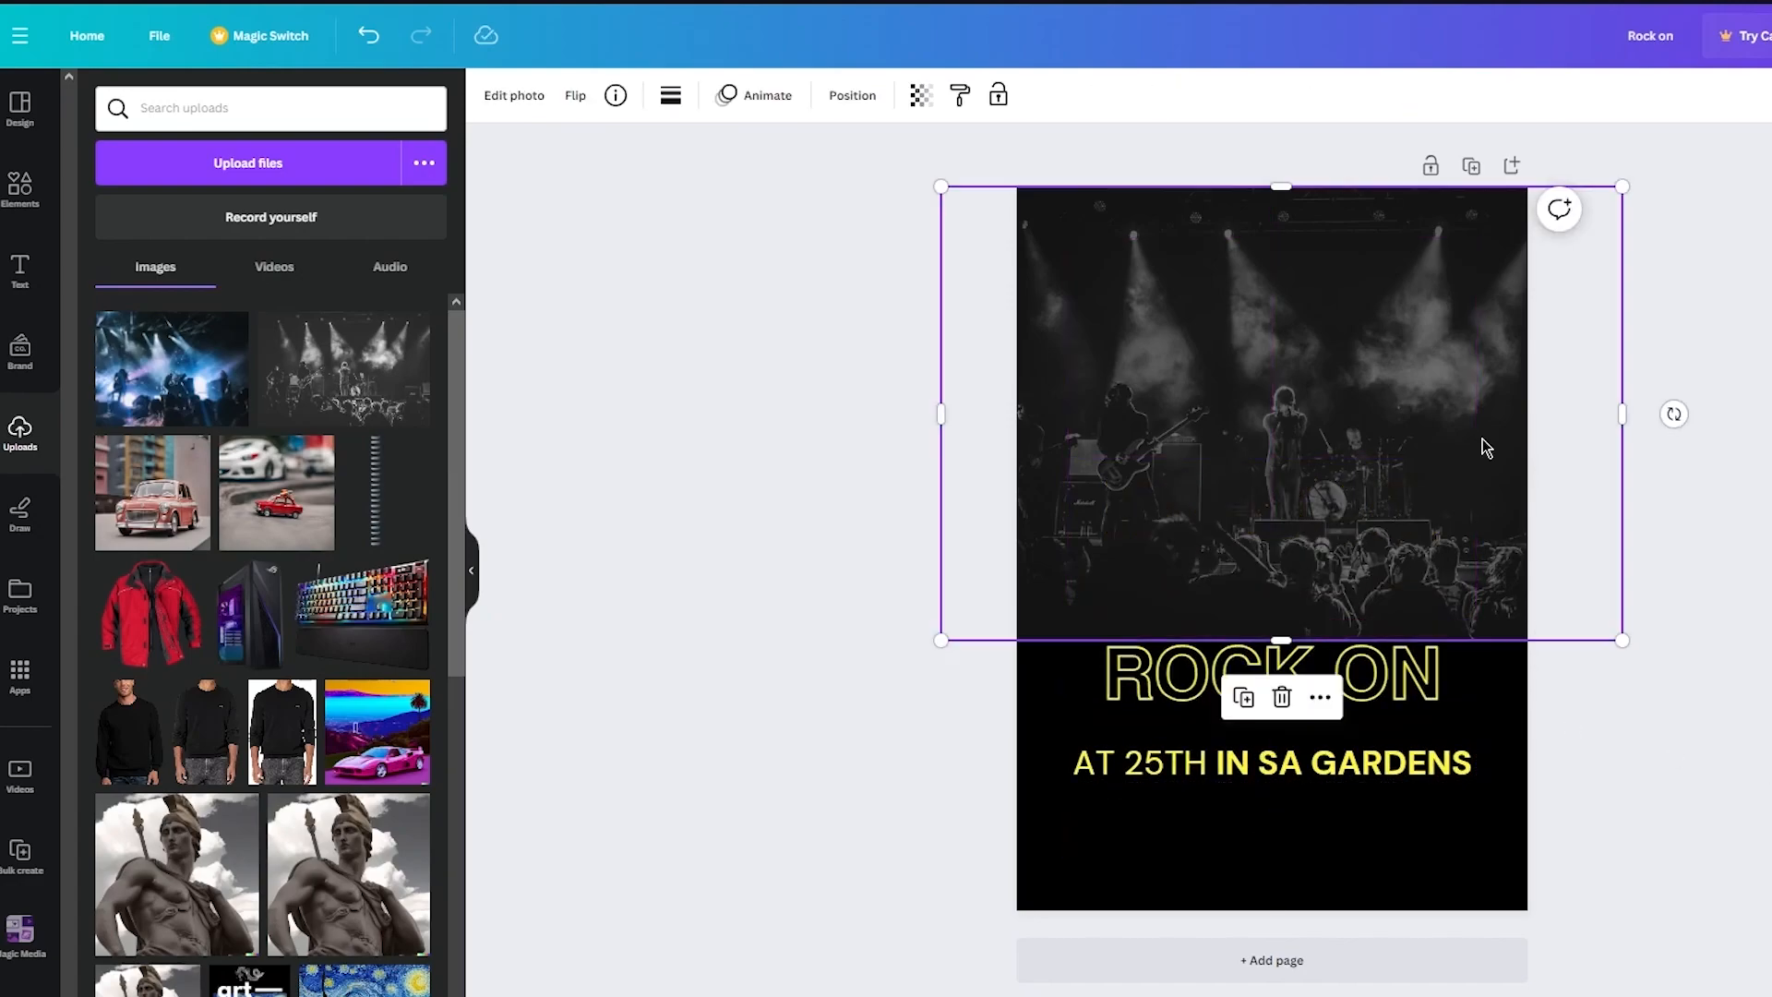
left_click(918, 95)
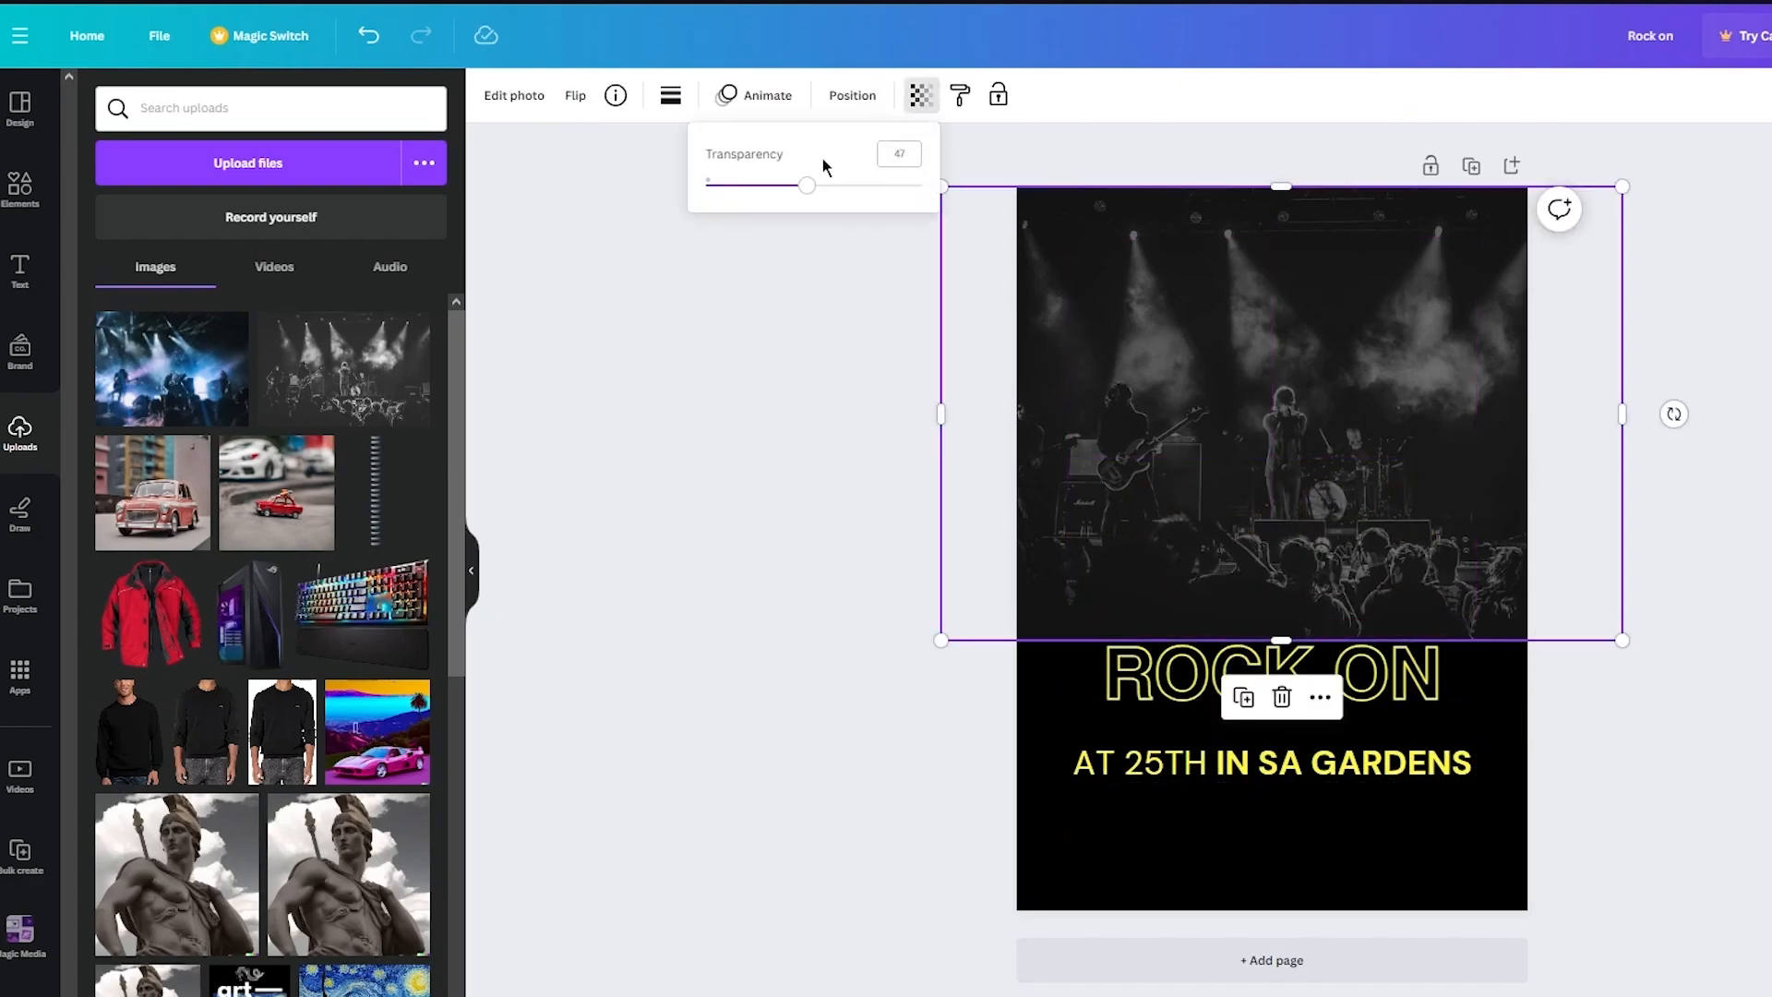
left_click_drag(796, 192, 787, 191)
left_click(831, 369)
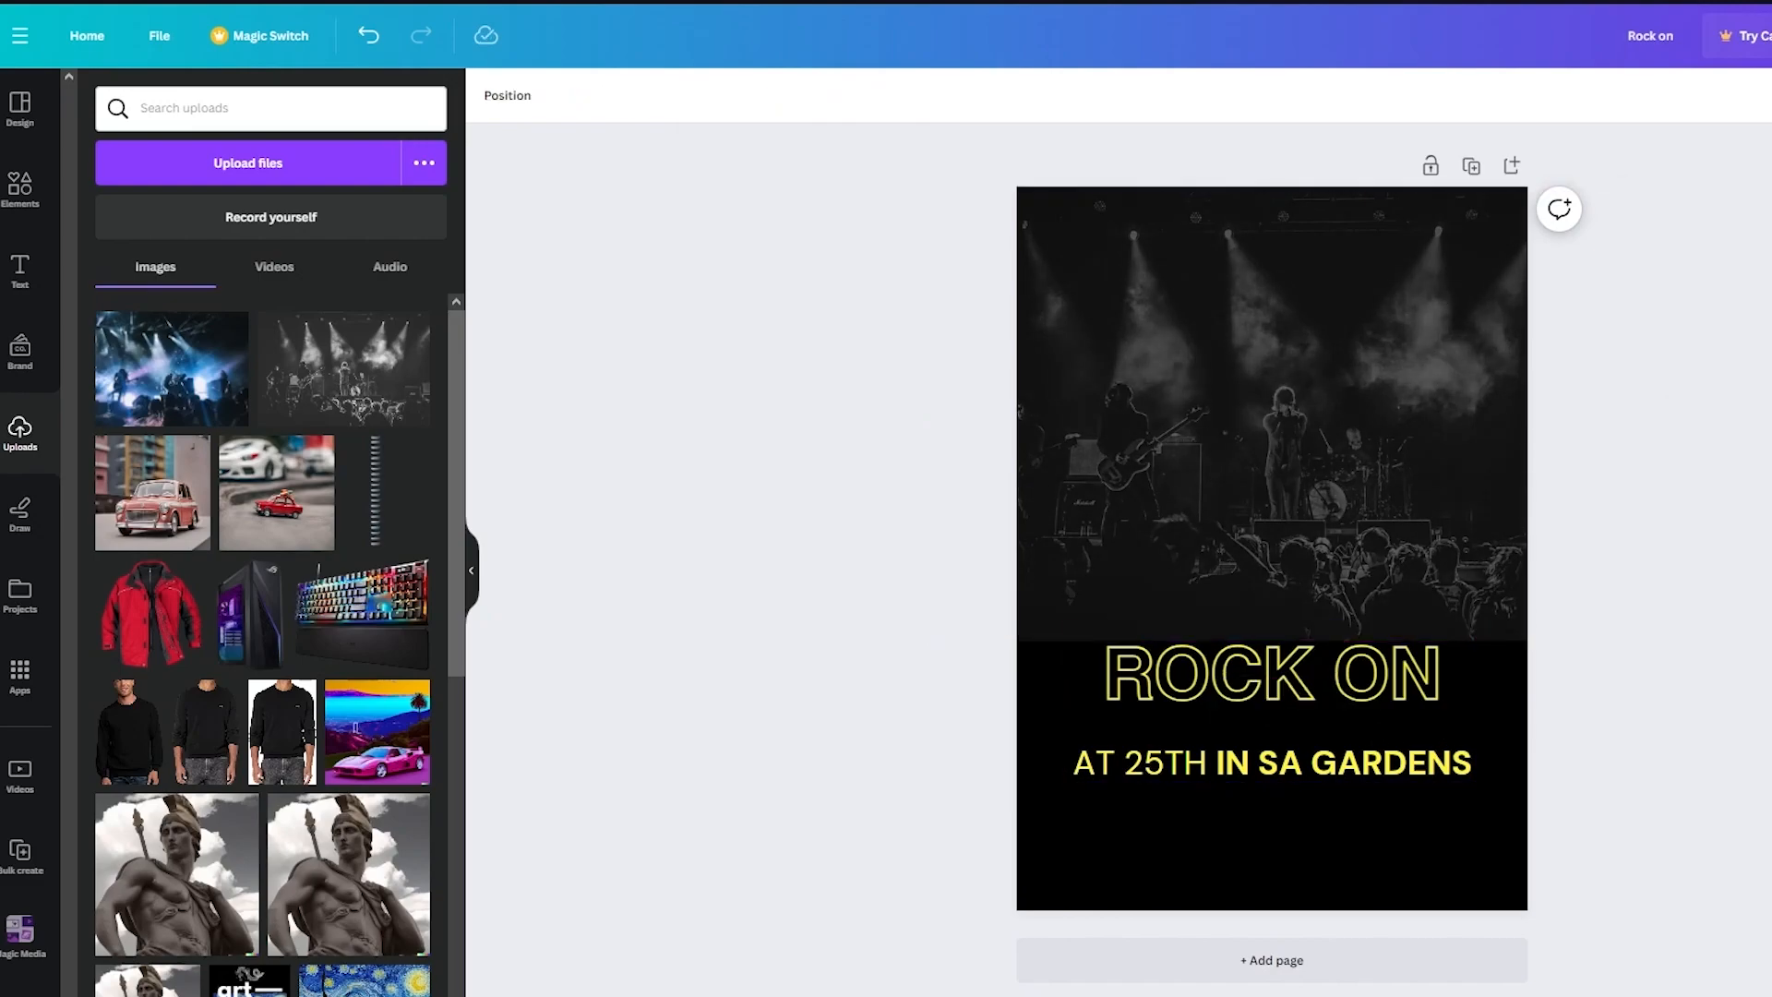
- Shift the stage photo slightly up and move the title text block up onto the photo's lower edge
left_click(1442, 406)
left_click_drag(1443, 406, 1442, 385)
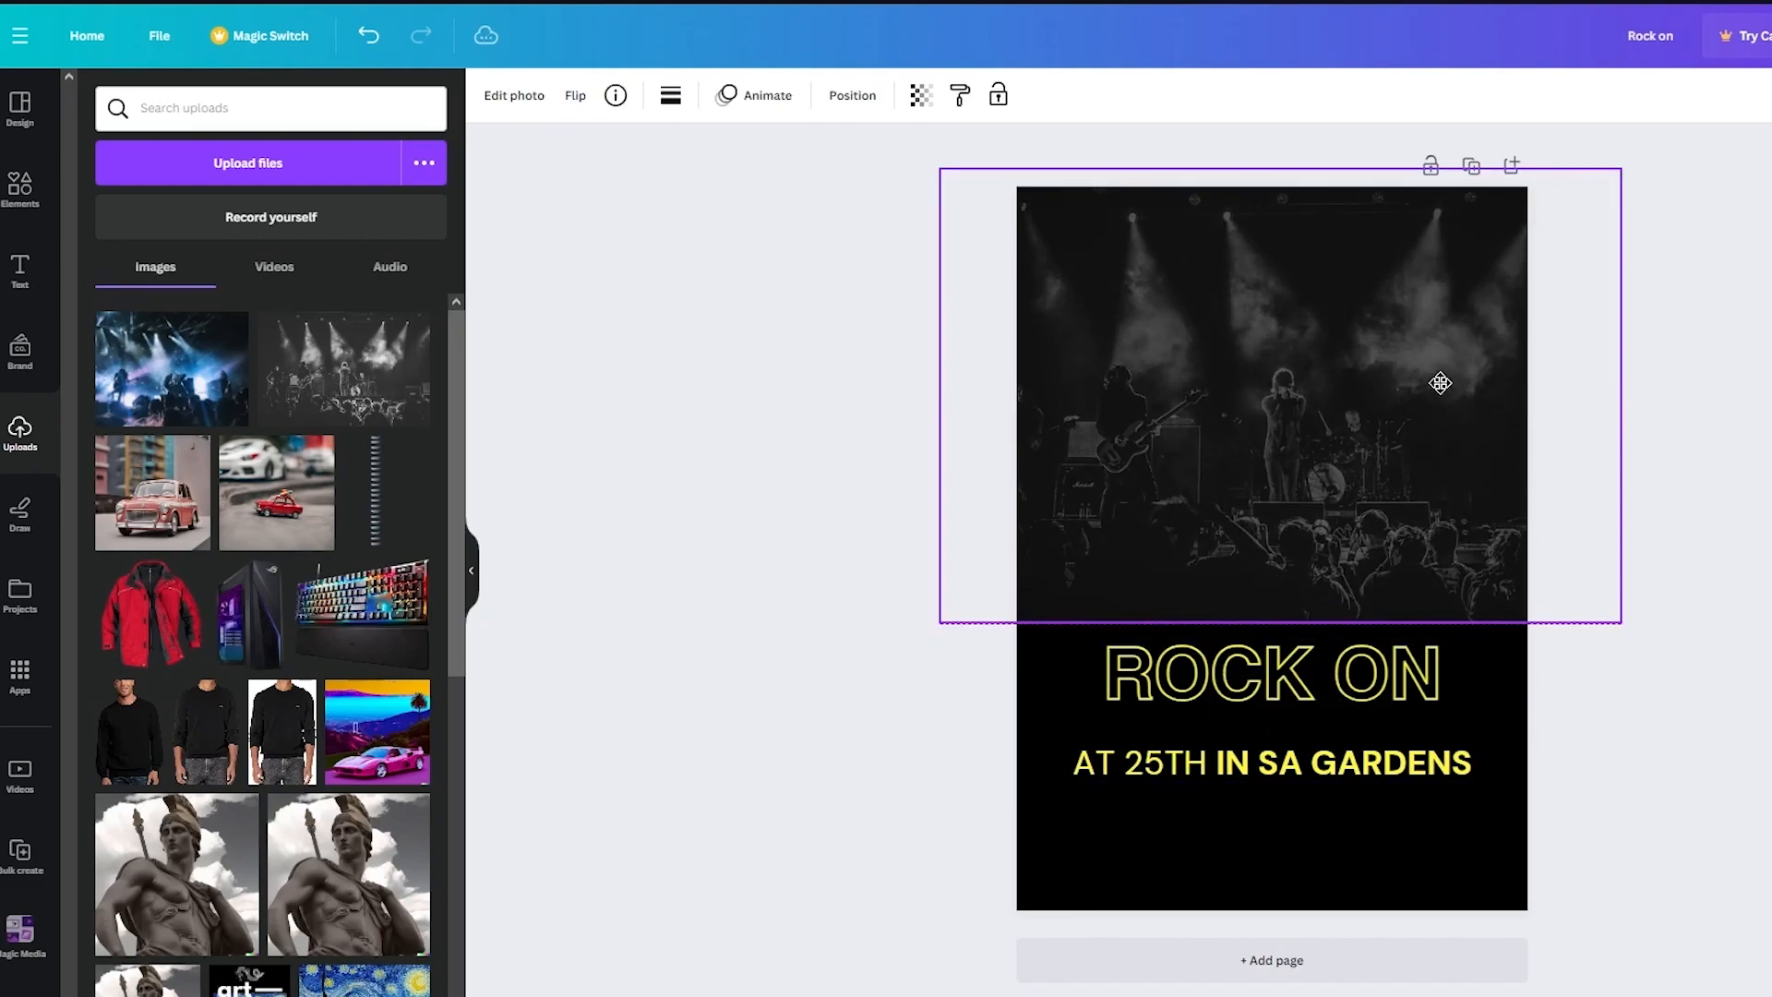
key("Escape")
left_click_drag(1338, 720, 1345, 642)
left_click(1629, 699)
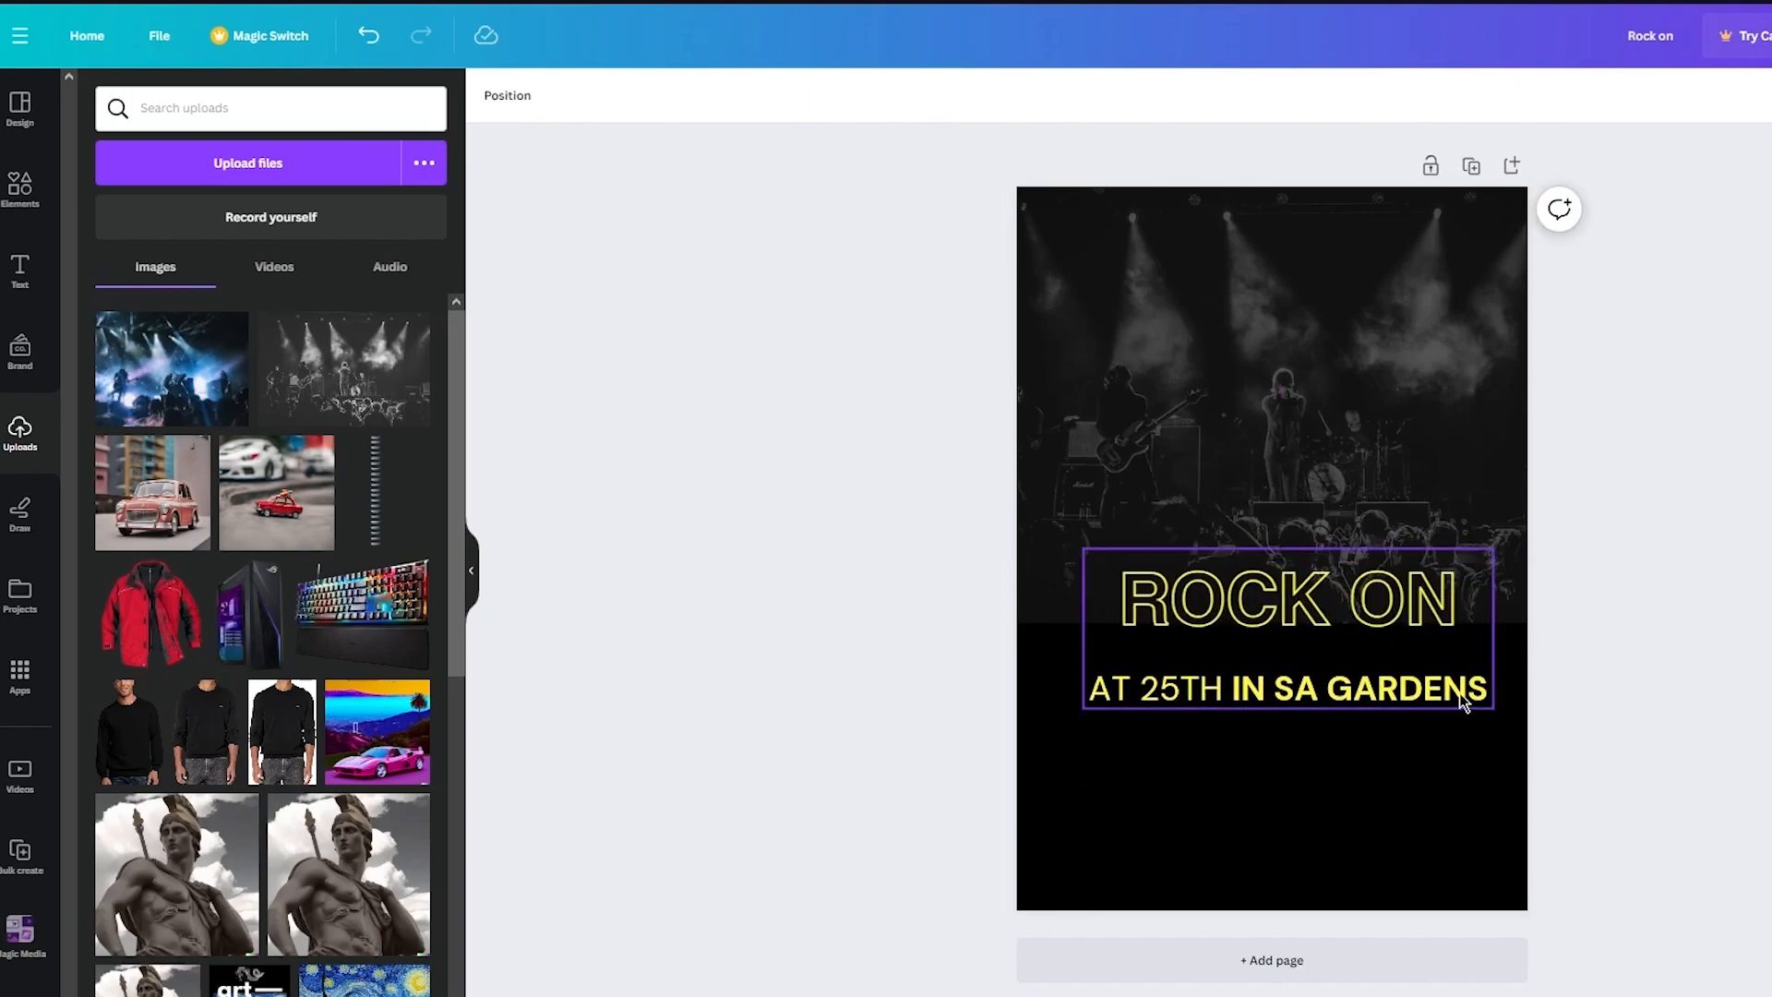
- Add the blue concert photo from uploads and size it to cover the poster's lower part
left_click(117, 333)
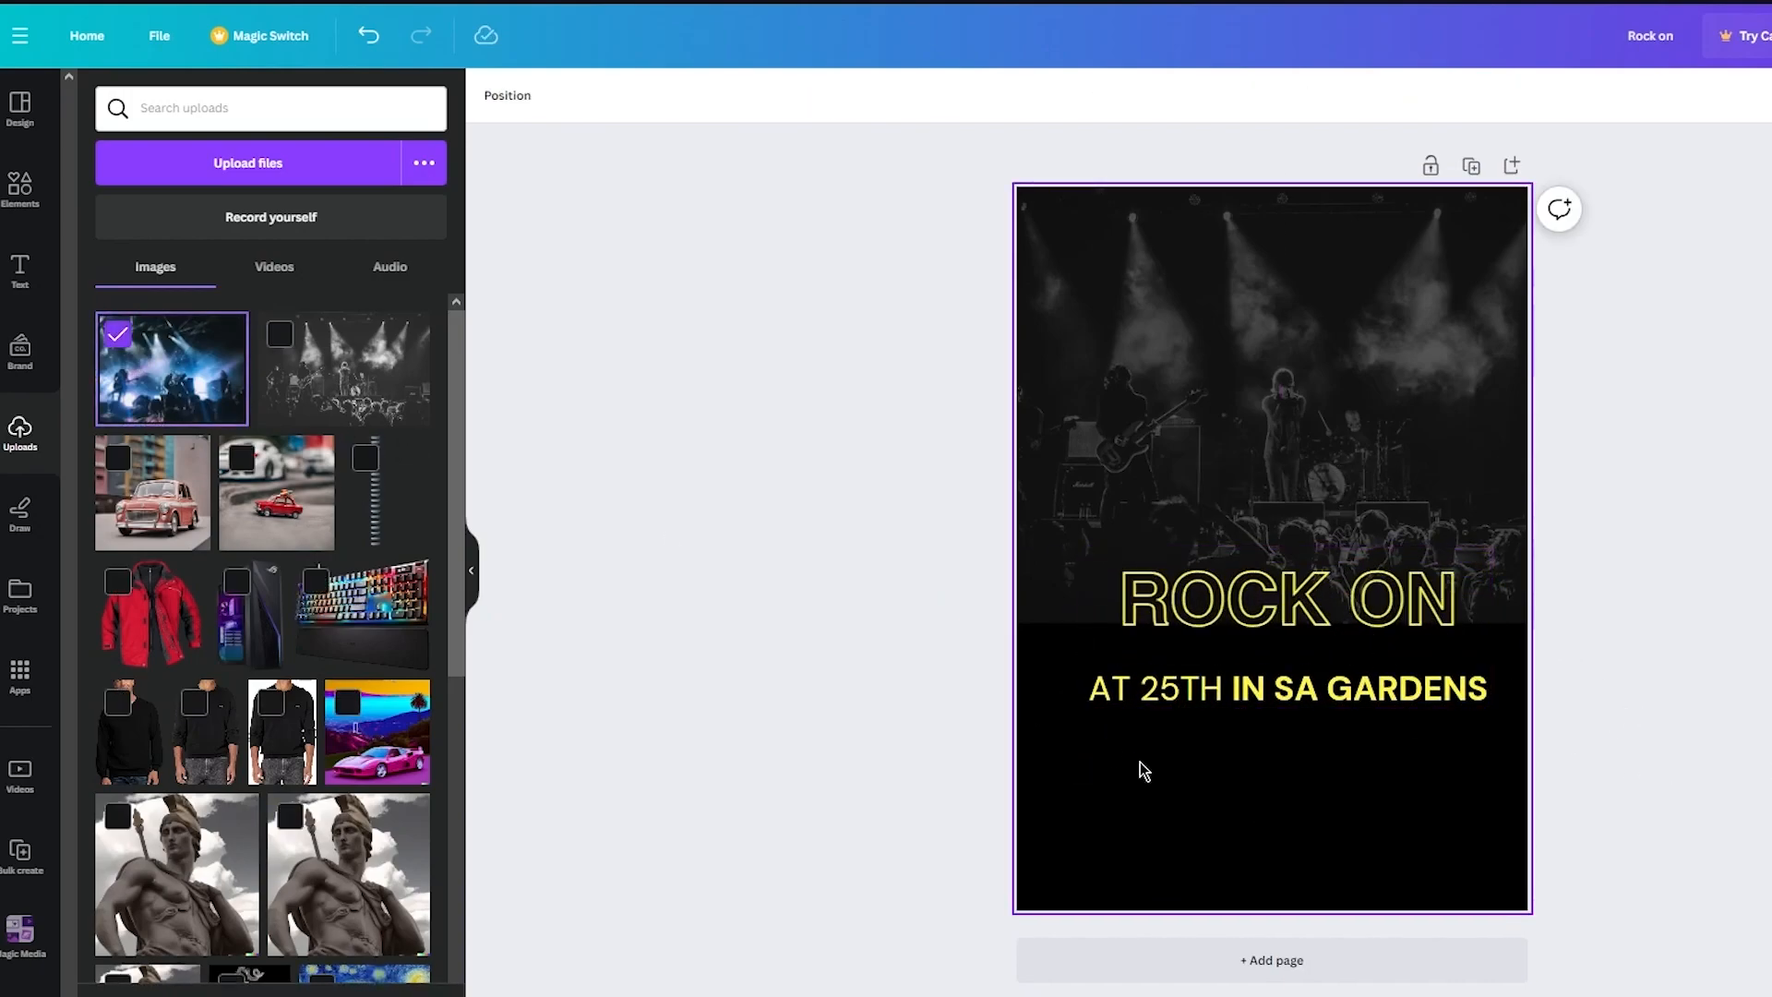
left_click(117, 334)
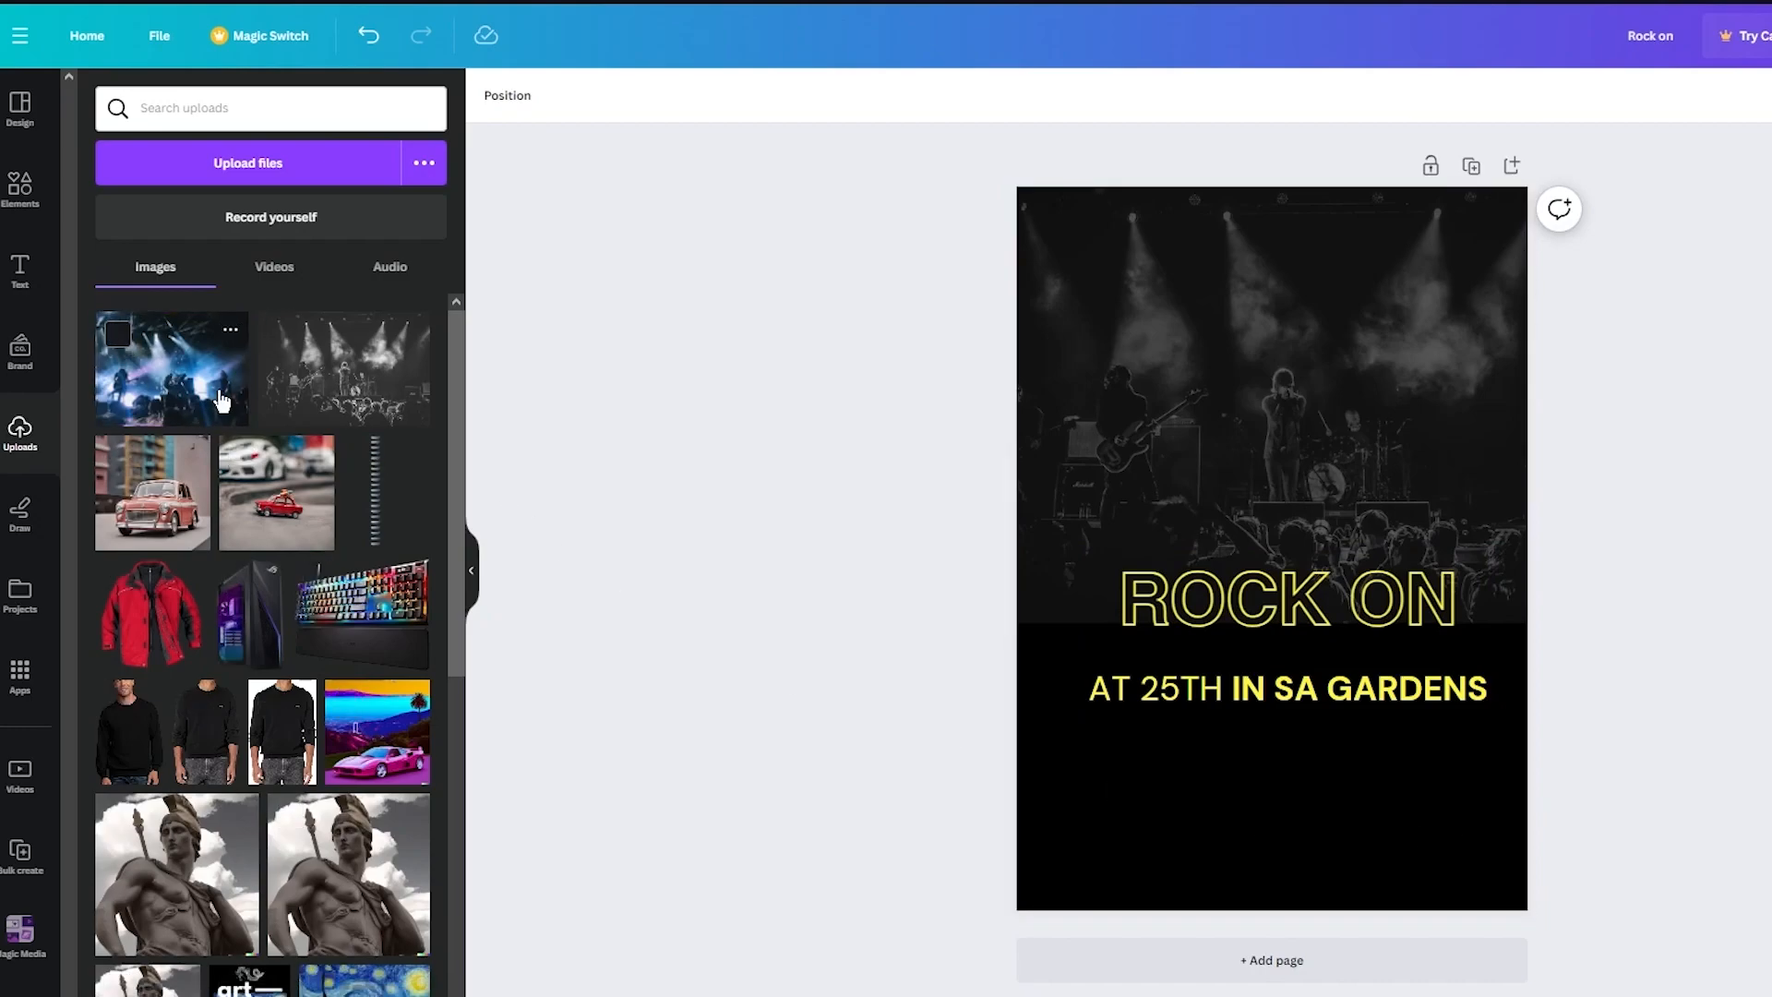
left_click(219, 395)
left_click_drag(1323, 494, 1289, 830)
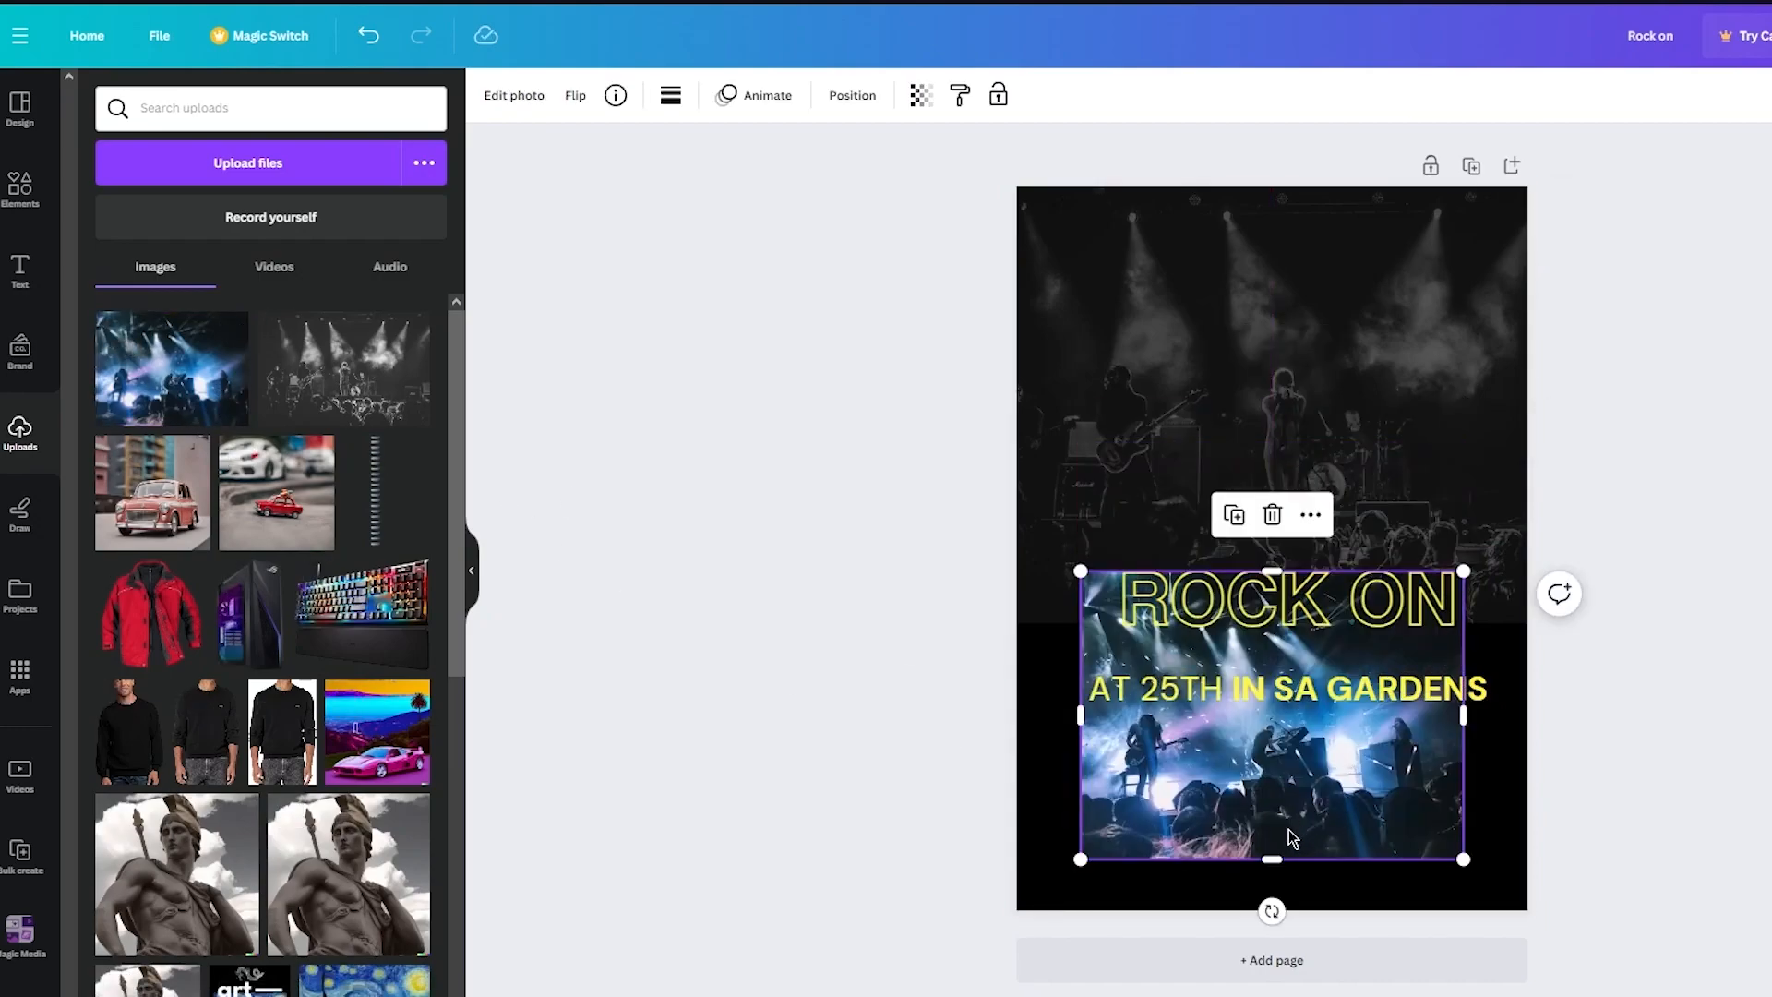
left_click_drag(1272, 570, 1271, 708)
left_click_drag(1460, 858, 1767, 992)
left_click_drag(1297, 770, 1157, 702)
- Raise the blue concert photo's transparency to fade it behind the text
left_click(921, 95)
left_click_drag(919, 184, 799, 189)
mouse_move(1356, 626)
left_mouse_down()
mouse_move(1349, 661)
mouse_move(1351, 623)
left_mouse_up()
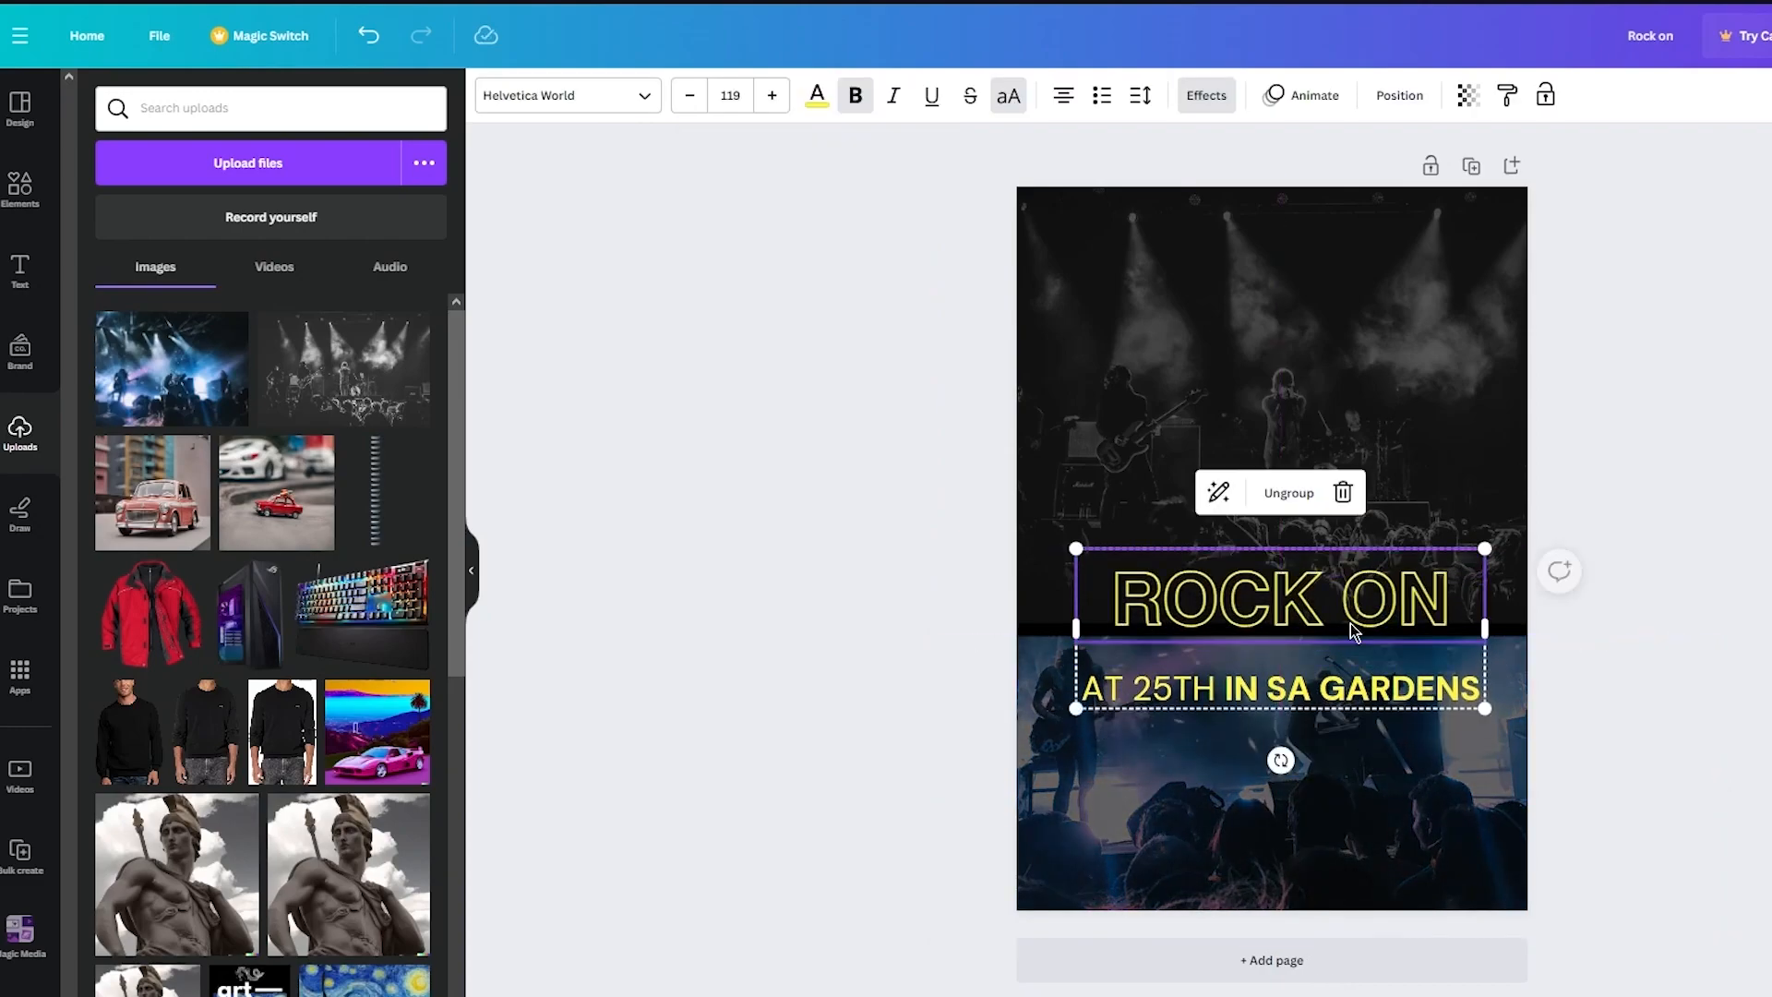
left_click(1684, 544)
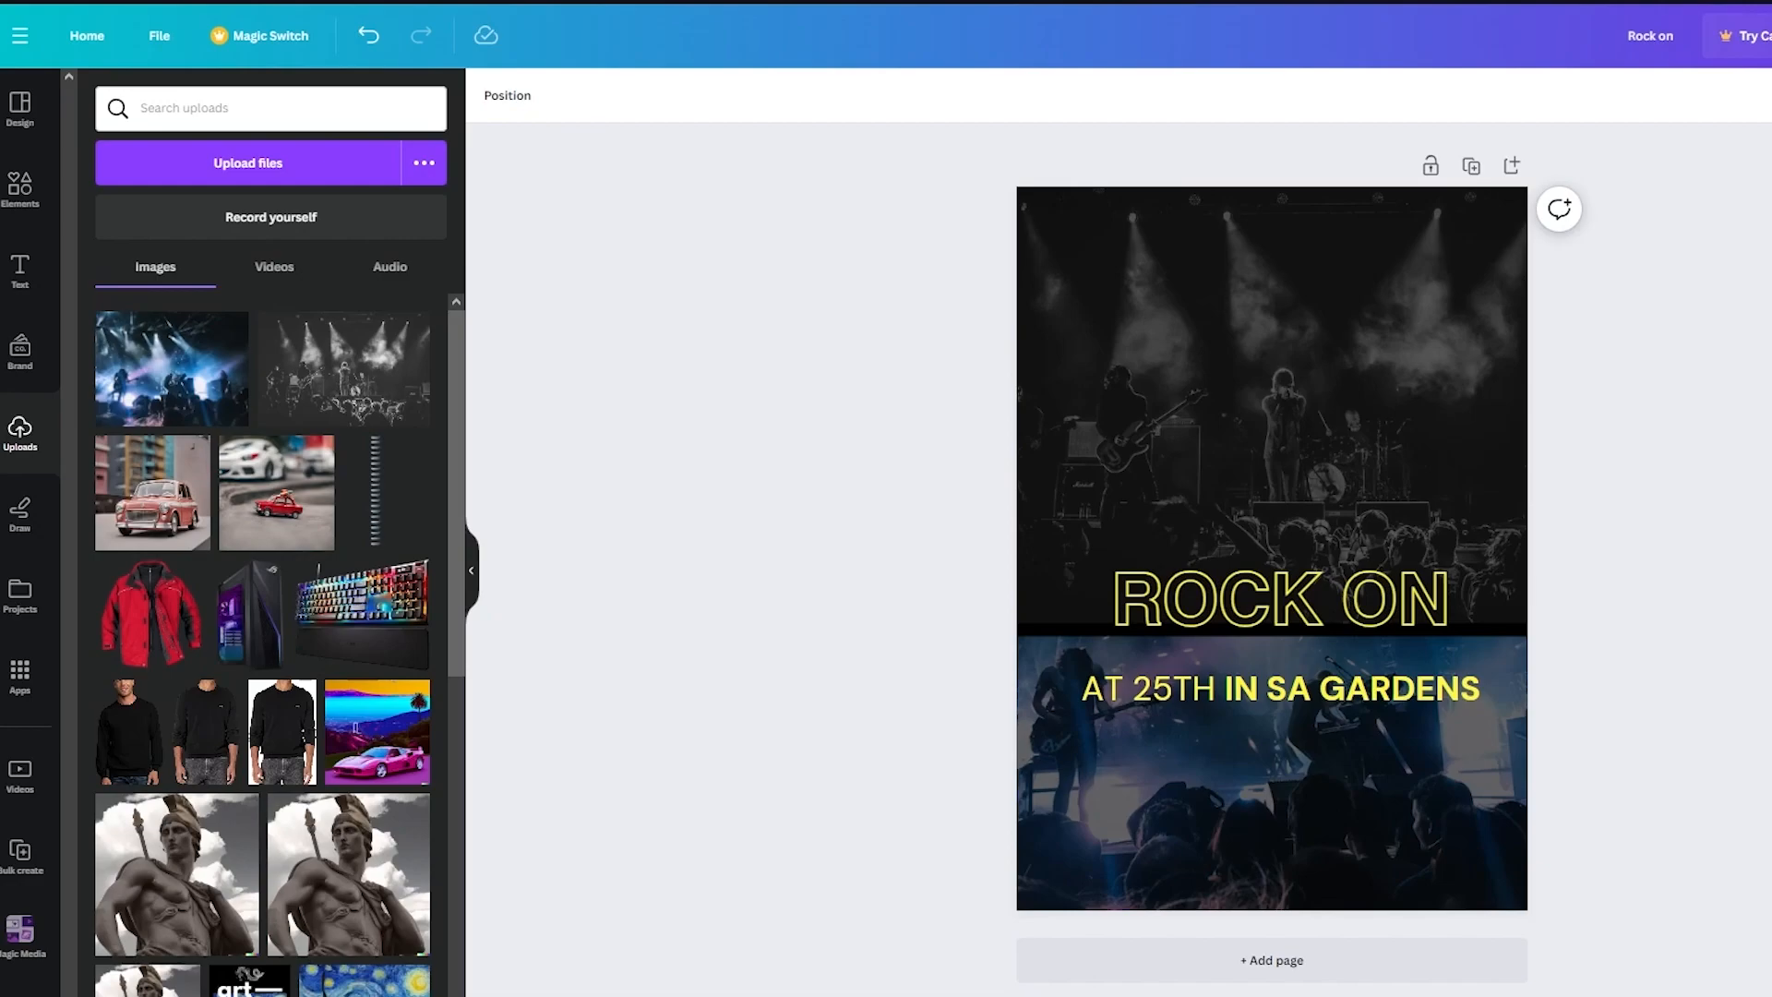
- Nudge the title text block slightly left and up
left_click(1332, 614)
left_click_drag(1332, 614, 1320, 613)
left_click(1678, 666)
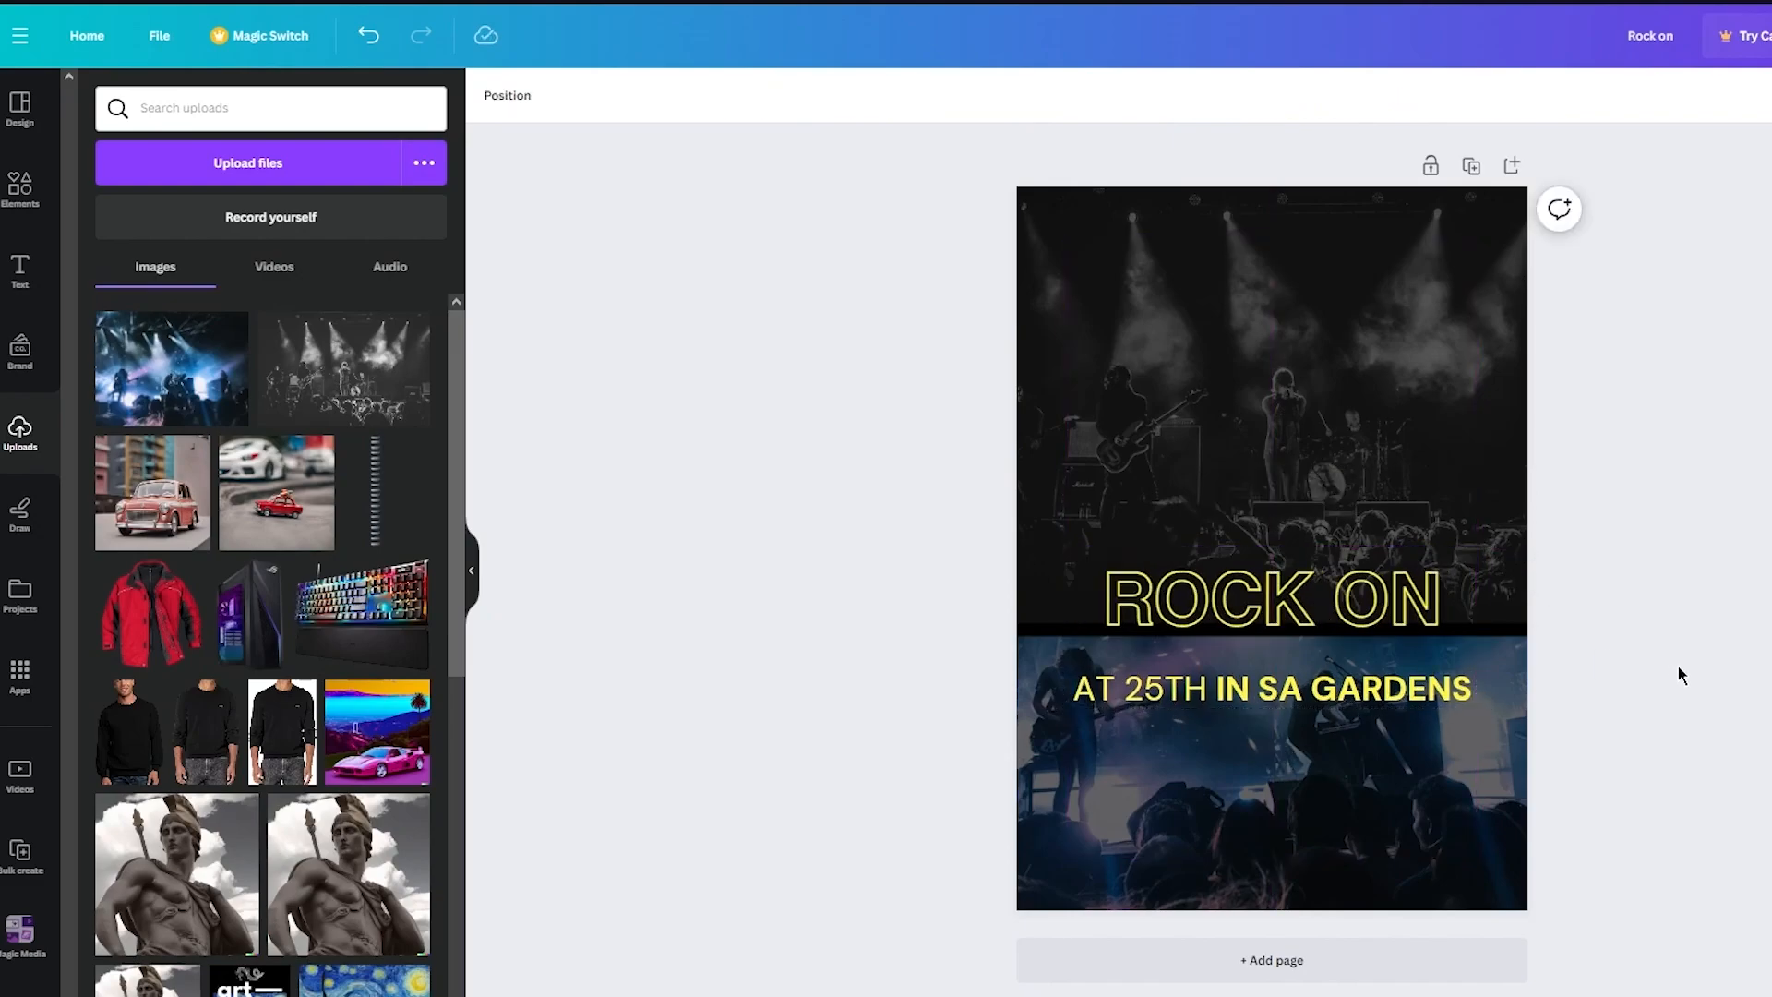
left_click(1437, 630)
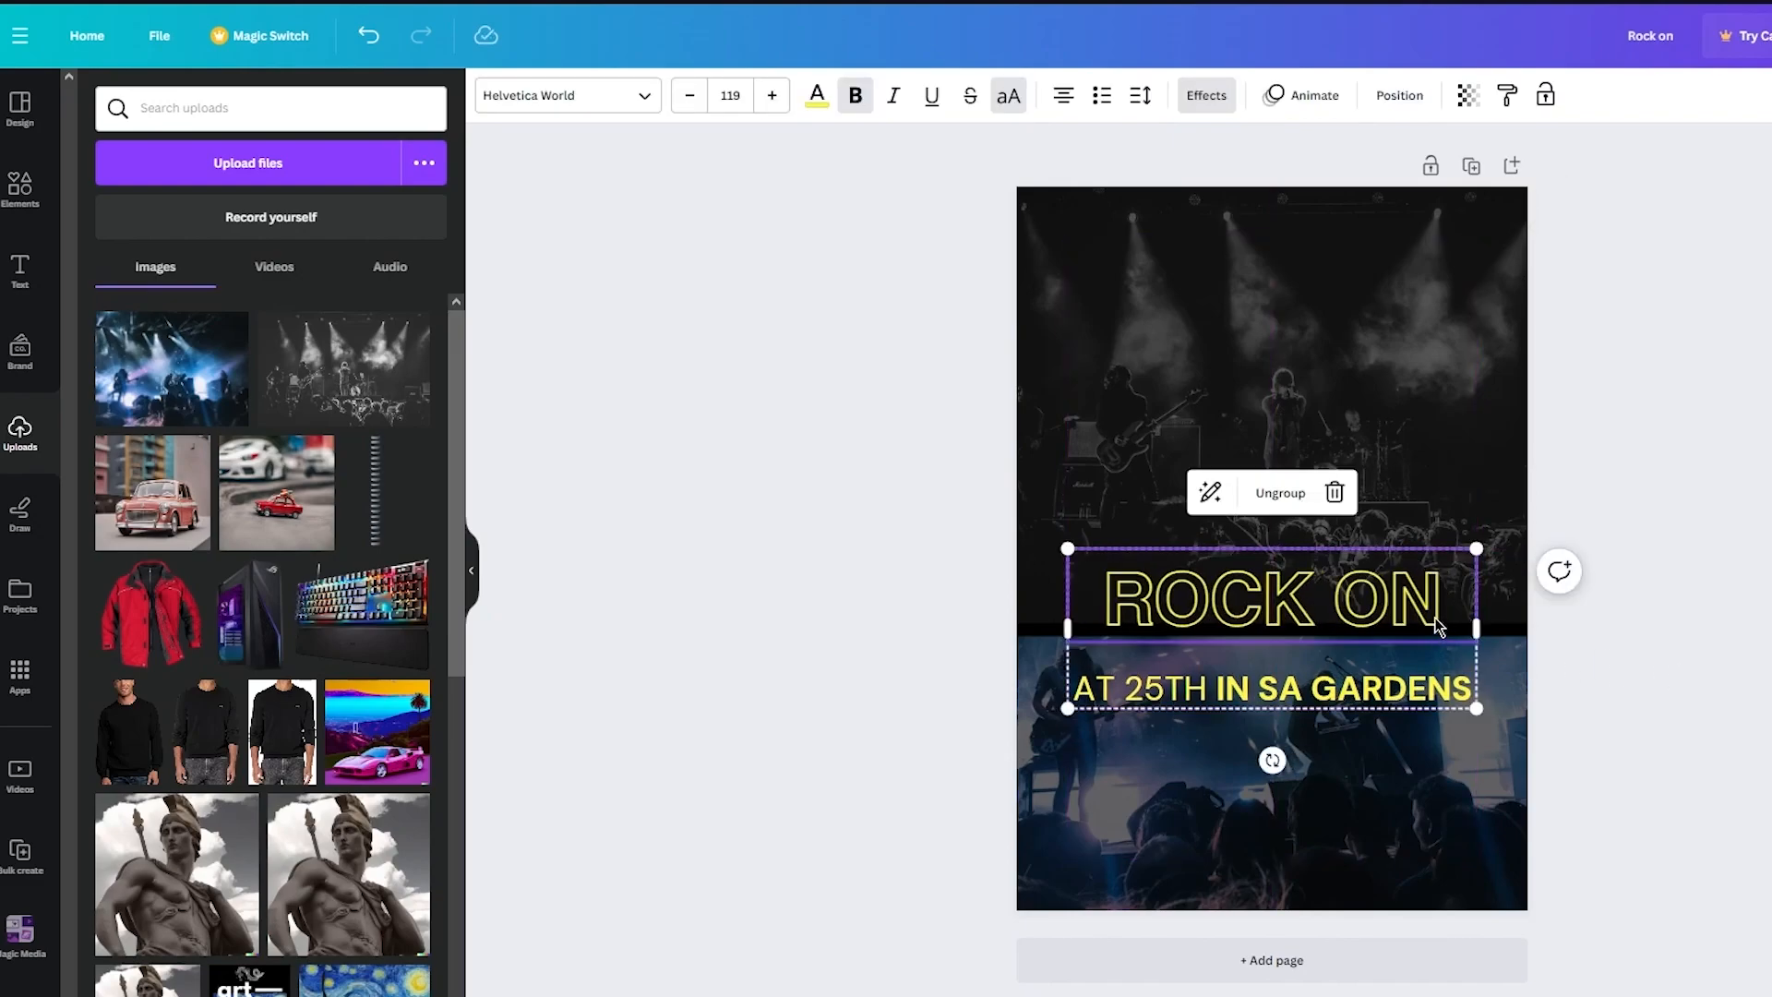
left_click_drag(1437, 630, 1433, 620)
left_click(1666, 637)
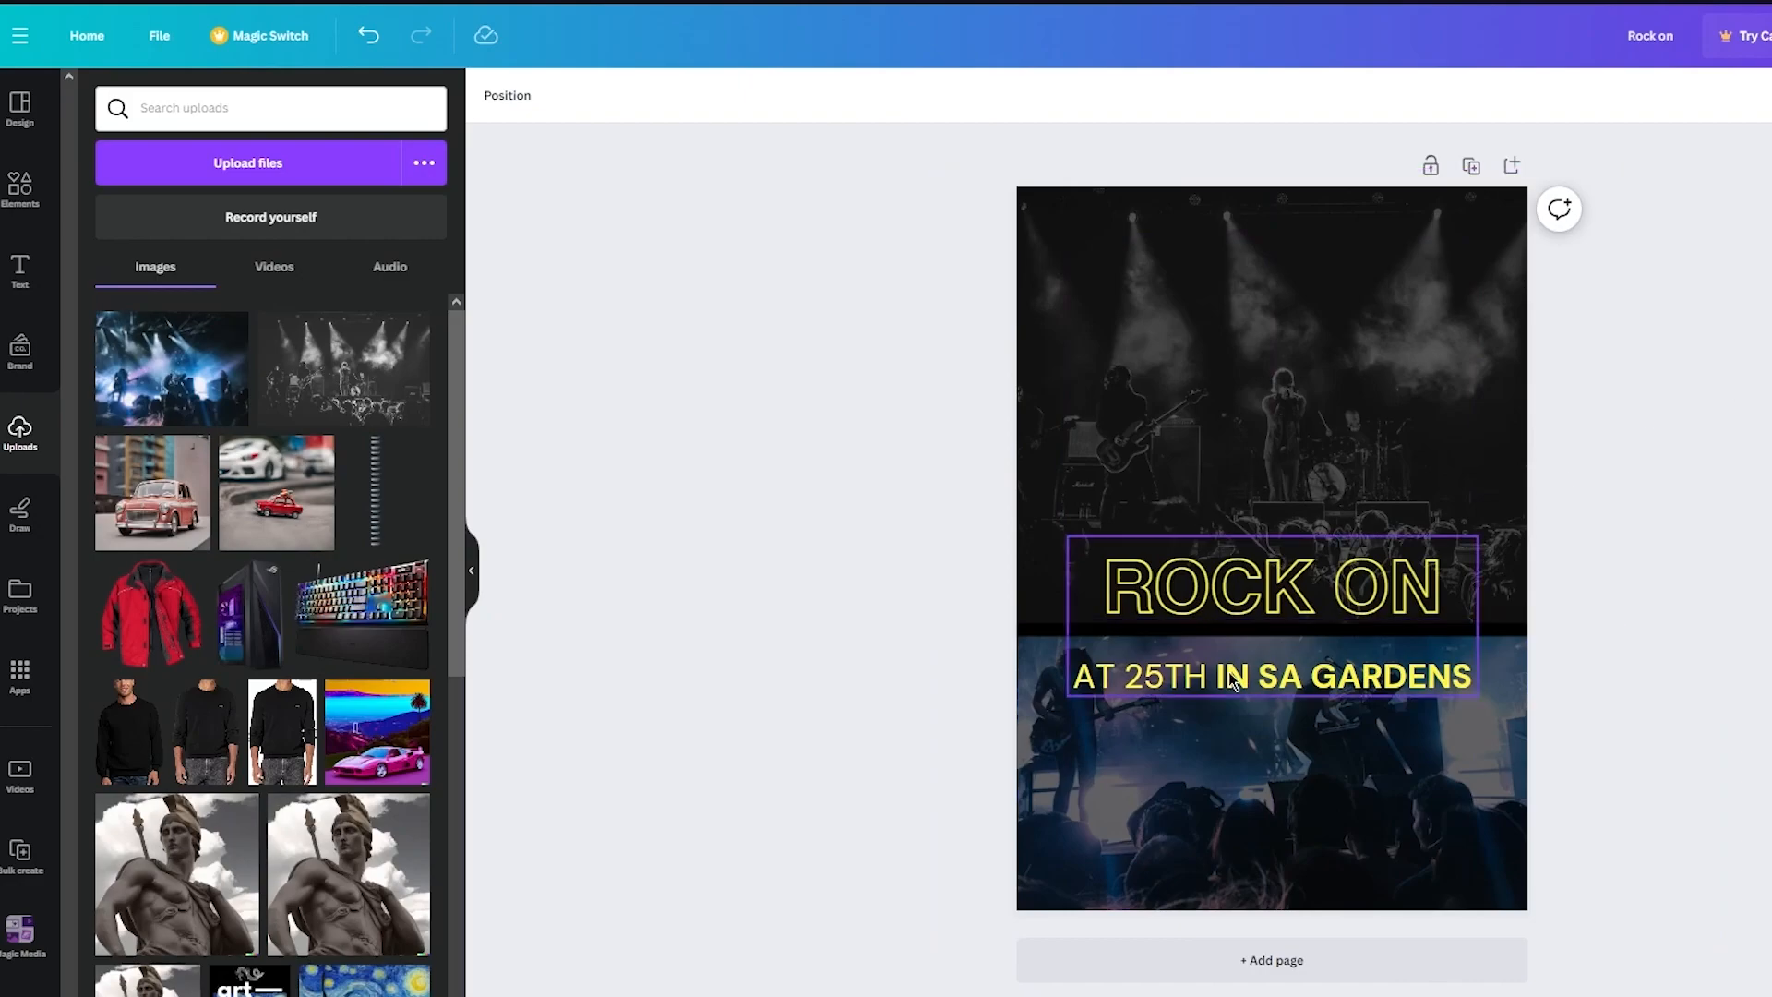
- Search the elements library for guitar graphics
left_click(20, 185)
left_click(241, 117)
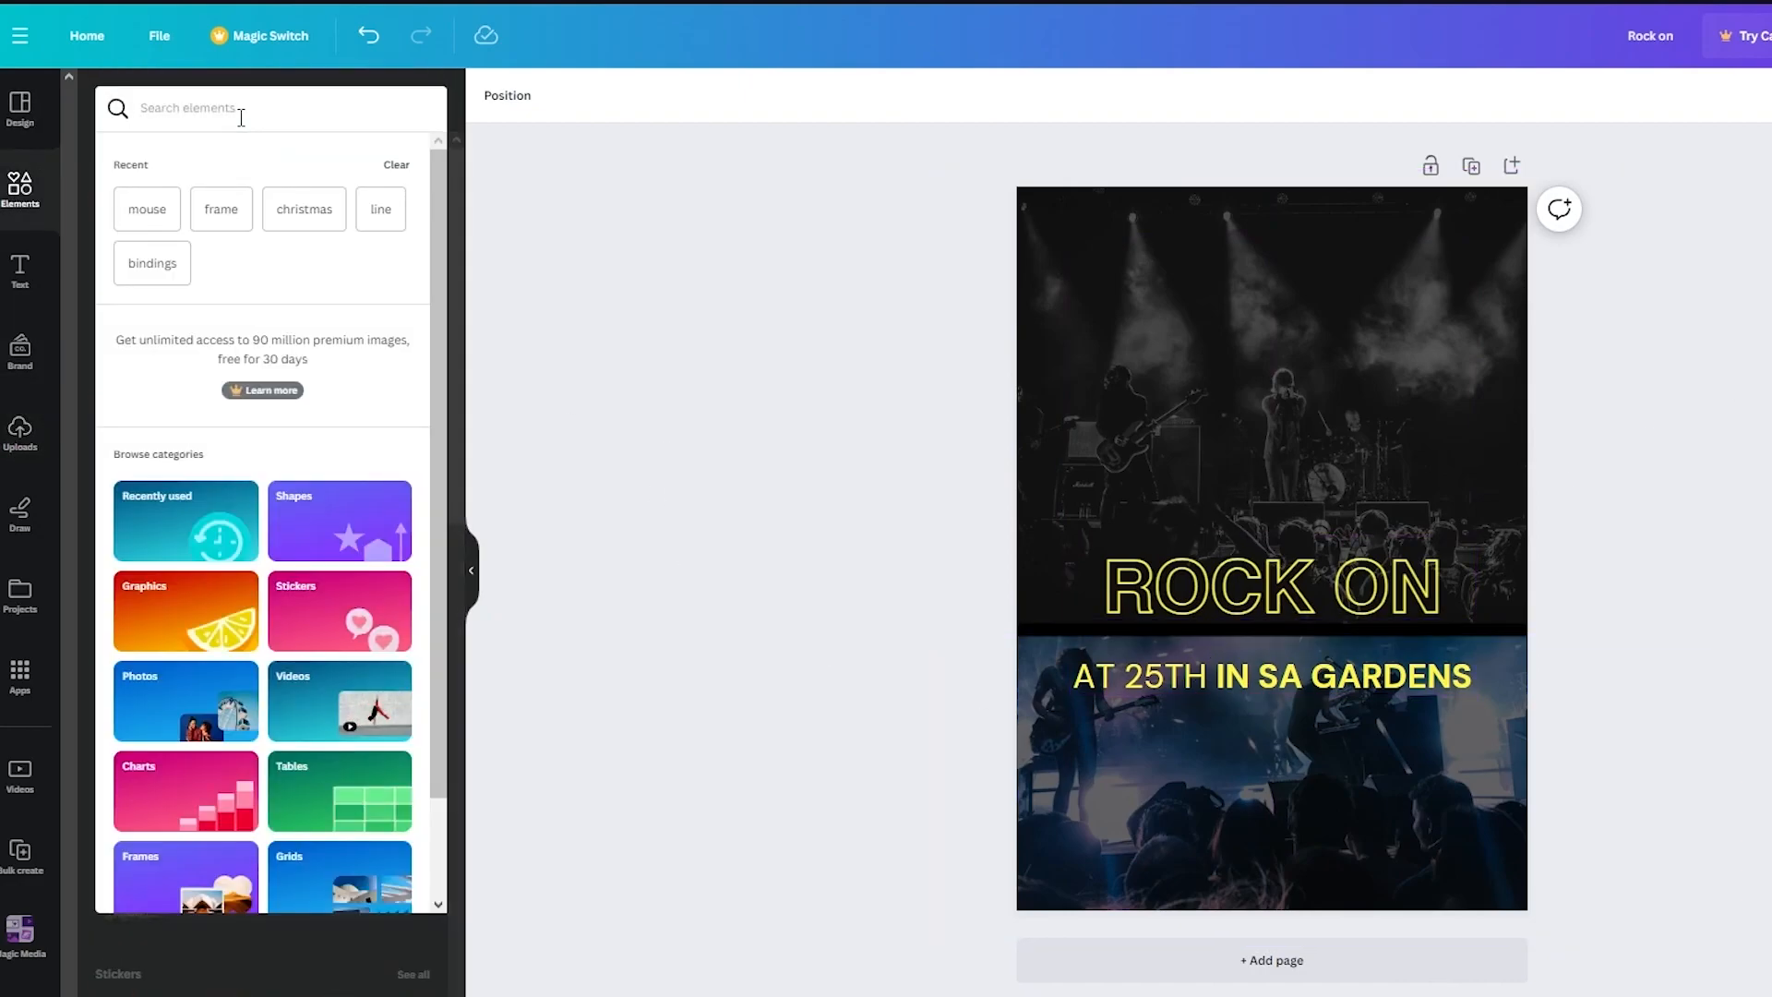
type("rock")
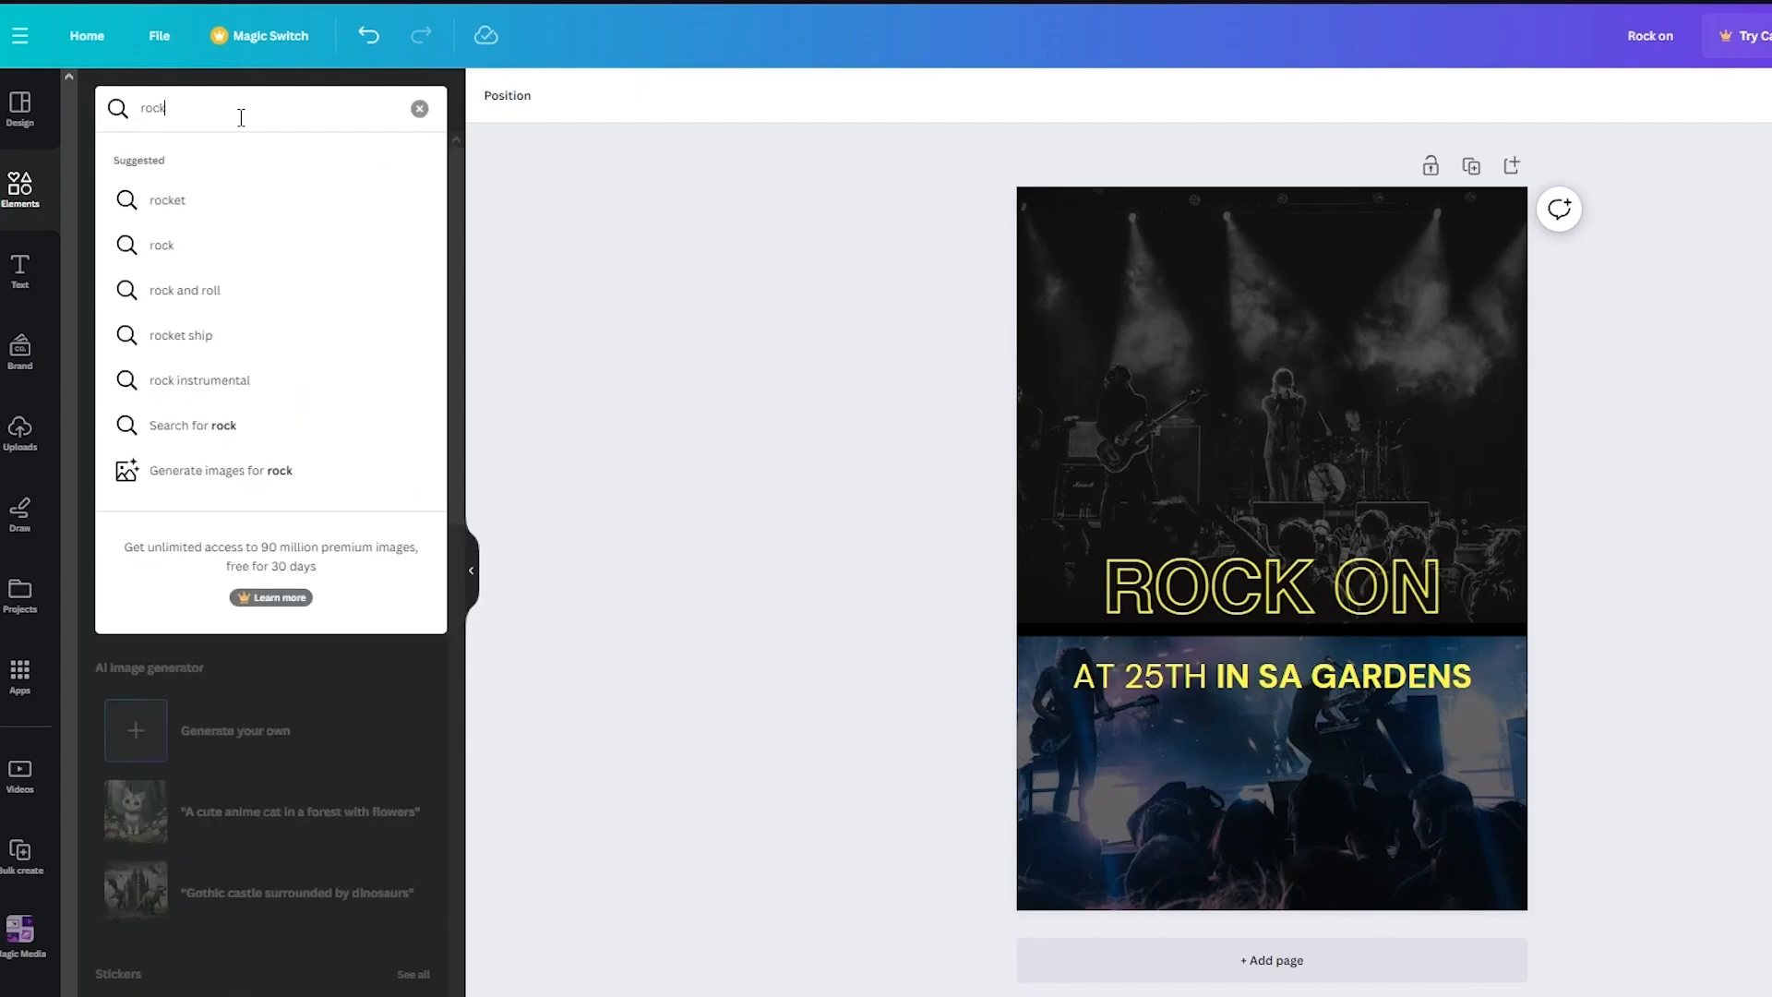
key("BackSpace")
key("BackSpace")
key("BackSpace")
type("guitar")
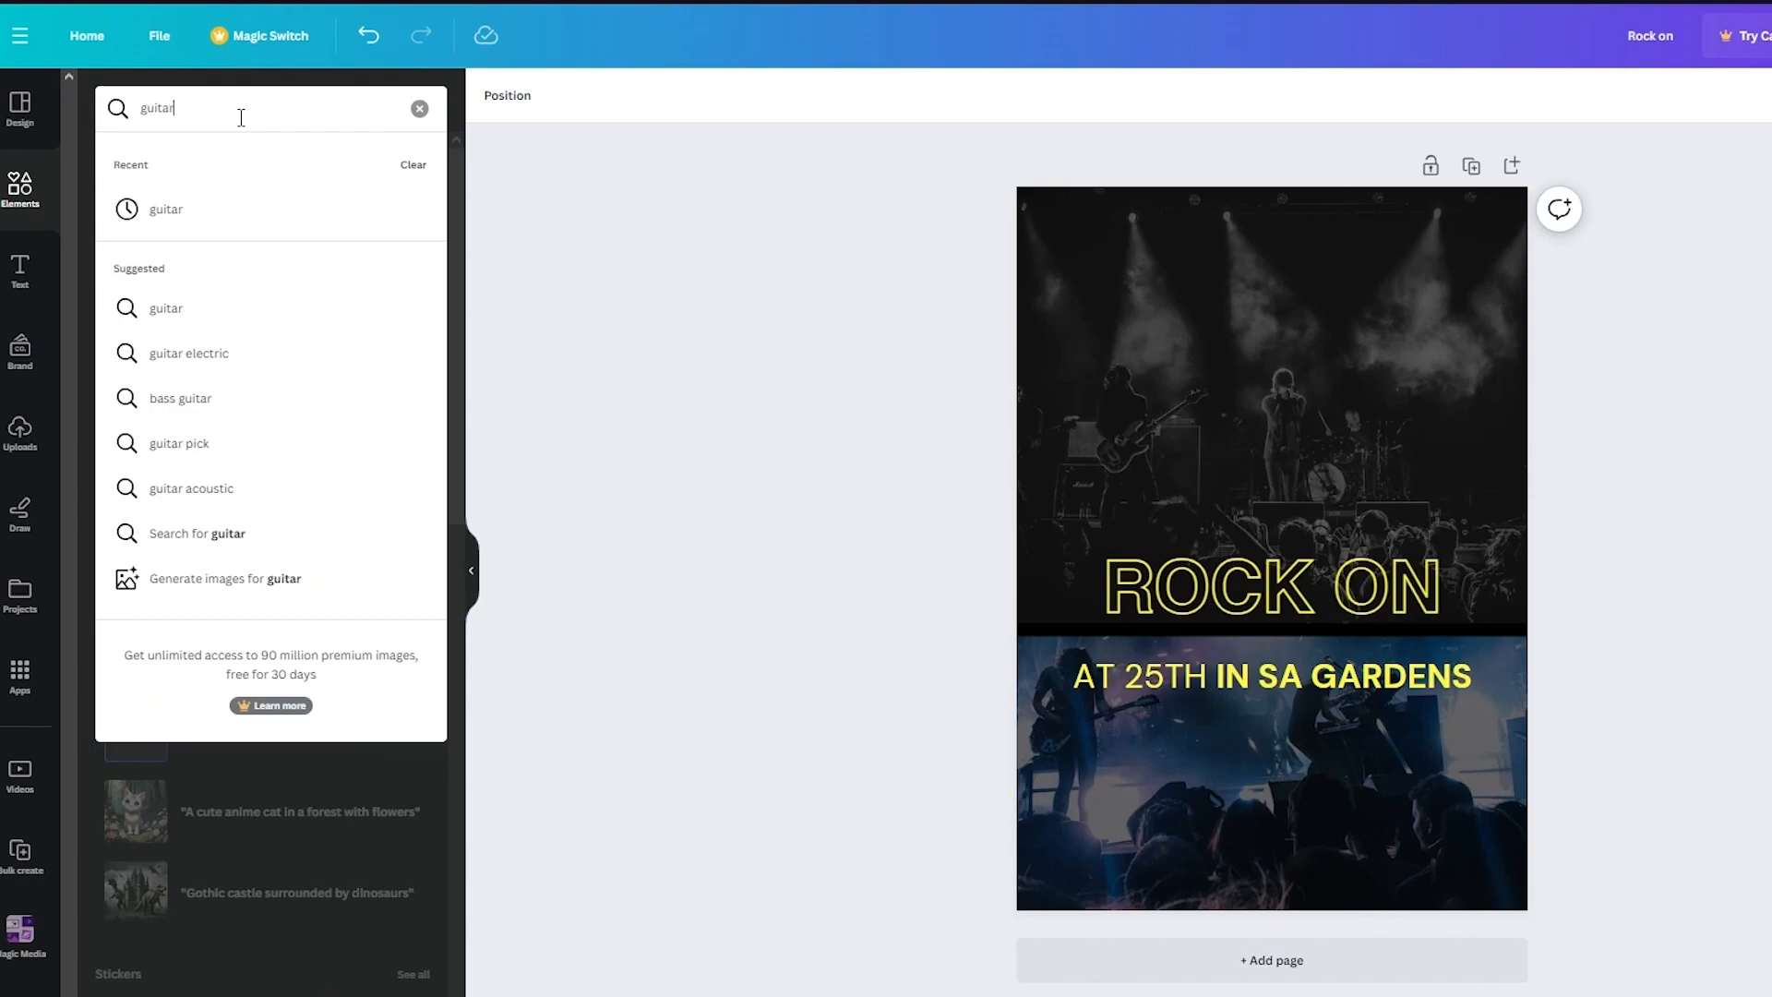
key("Return")
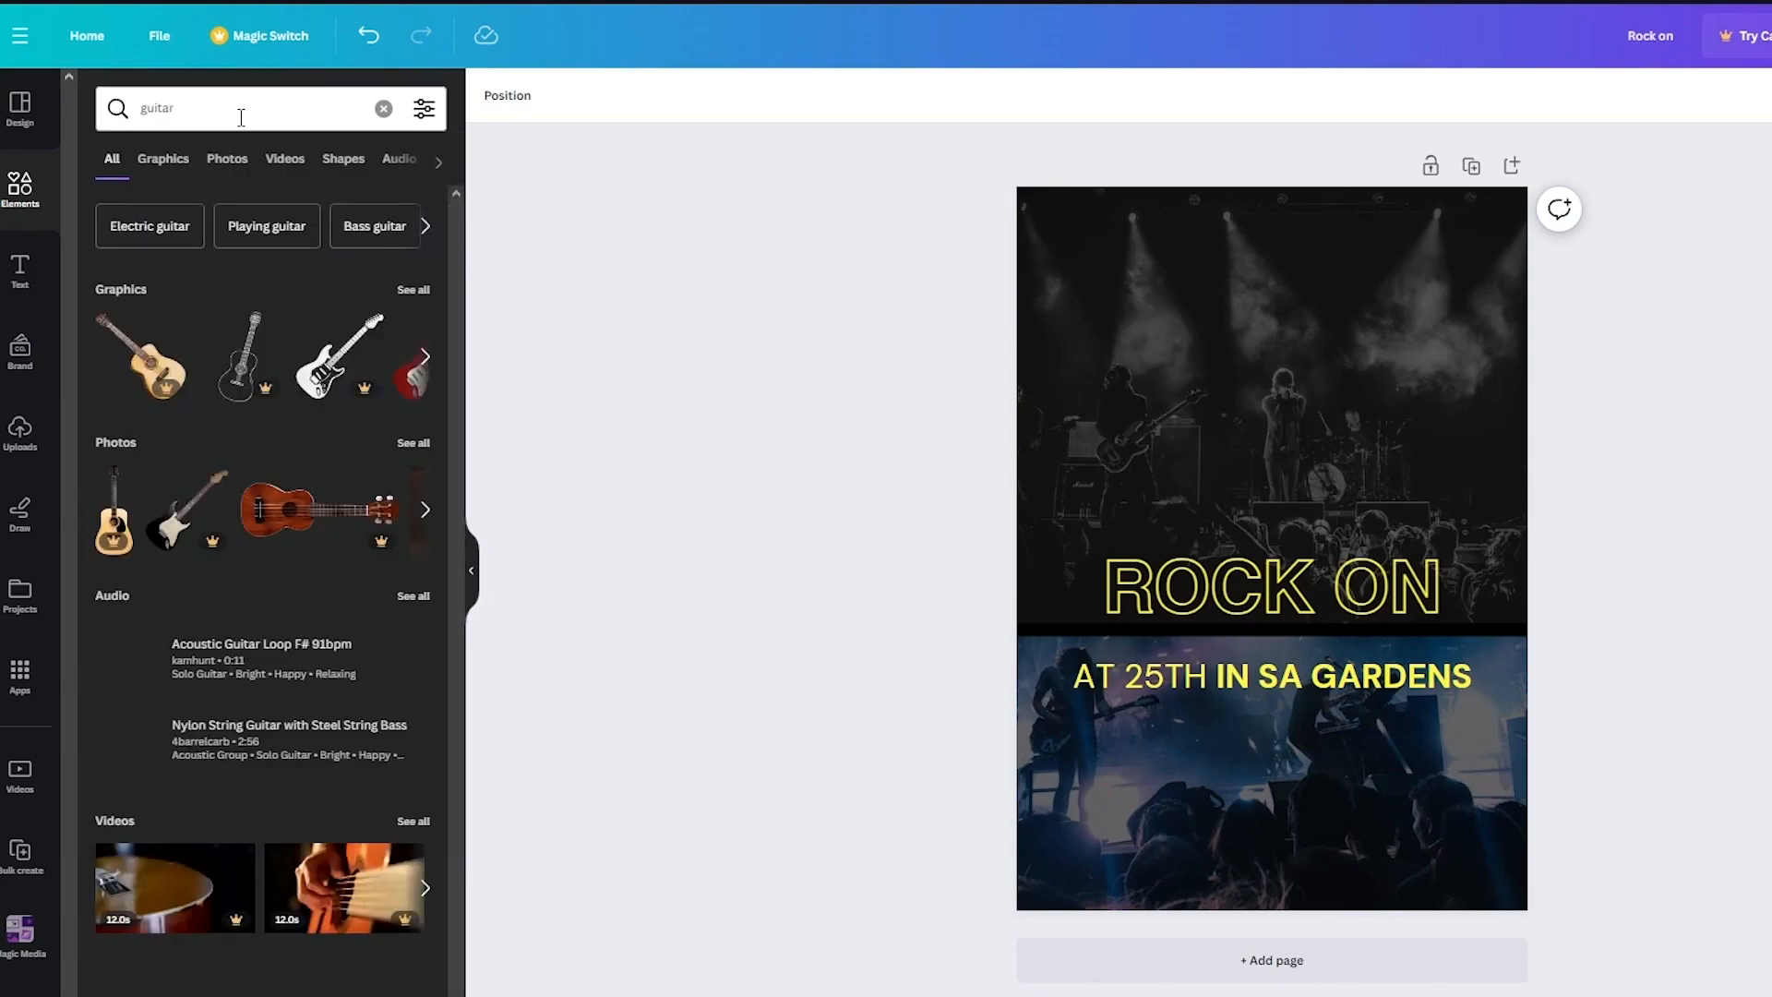
scroll(323, 360, "right", 2)
scroll(323, 358, "right", 3)
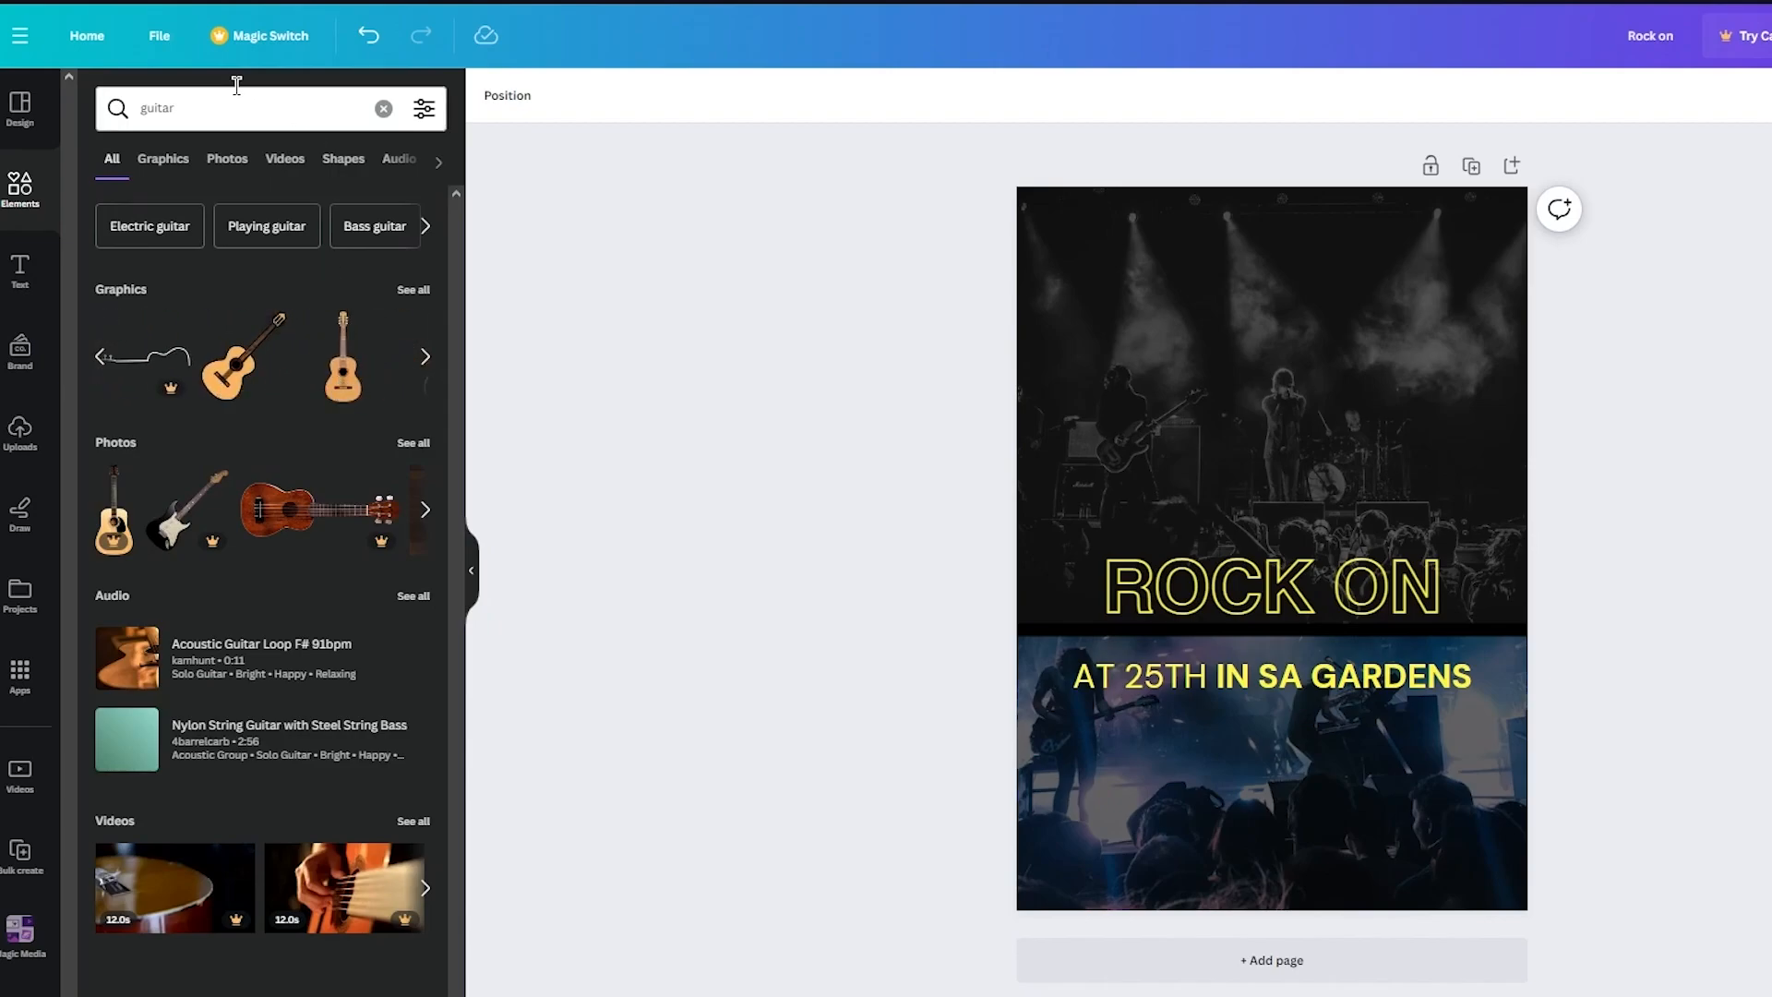
- Search elements for punk and add the combat boots graphic near the poster's lower-right corner
left_click(200, 96)
type("unk")
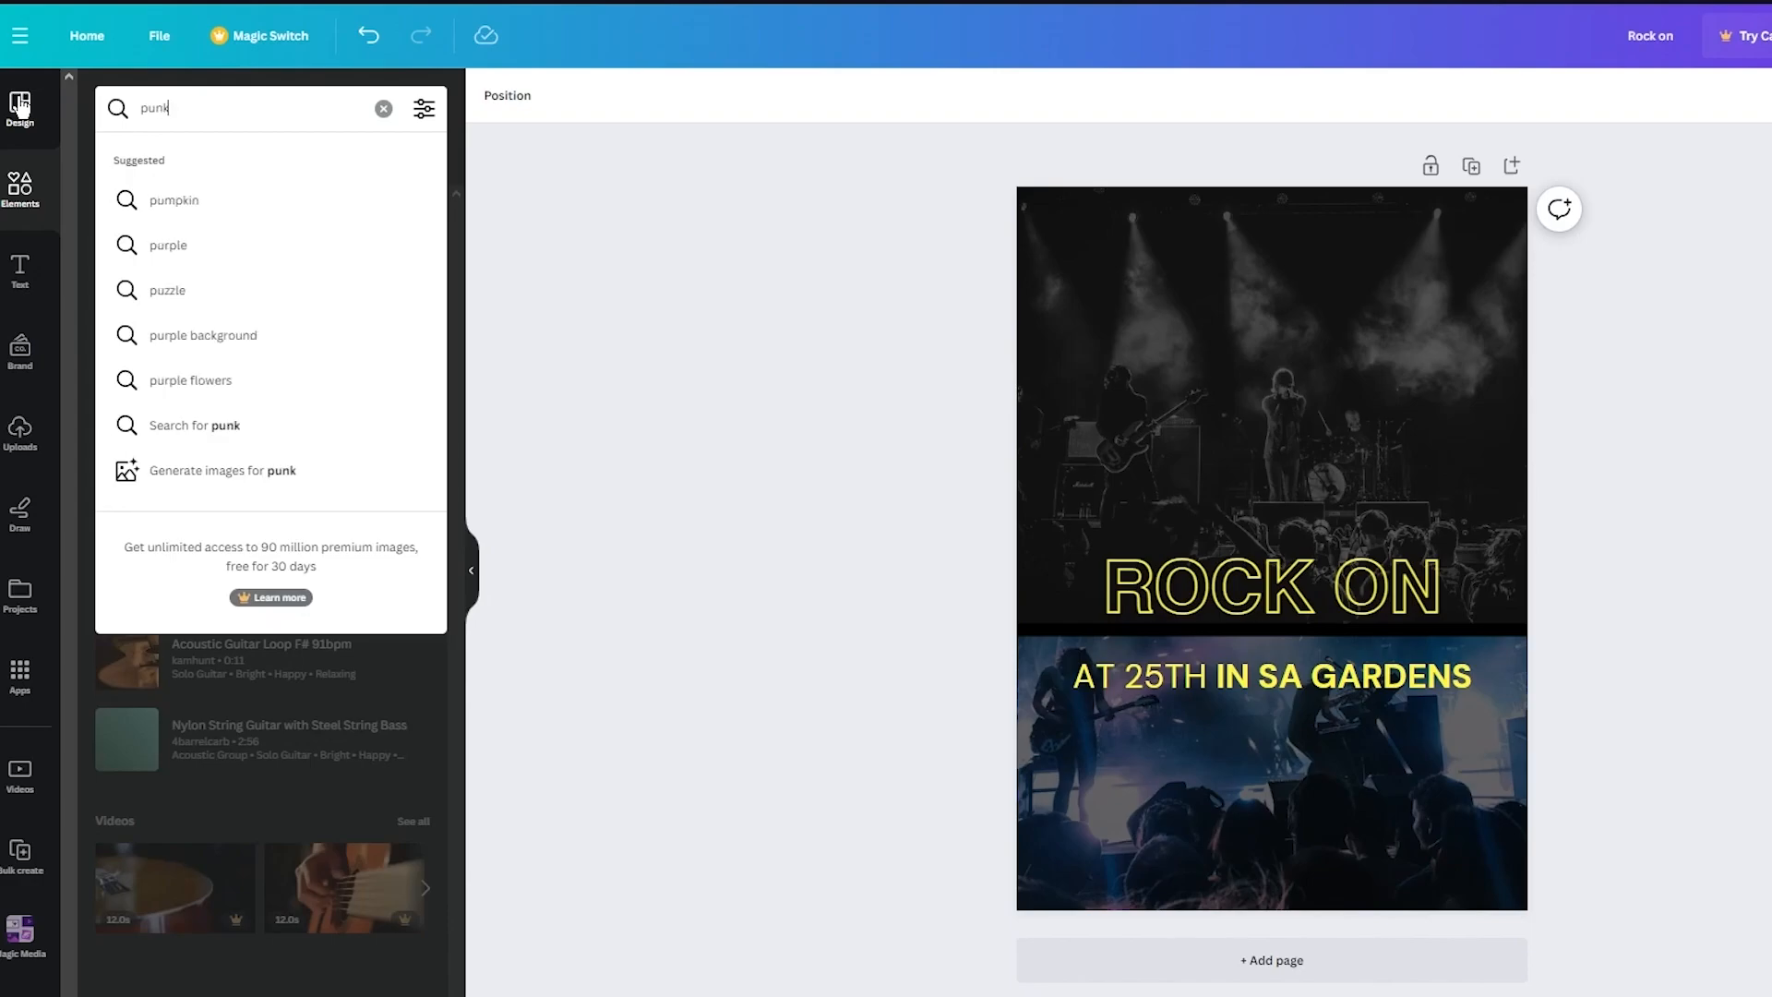
key("Return")
scroll(304, 383, "right", 10)
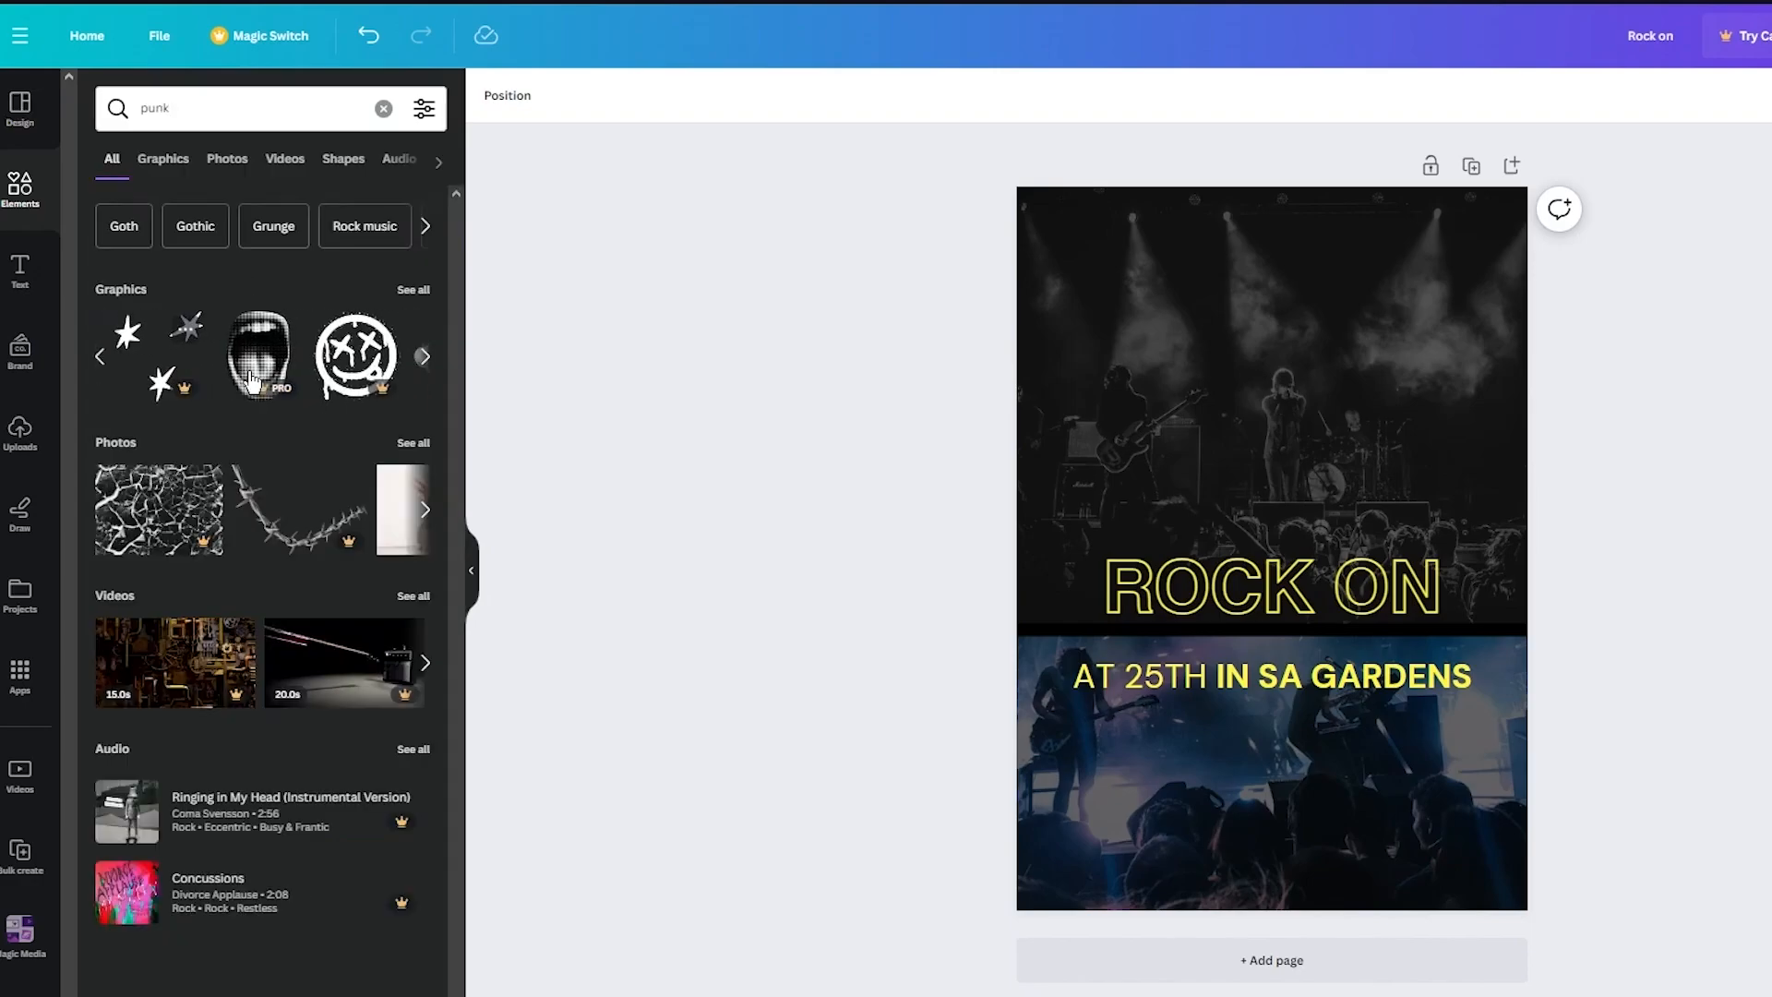
scroll(252, 381, "right", 3)
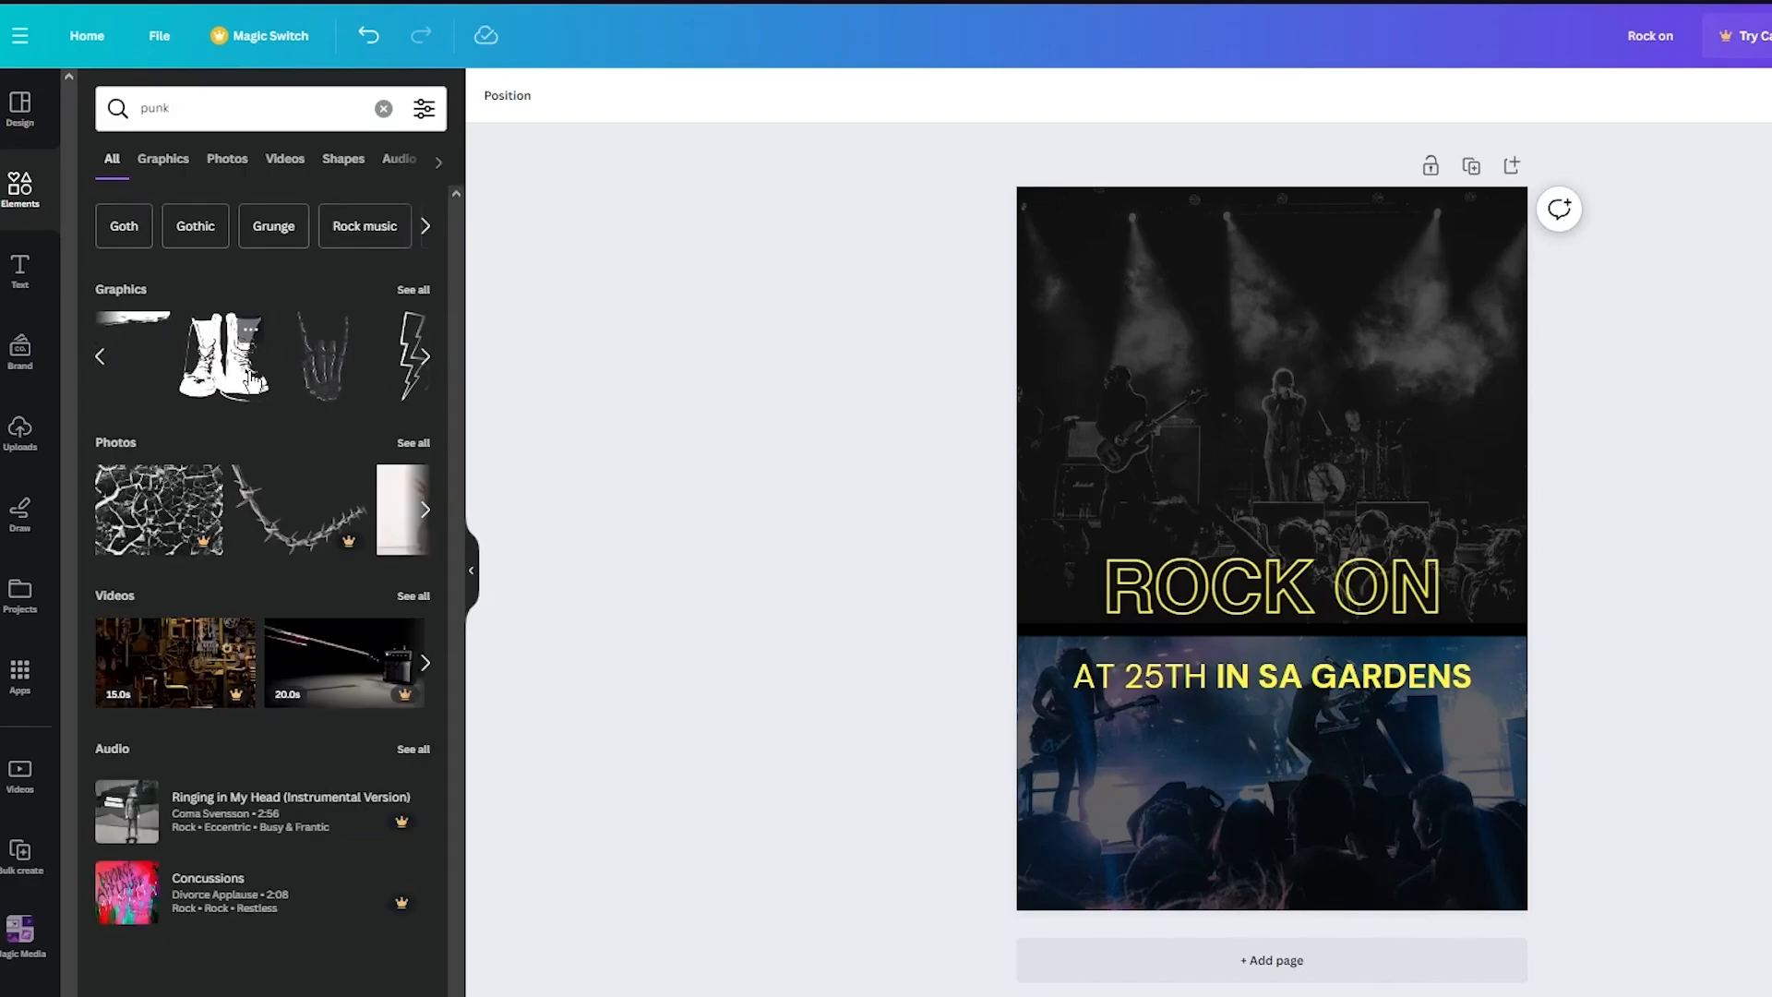
left_click(222, 380)
left_click_drag(1295, 521, 1402, 773)
left_click_drag(1466, 708, 1398, 805)
- Recolor the boots graphic white and place it in the poster's lower-right corner
left_click(719, 96)
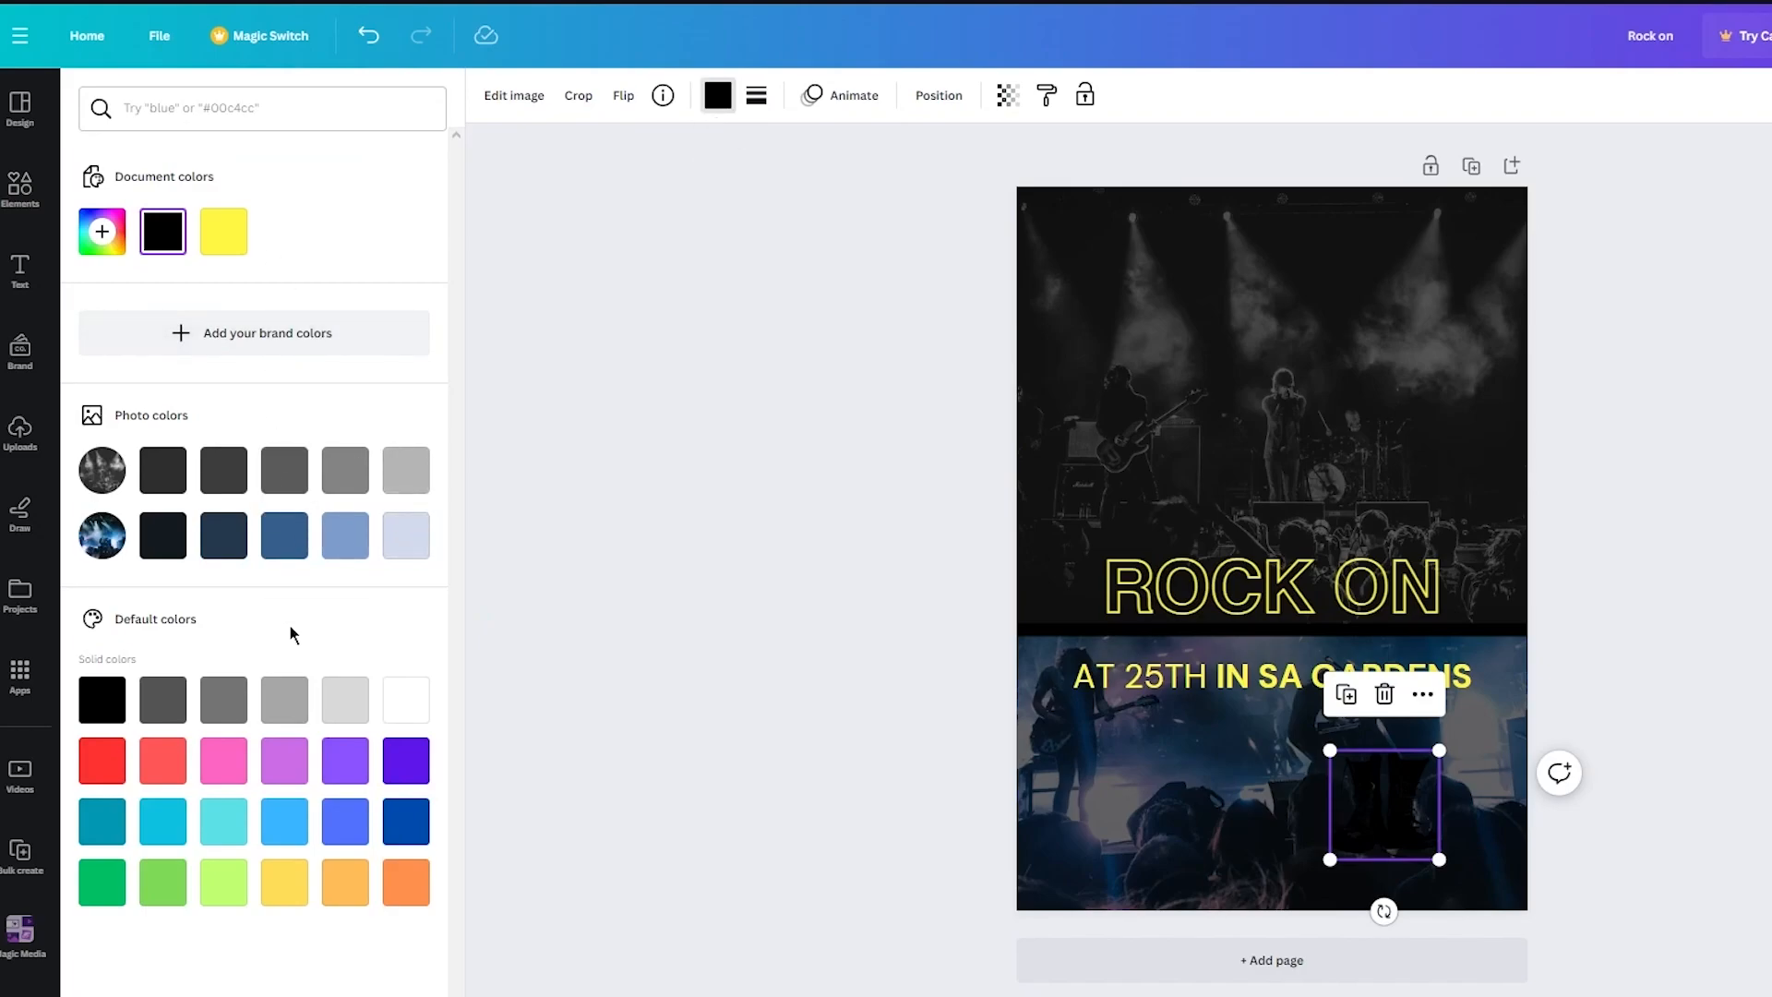
left_click(388, 696)
left_click(1412, 821)
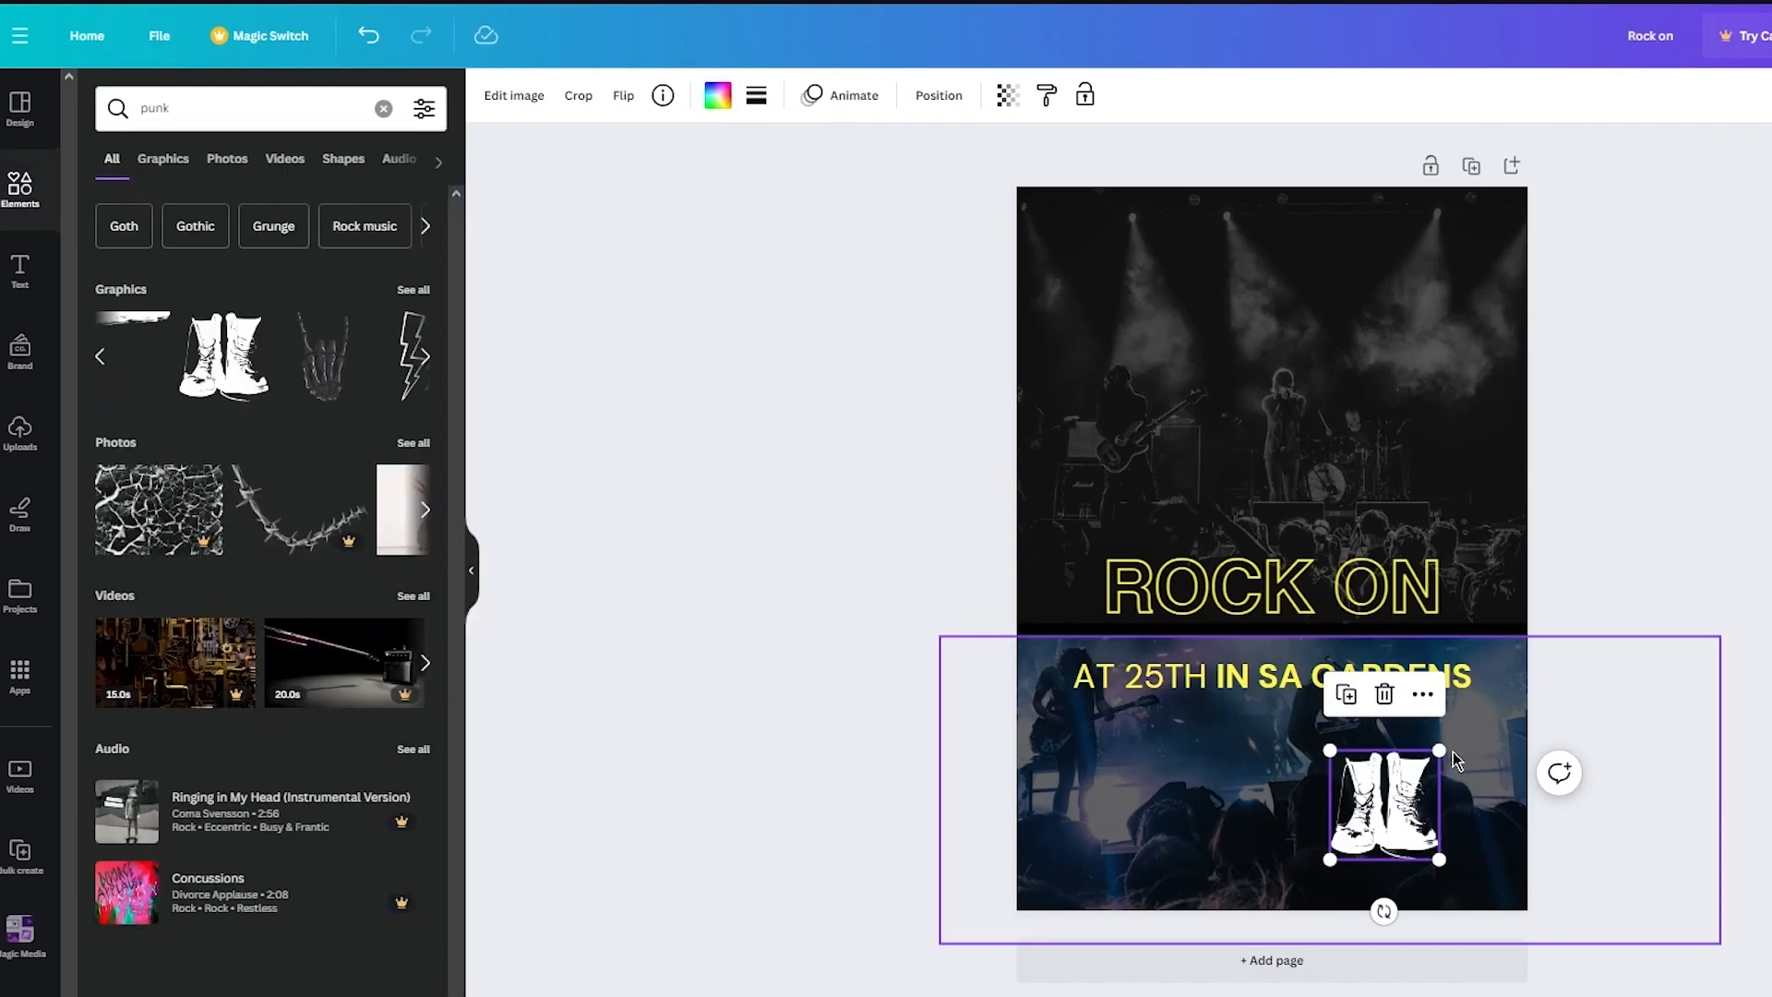
left_click_drag(1435, 746, 1491, 847)
- Add the skeleton rock-hand graphic, shrink it and place it just above the boots
left_click(341, 355)
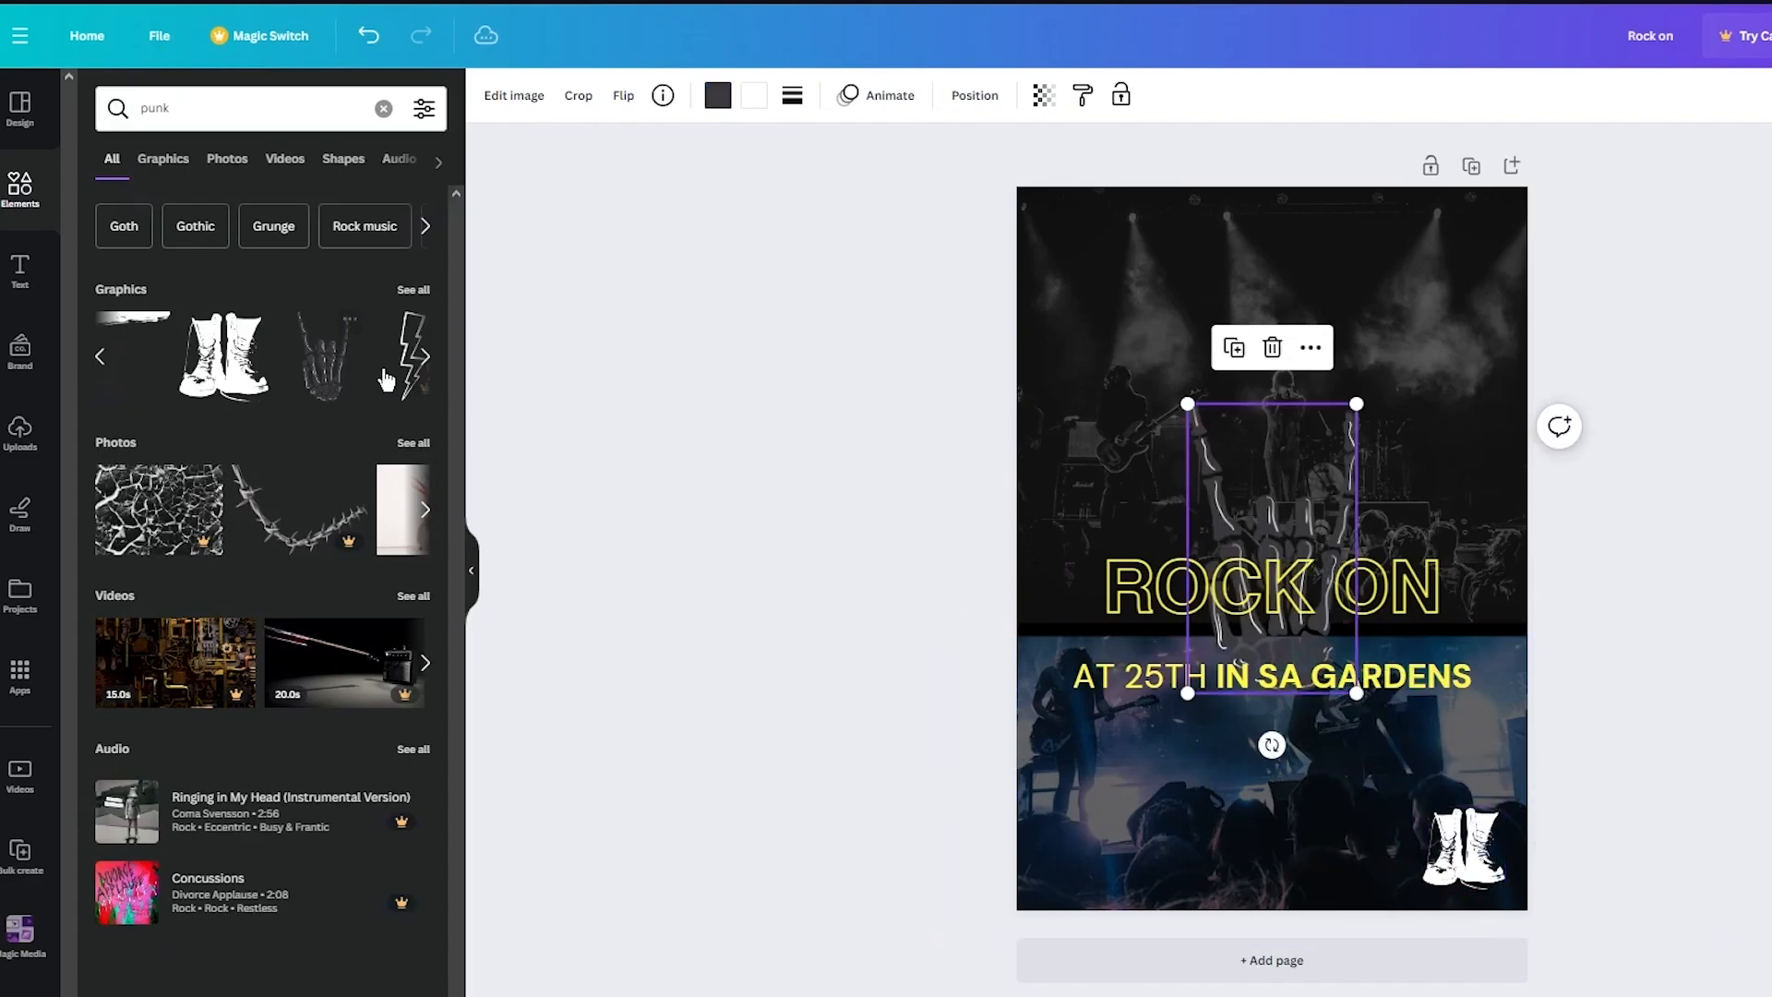
left_click_drag(1271, 516, 1143, 727)
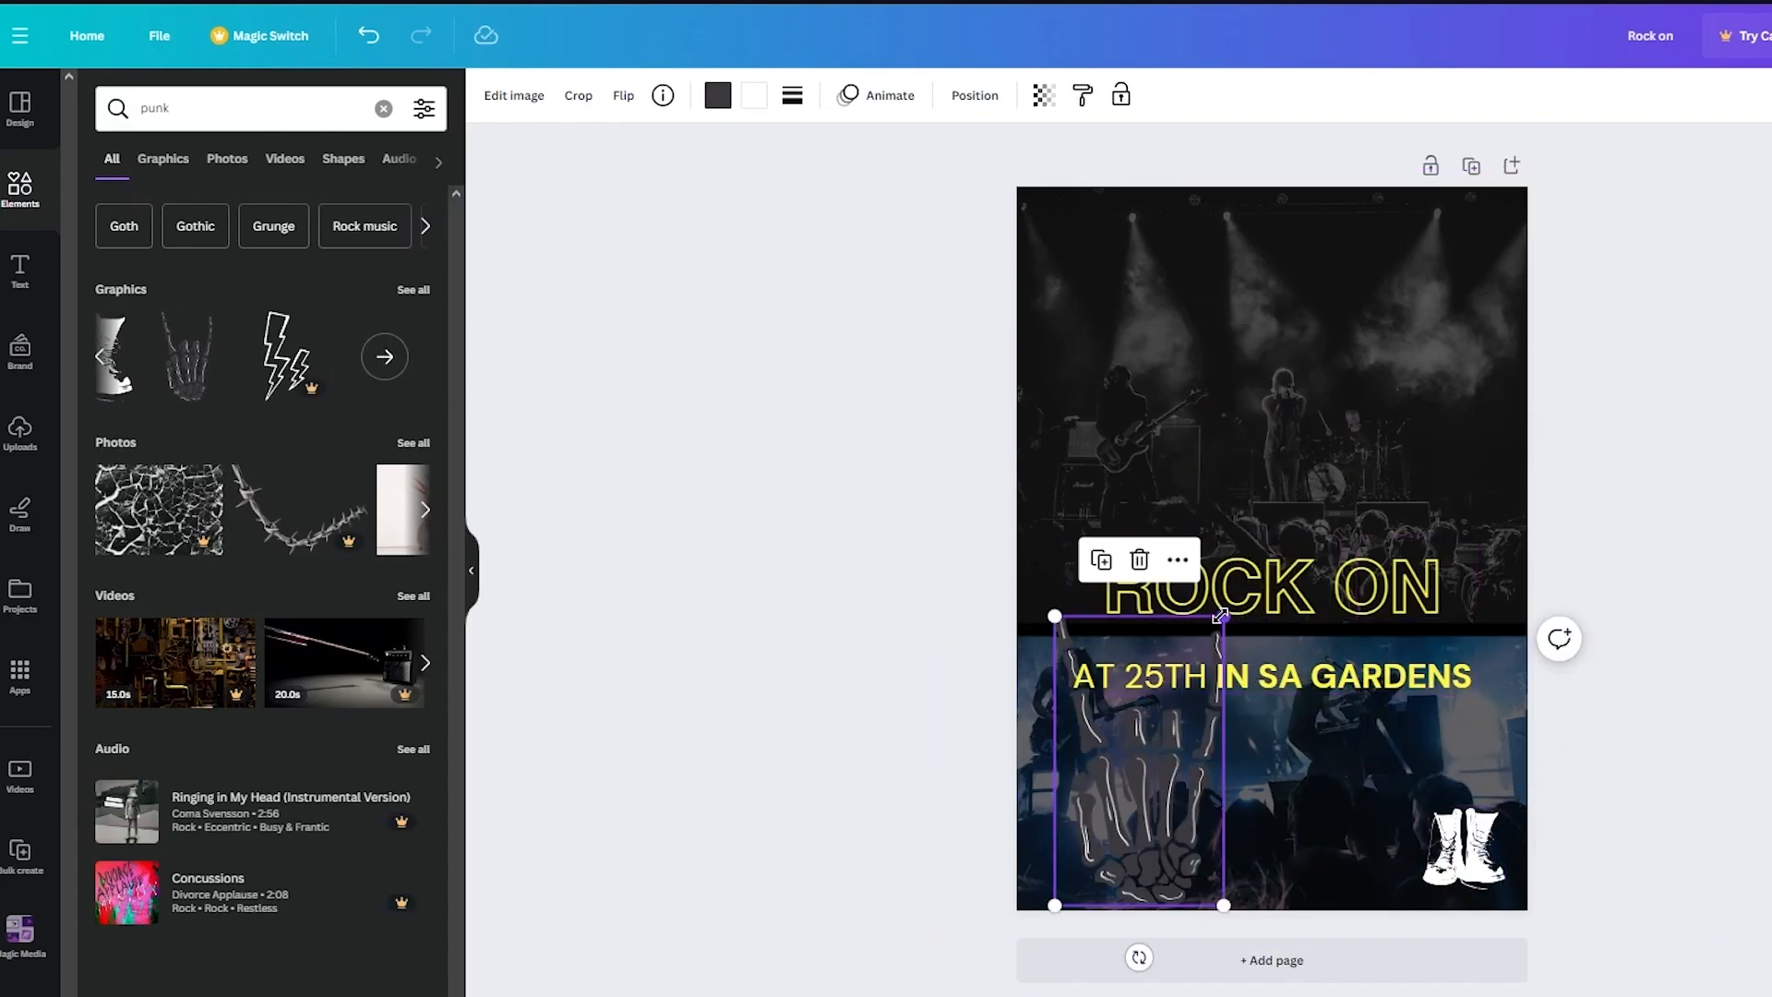
left_click_drag(1217, 616, 1146, 804)
left_click_drag(1098, 873, 1472, 777)
left_click(1599, 712)
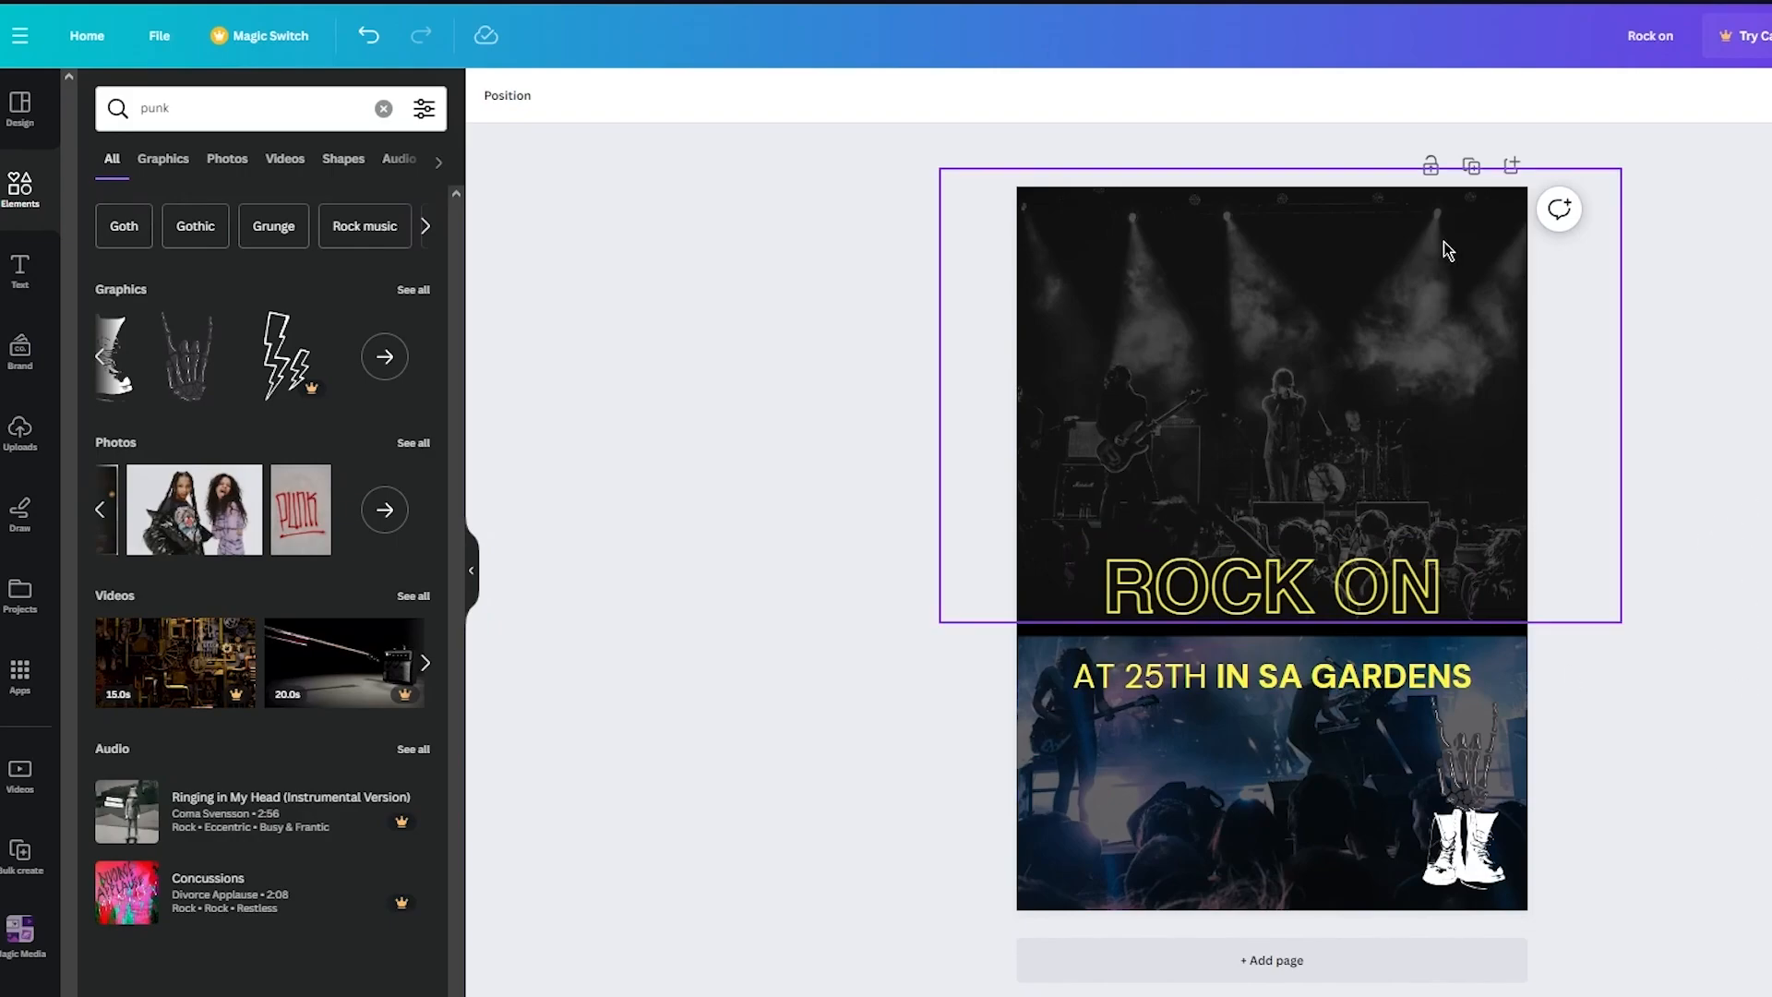
- Search the elements library for border graphics
left_click(294, 107)
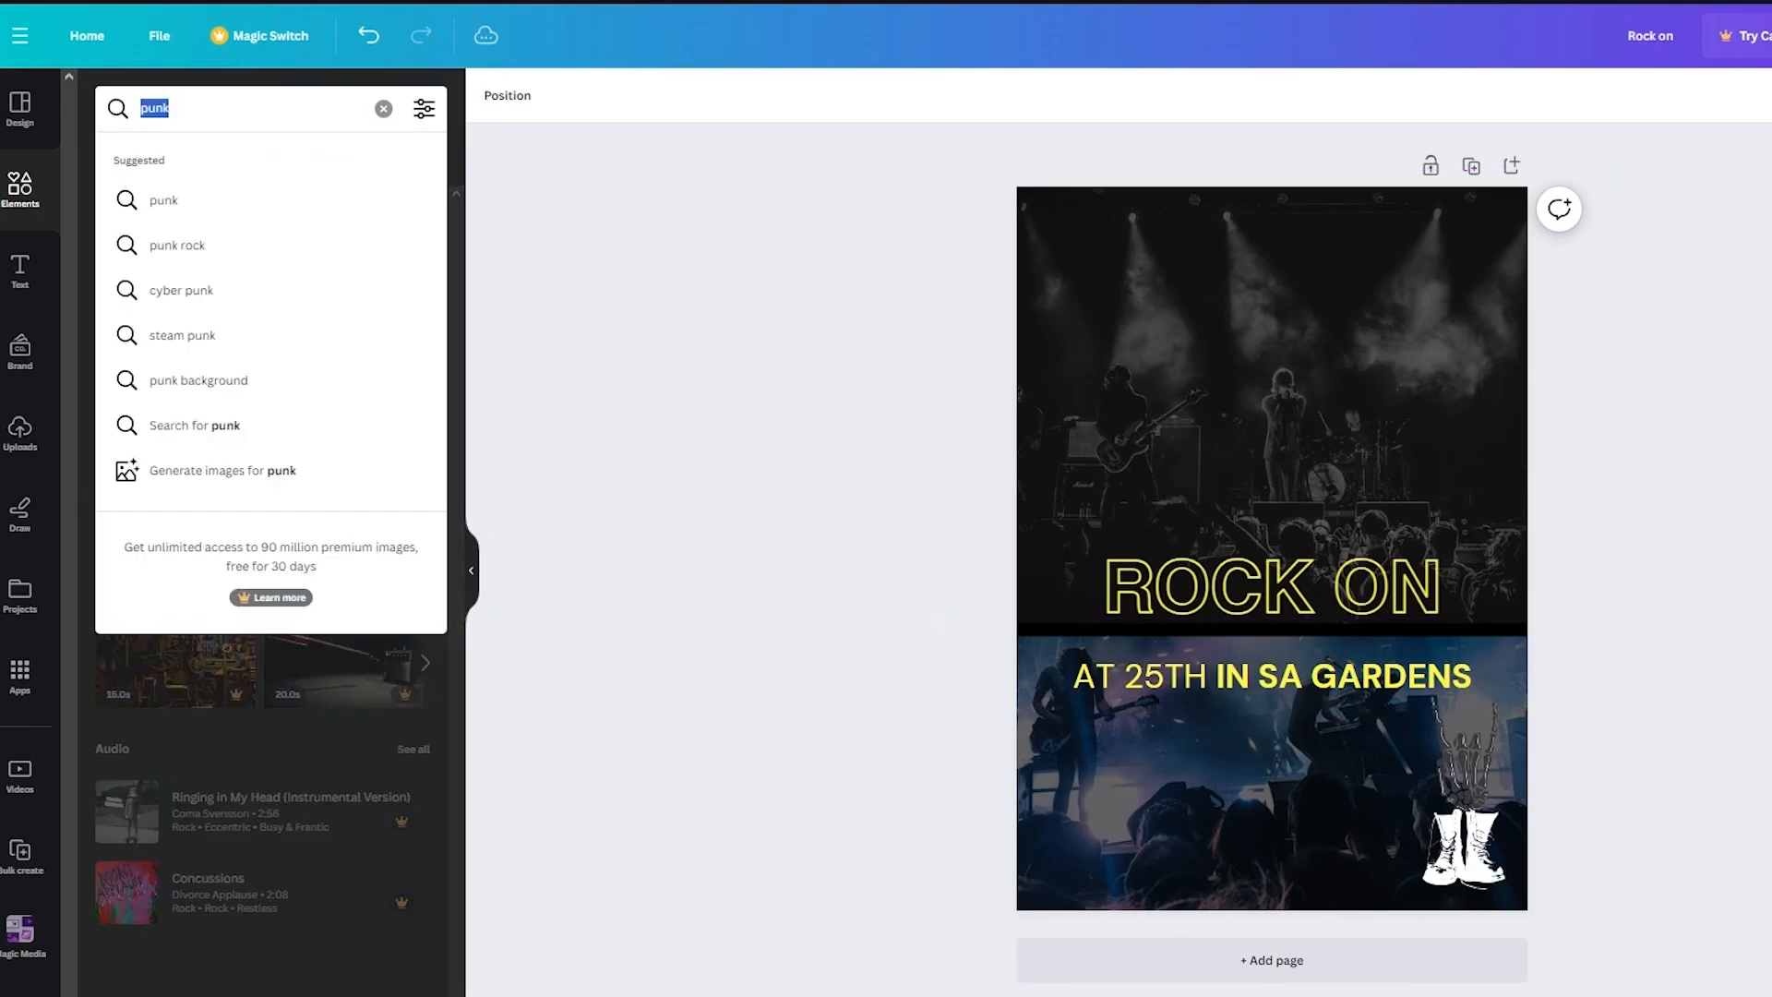
type("c\\\\\\")
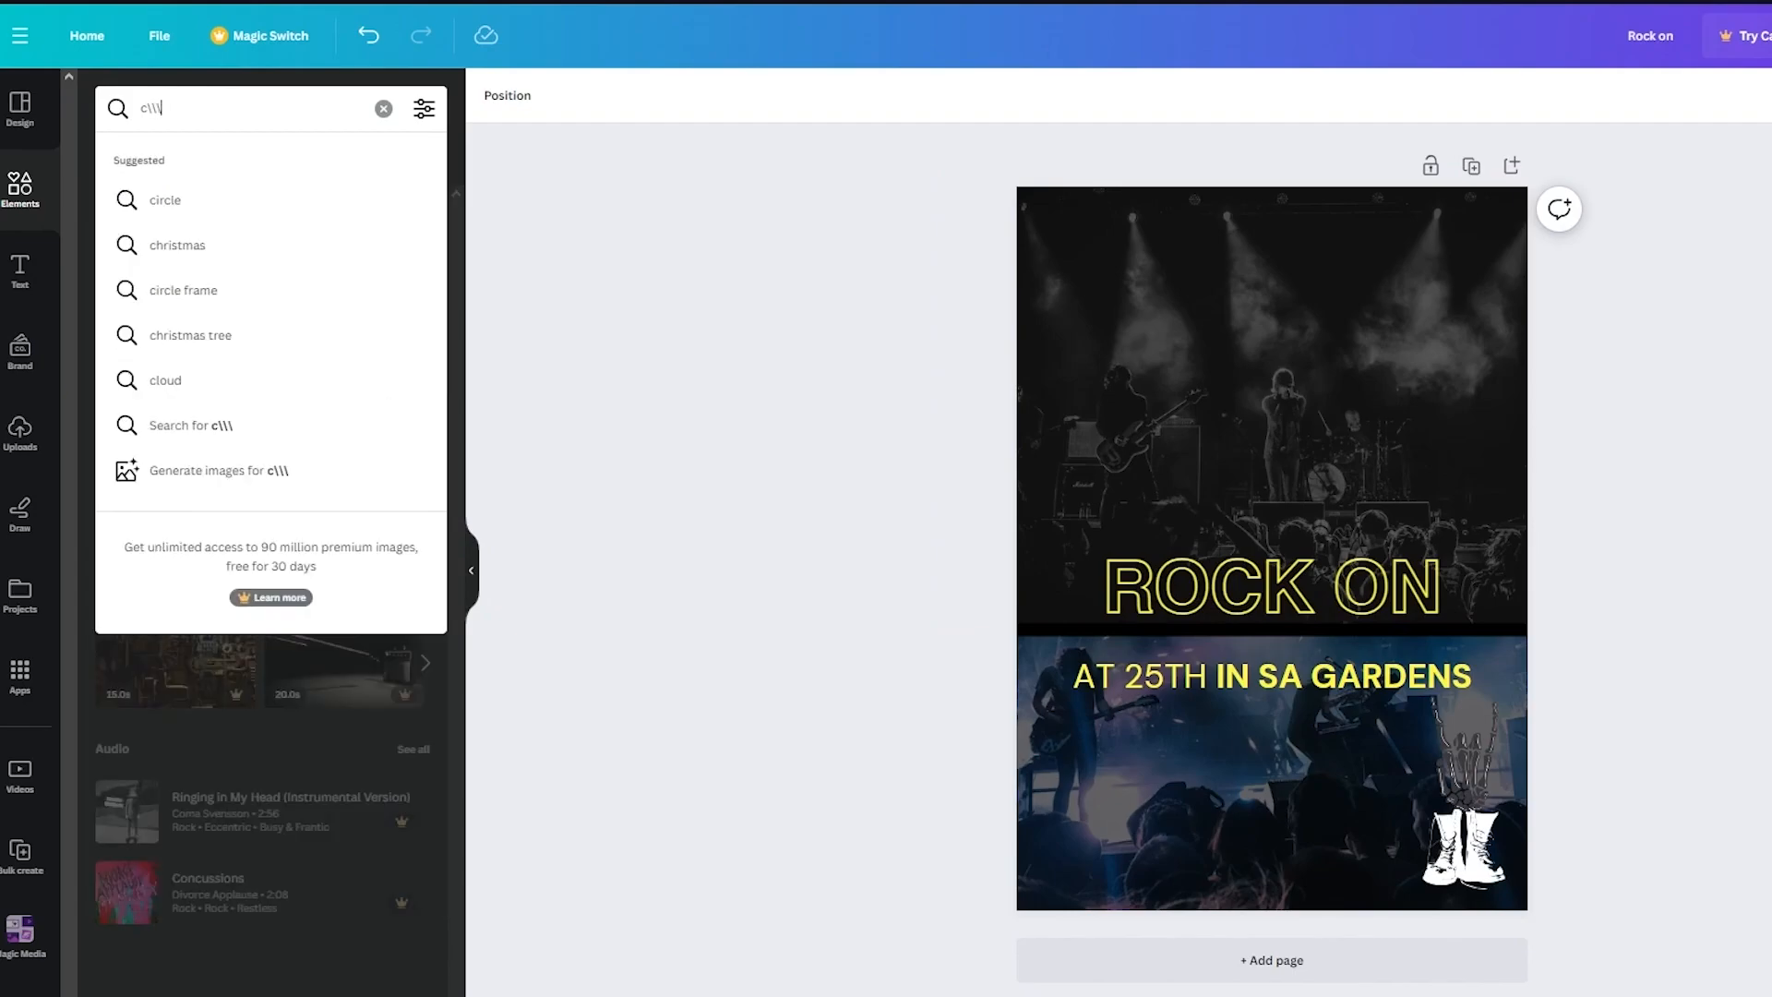
key("BackSpace")
key("BackSpace")
key("BackSpace")
type("border")
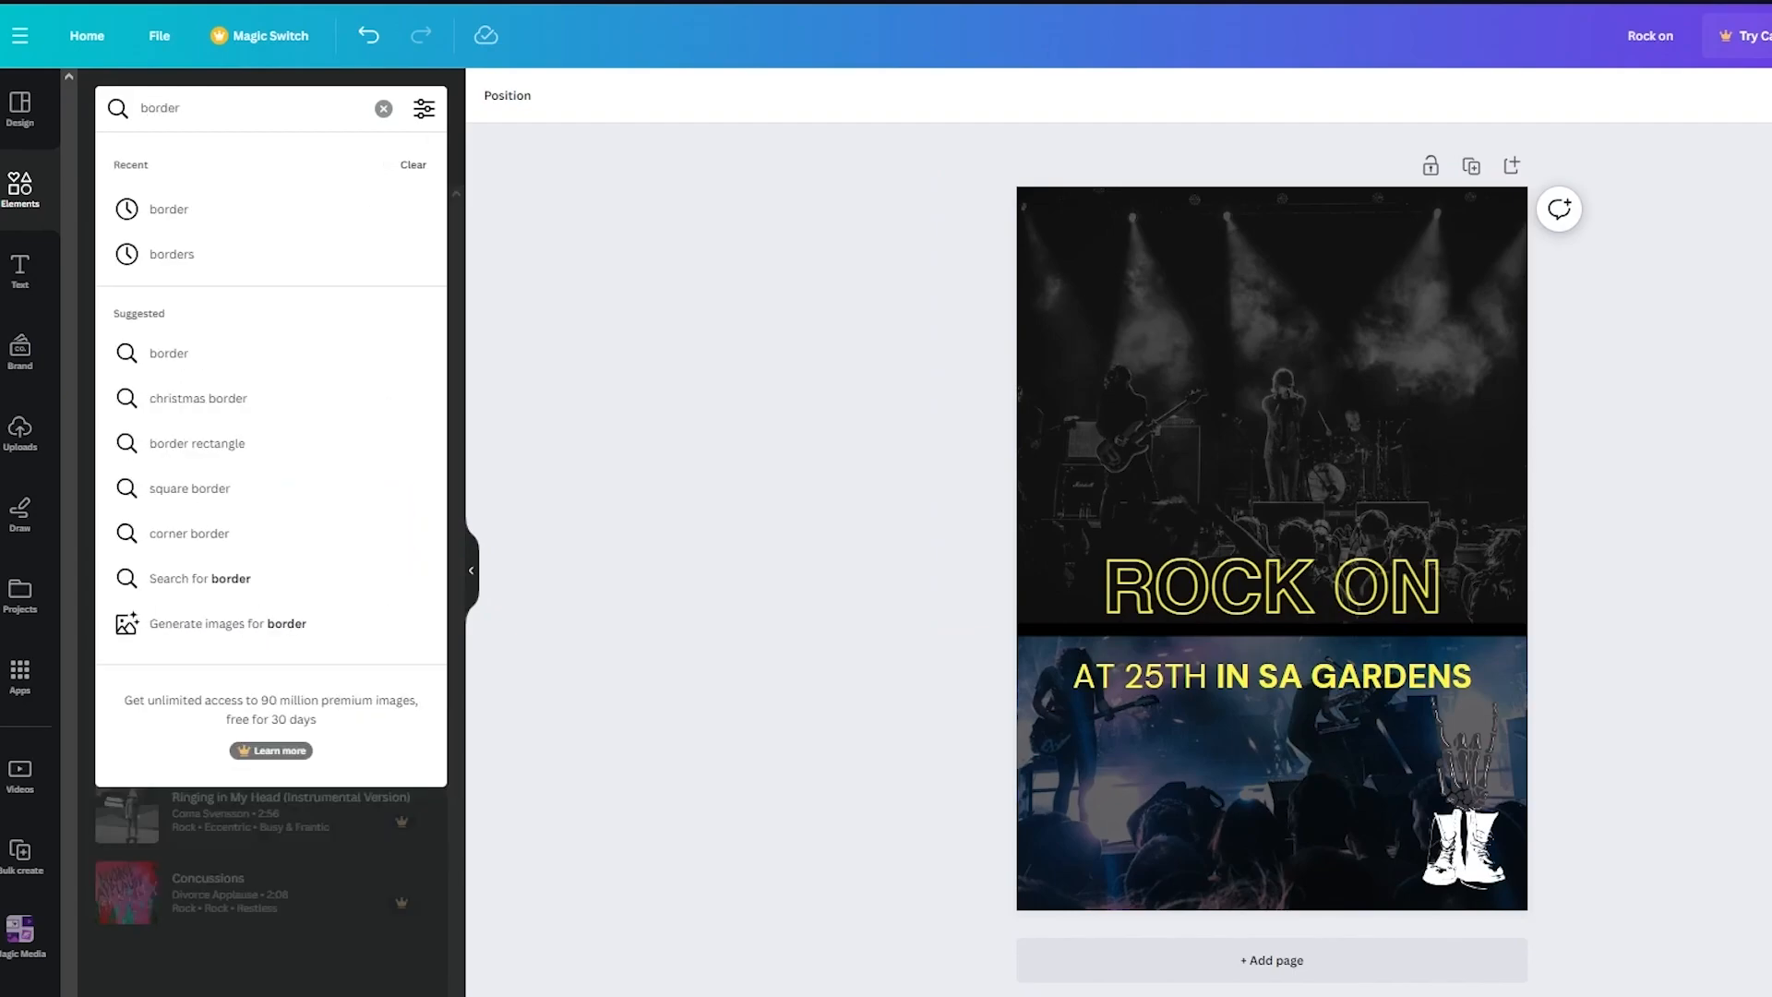
key("Return")
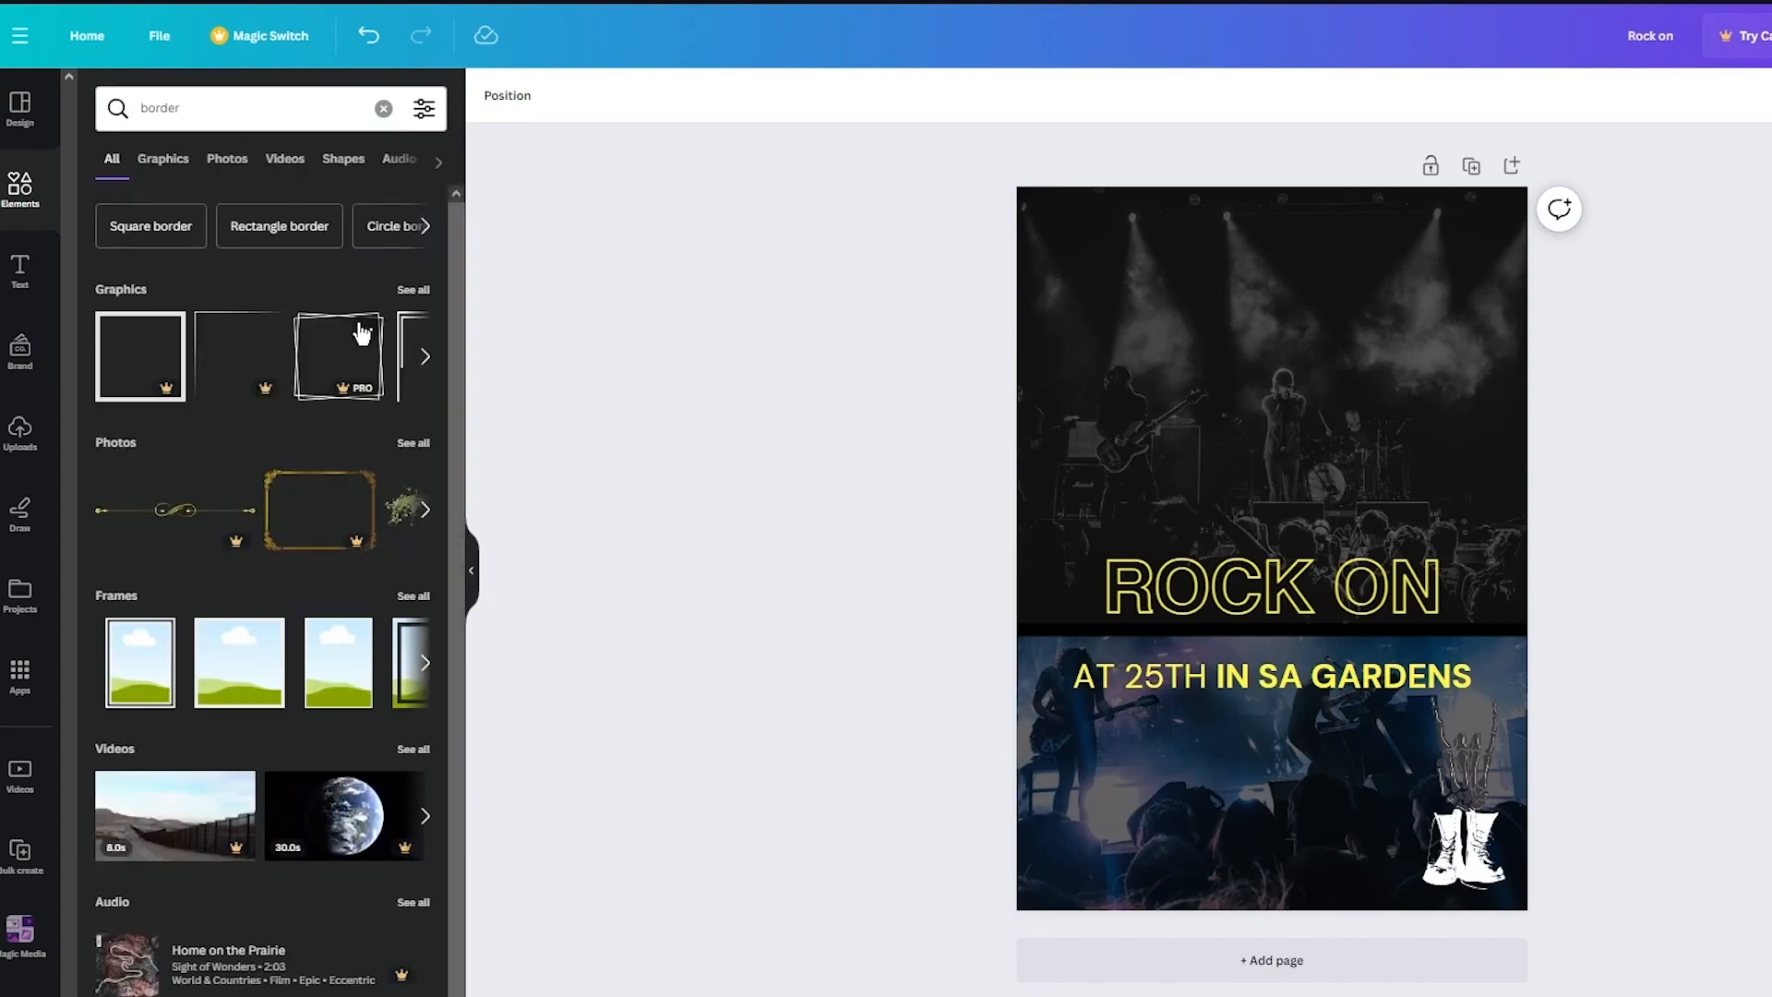
scroll(304, 370, "right", 5)
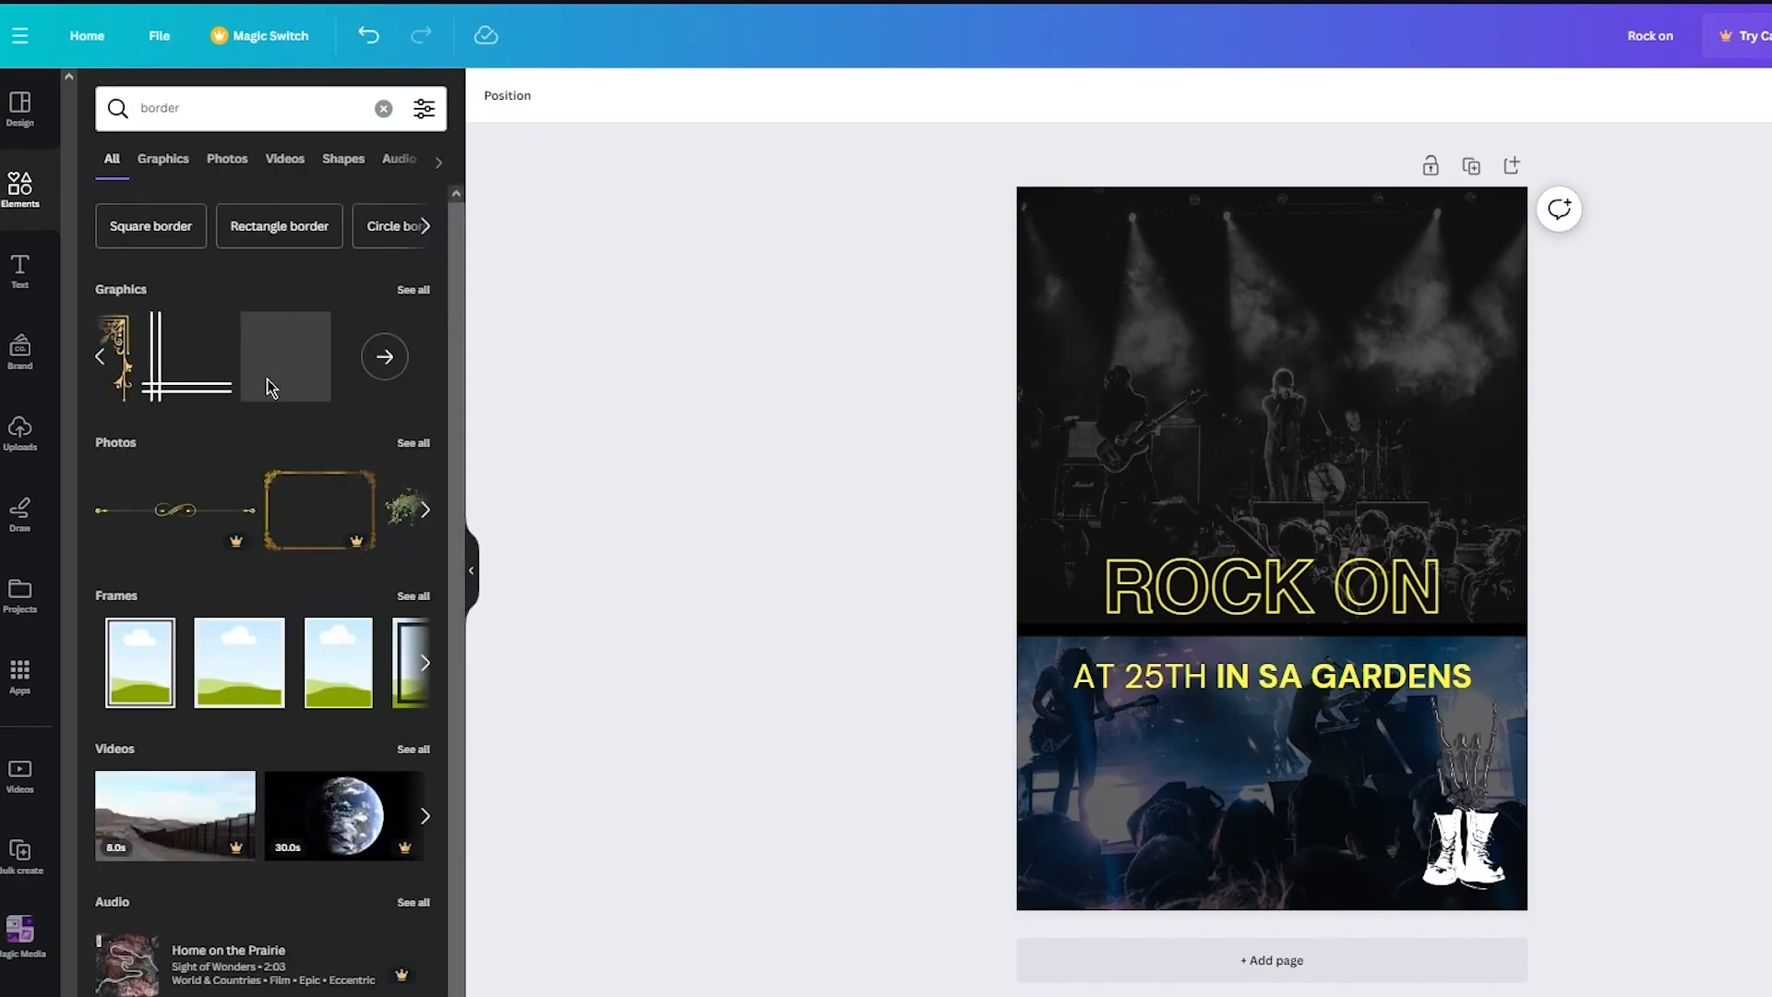
scroll(197, 387, "left", 5)
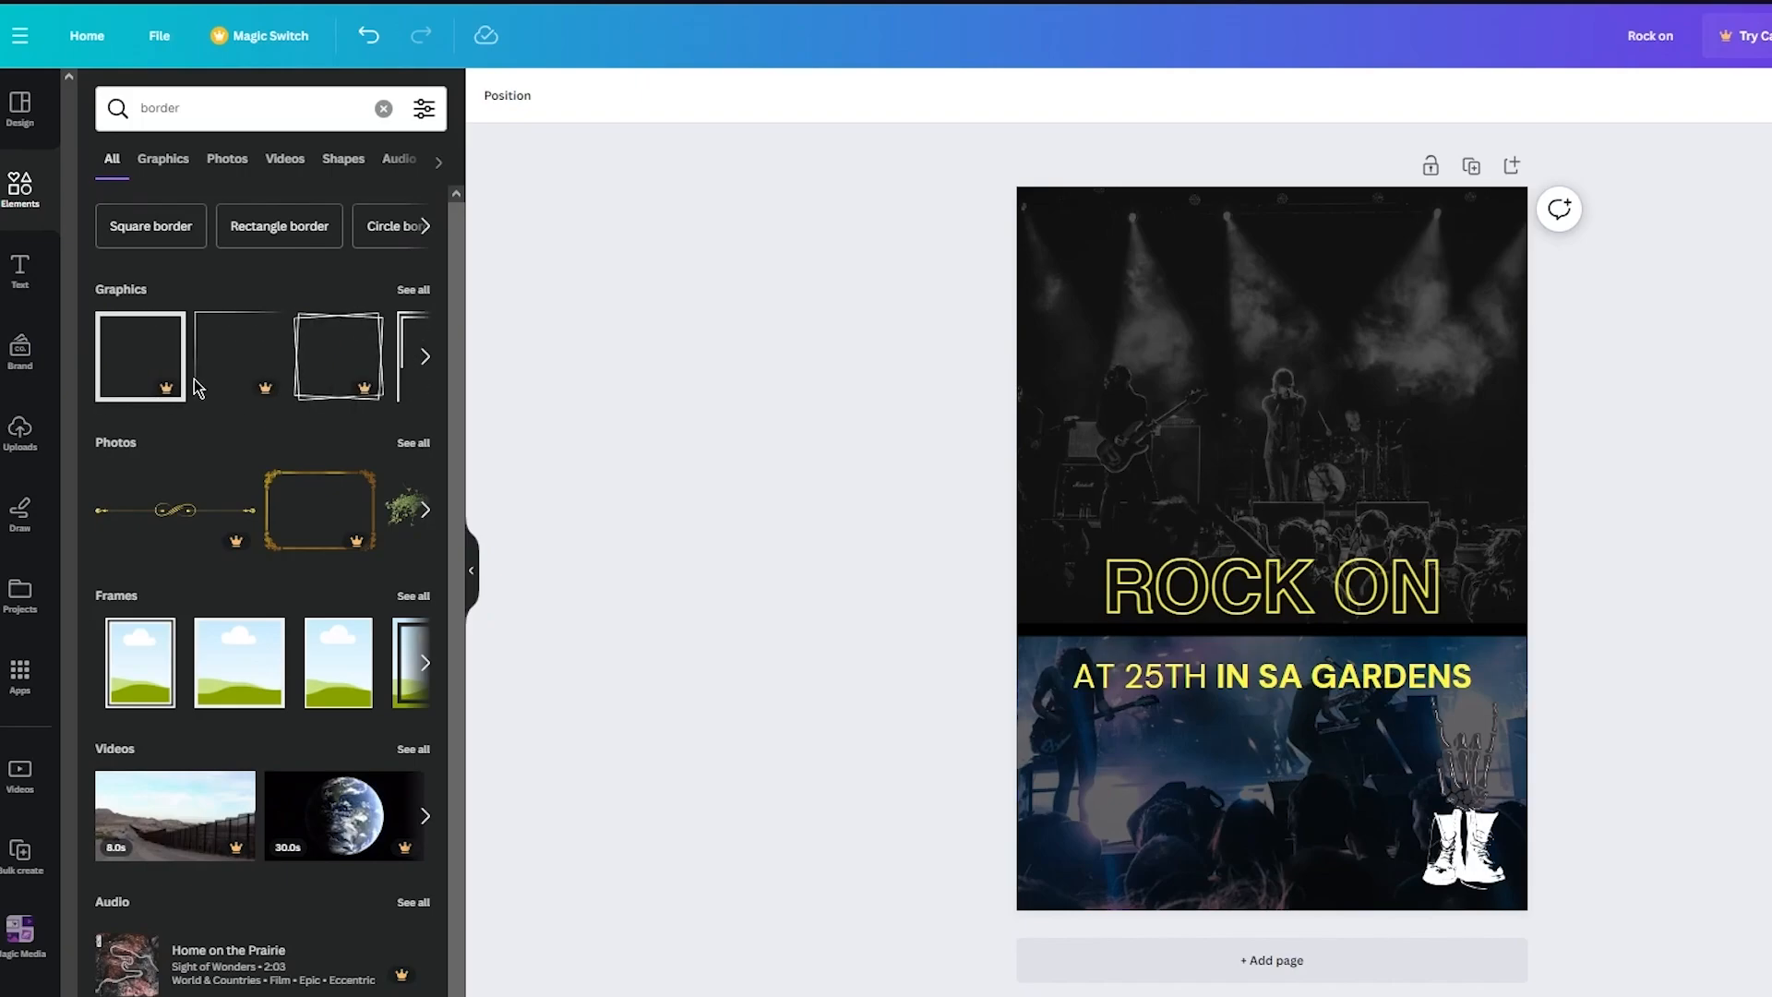
scroll(305, 543, "down", 1)
scroll(313, 463, "up", 1)
scroll(289, 374, "right", 5)
- Add the double-line corner border graphic and recolor it white
left_click(289, 374)
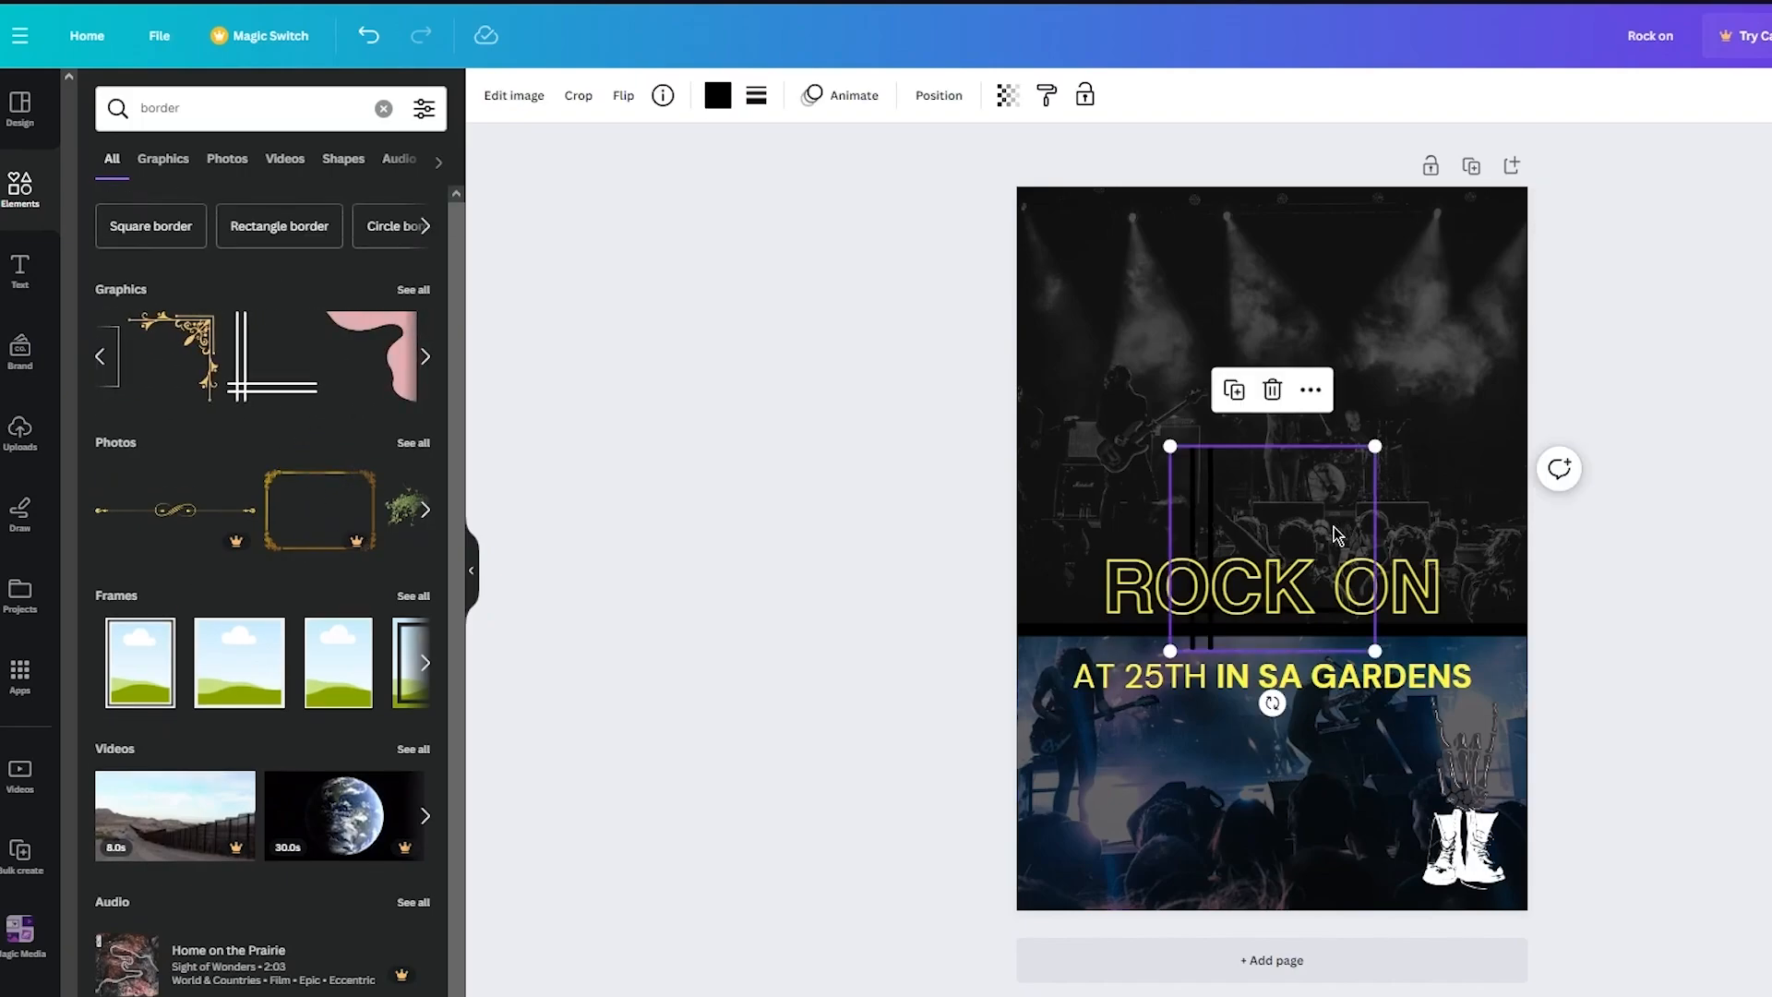
left_click_drag(1267, 724, 1117, 549)
left_click(720, 97)
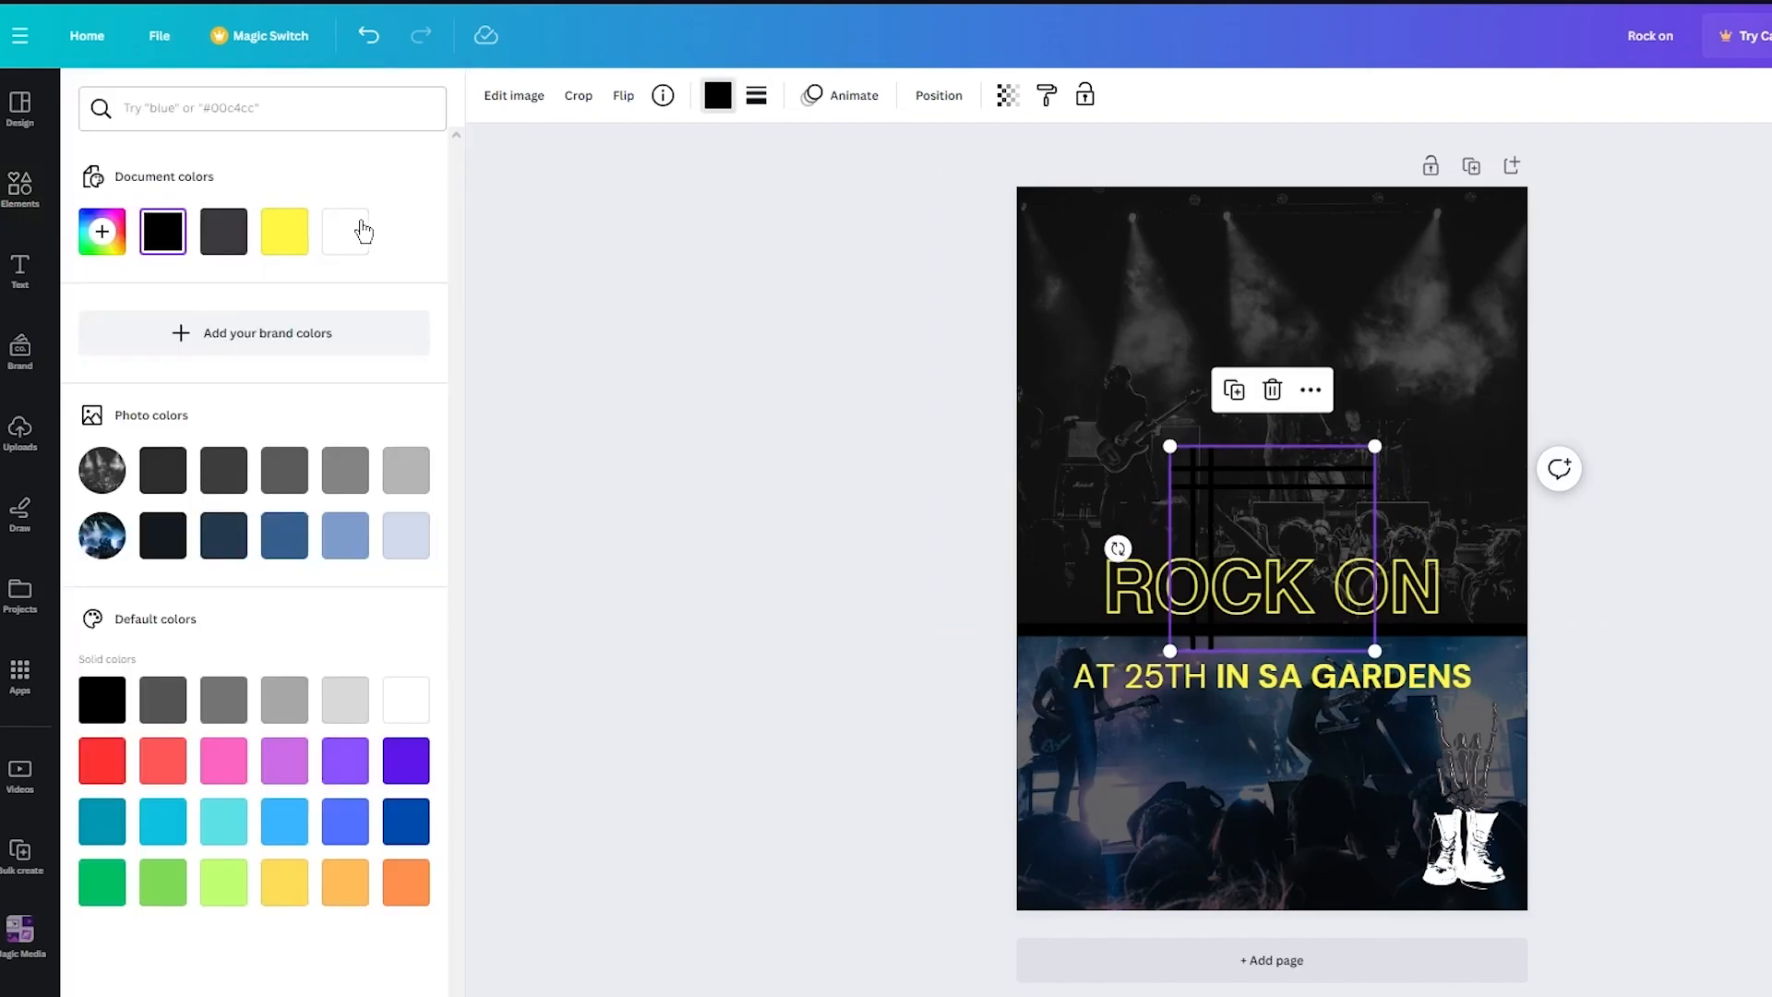
left_click(358, 227)
- Move the corner border graphic into the poster's top-left corner
left_click(1316, 480)
left_click_drag(1316, 481, 1106, 240)
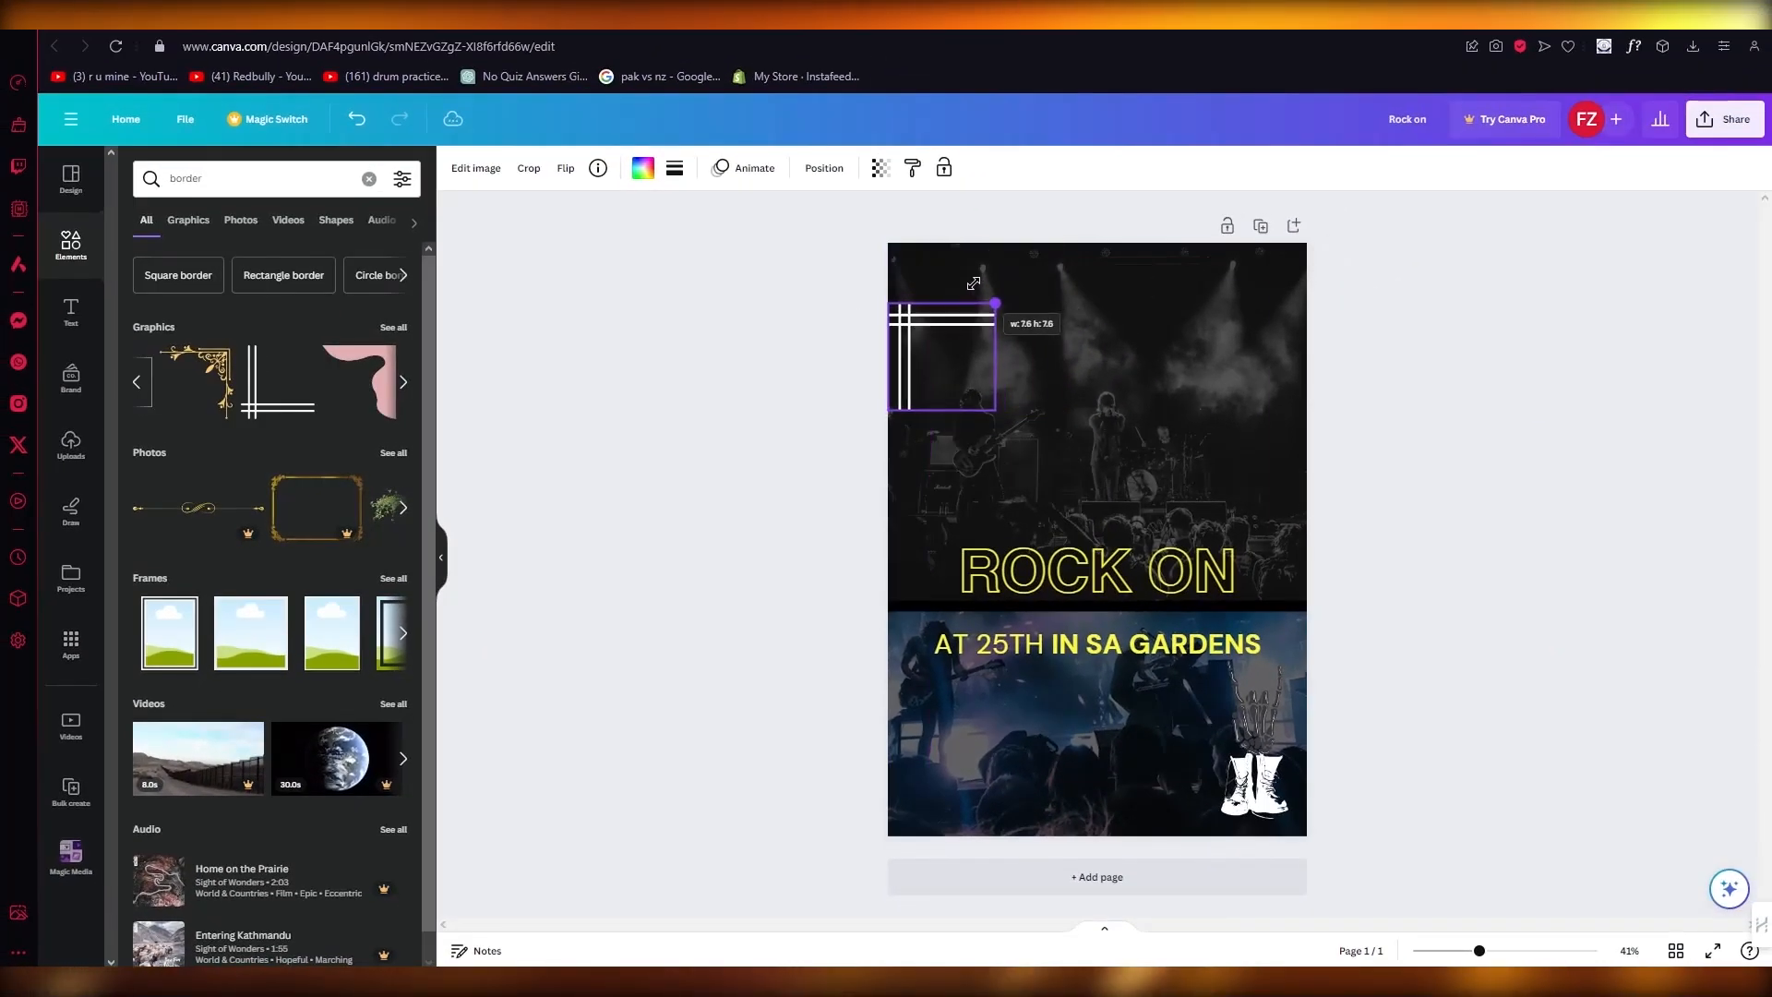
left_click_drag(973, 283, 951, 261)
left_click(767, 406)
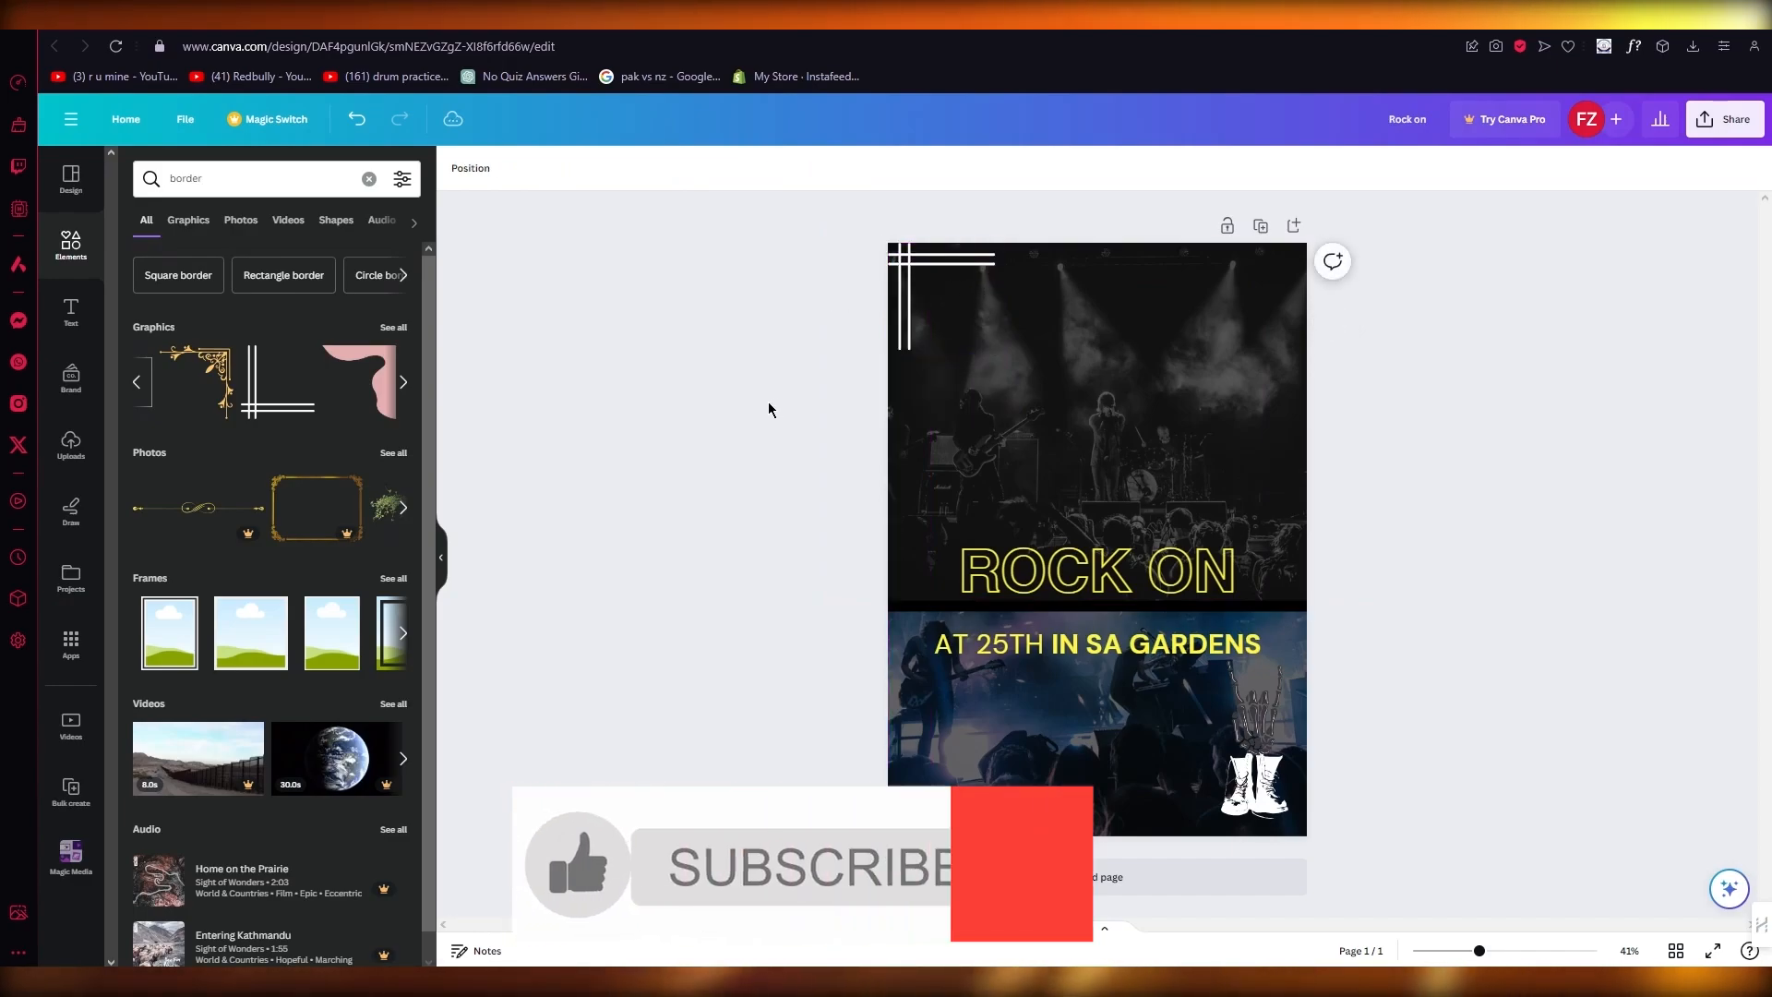